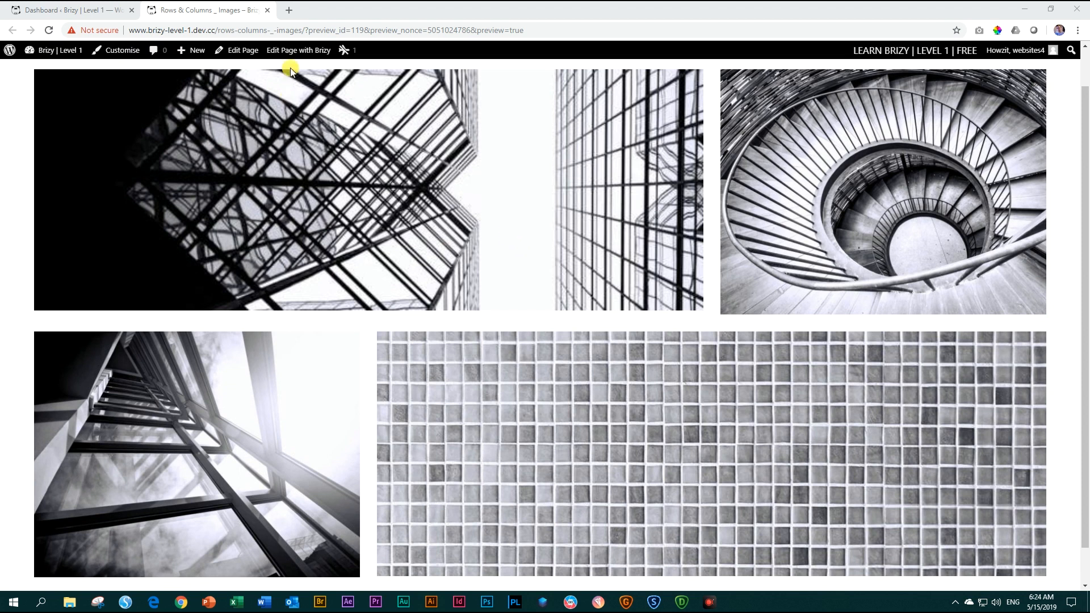
Close the preview page, then create and publish a new page titled "Abstract Photography".
left_click(267, 11)
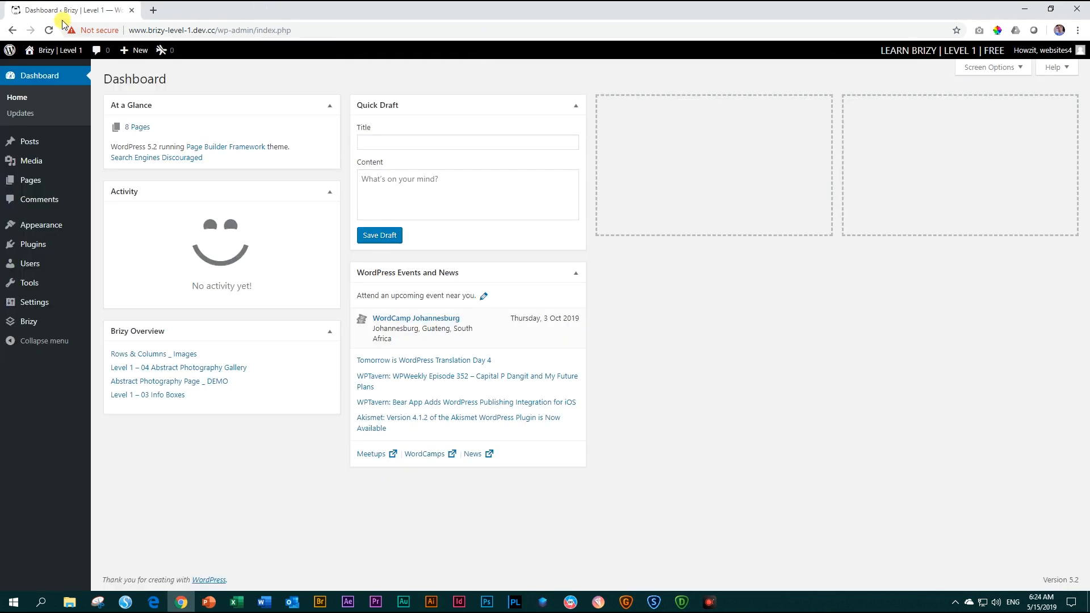
mouse_move(24, 180)
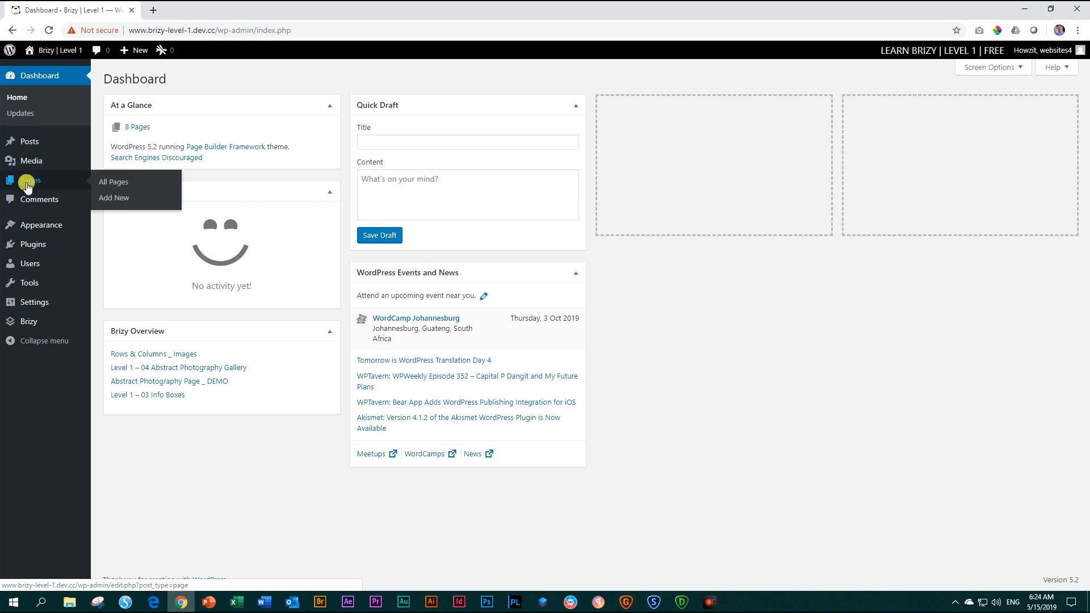
left_click(121, 199)
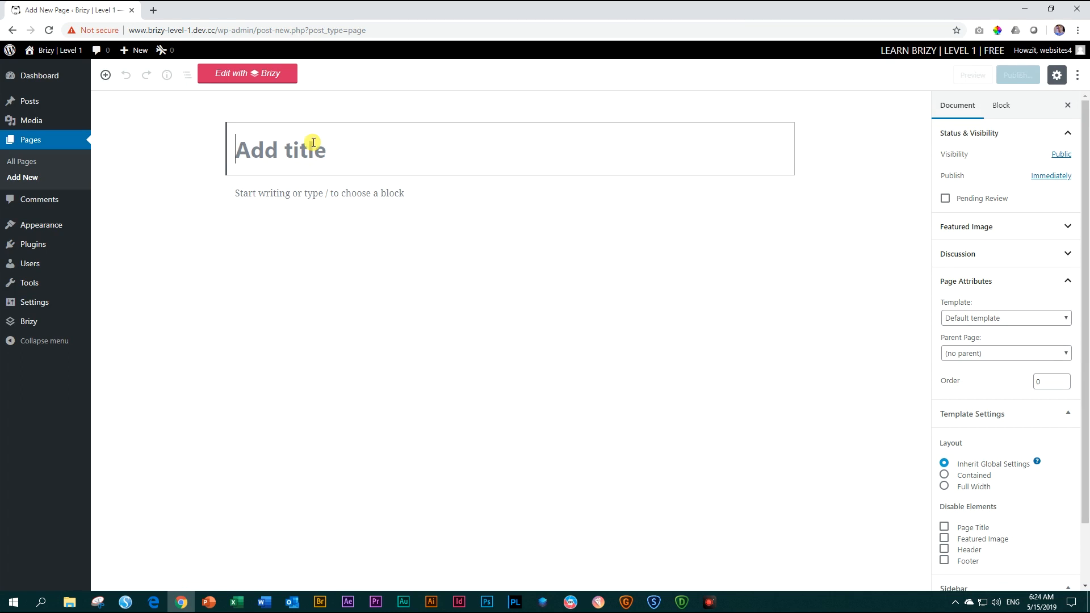
type("Abstra")
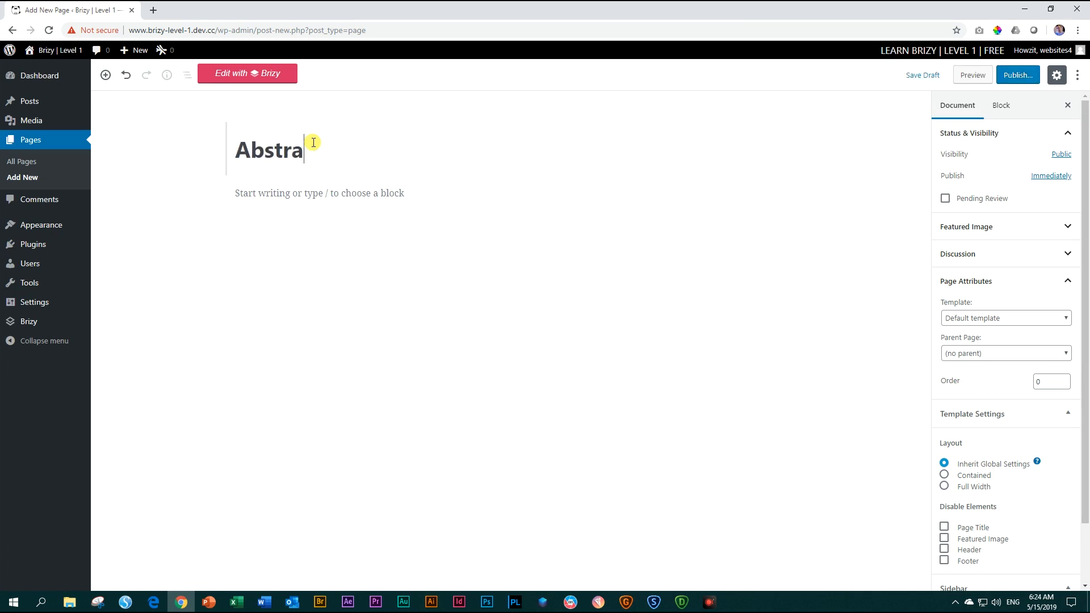
type("ct Photography")
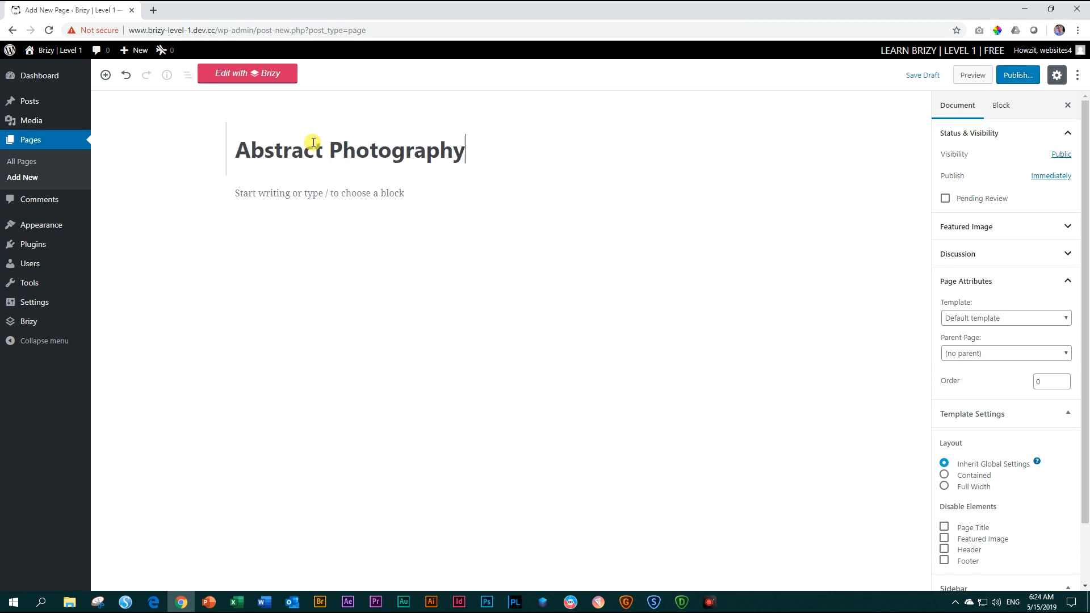
left_click(1020, 74)
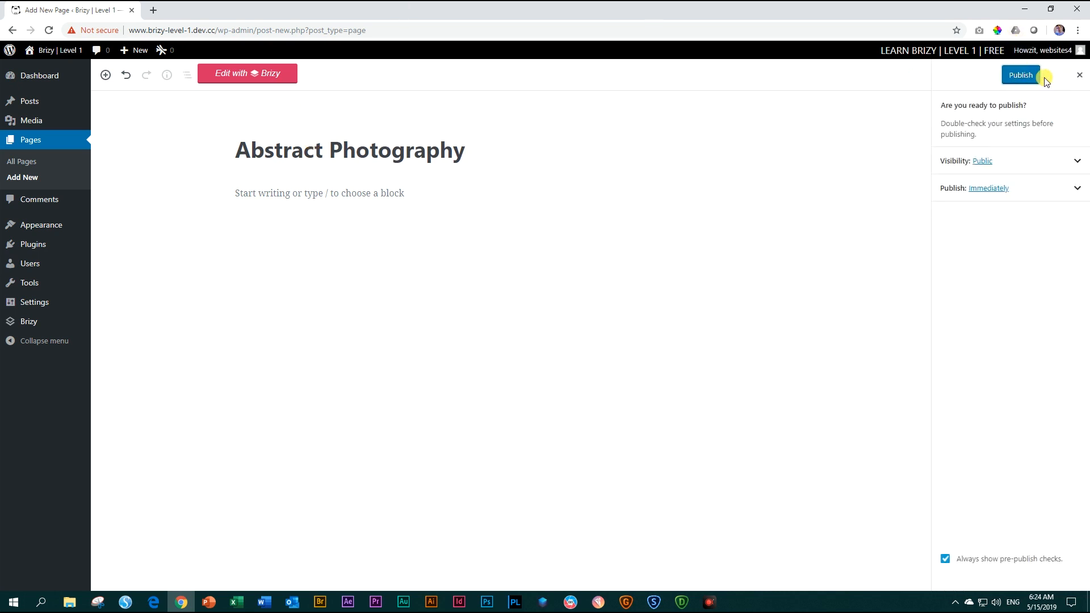
left_click(1020, 73)
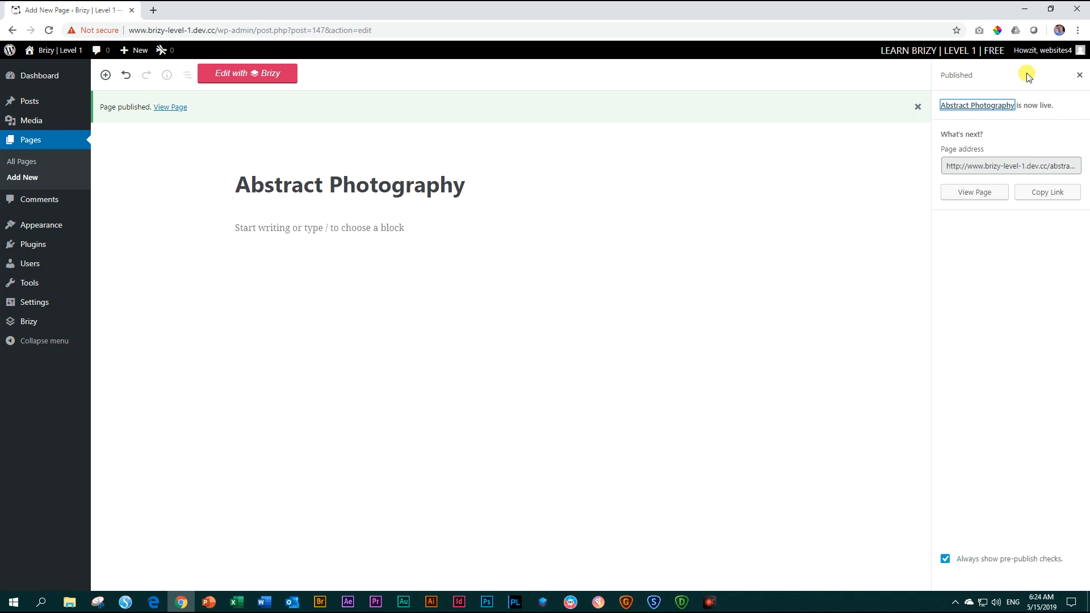
Open the page in the Brizy builder and add a blank block with two empty columns.
left_click(280, 76)
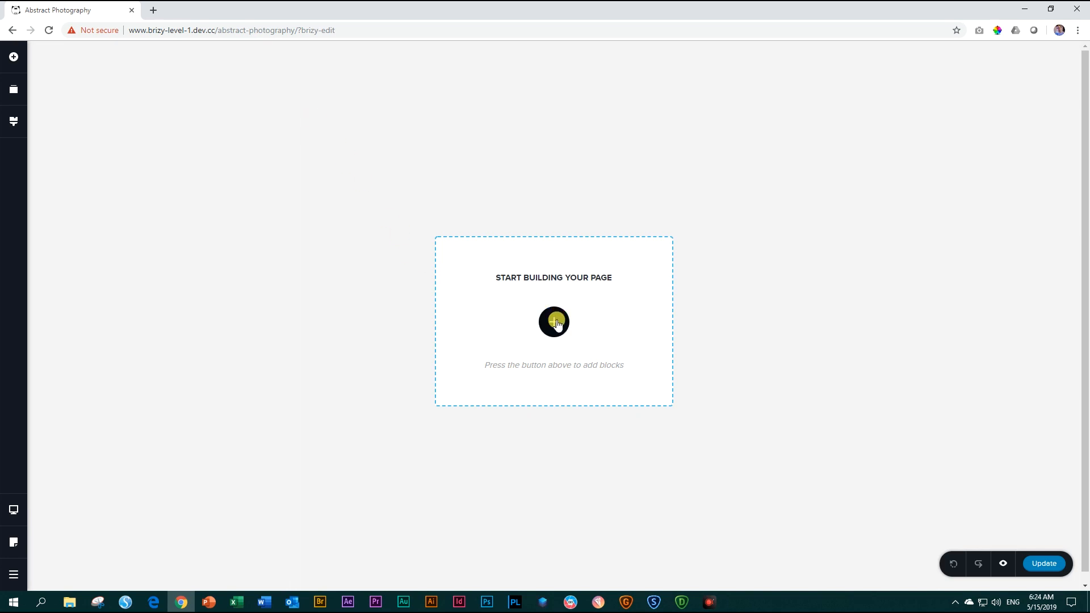
left_click(556, 324)
left_click(347, 177)
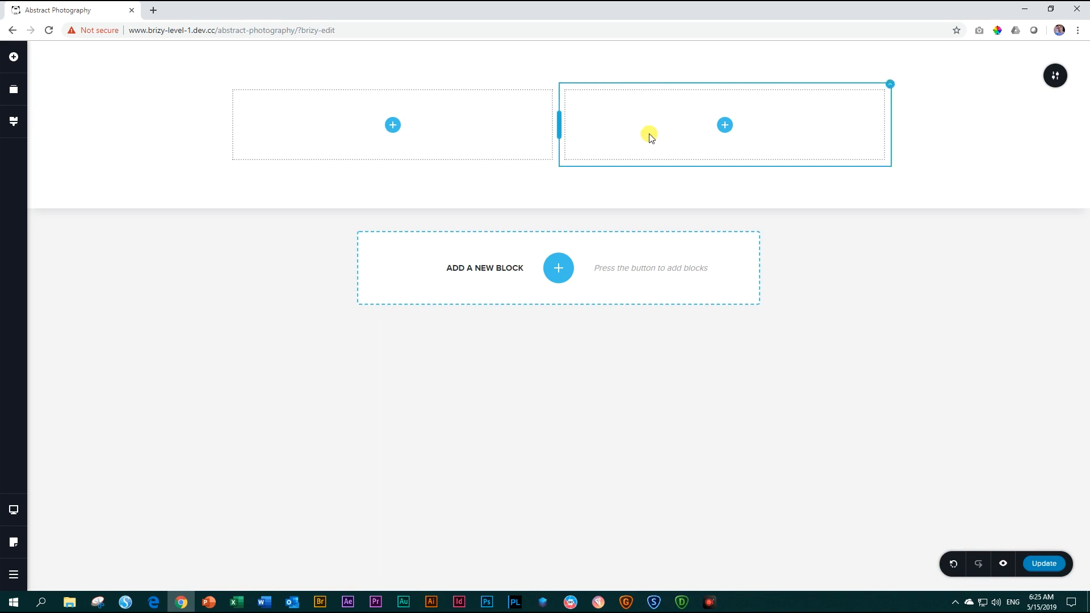
Place an image element in each of the block's two columns.
left_click(15, 58)
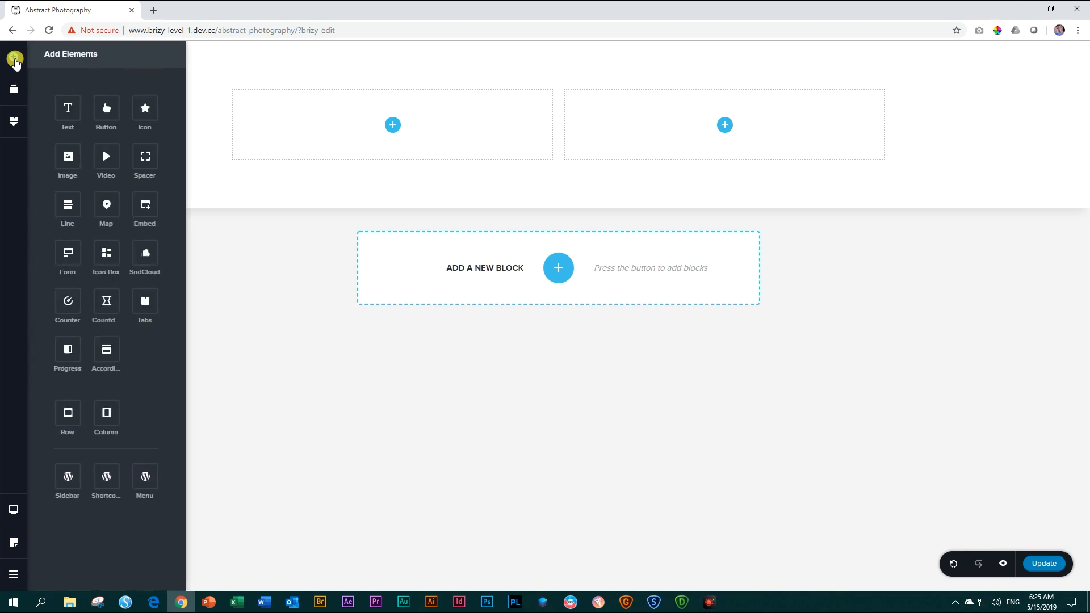
left_click_drag(69, 159, 426, 139)
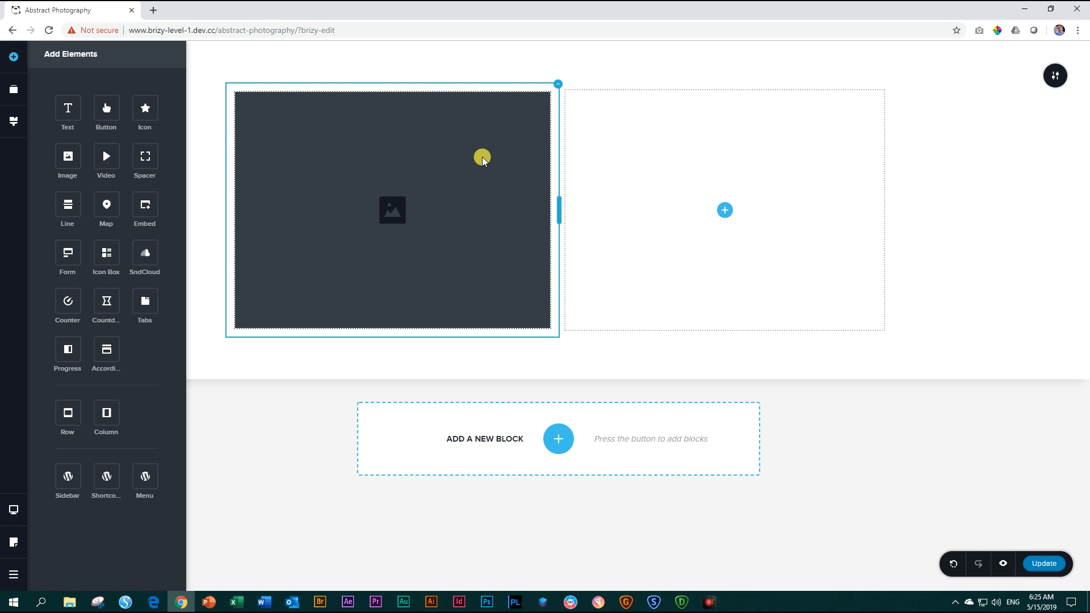
left_click_drag(70, 163, 726, 218)
left_click(928, 226)
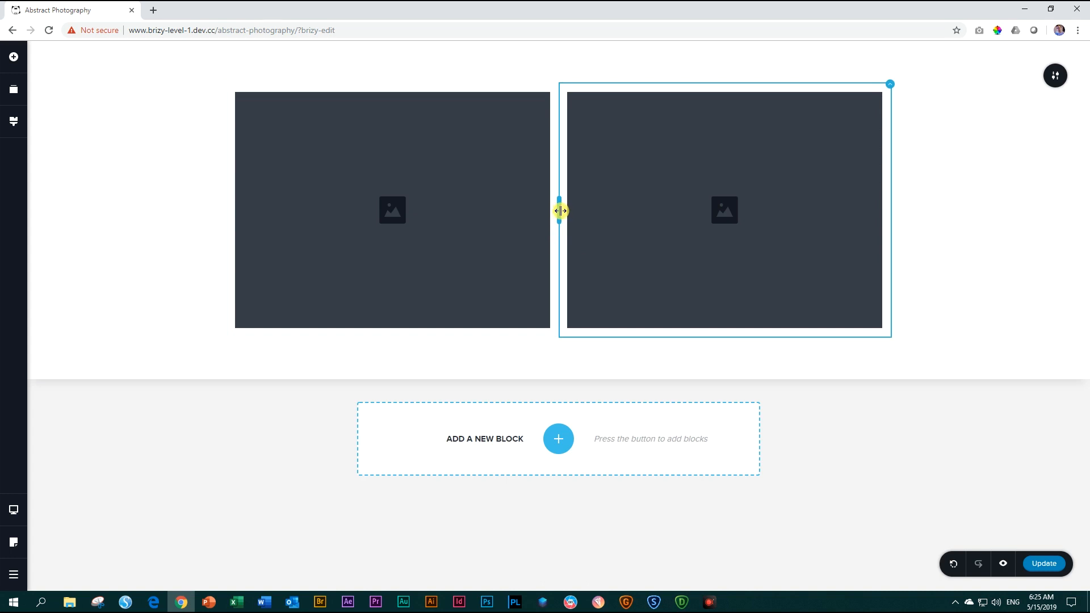
Resize the columns to 66.7% / 33.3% and shorten the wide image to match the narrow image's height.
left_click_drag(560, 210, 671, 206)
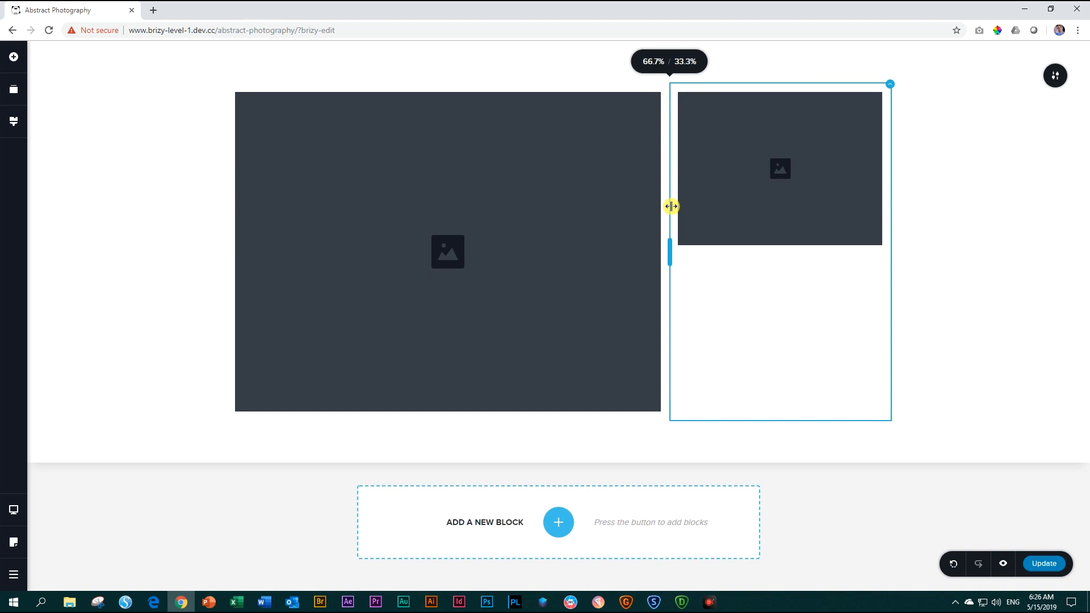
left_click_drag(671, 206, 671, 206)
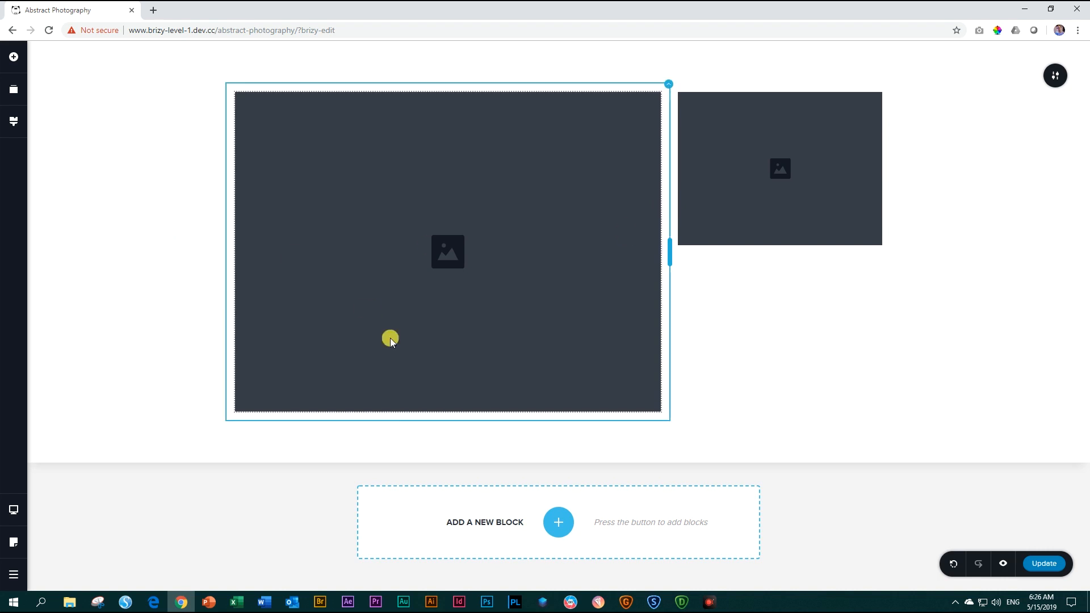
left_click(485, 271)
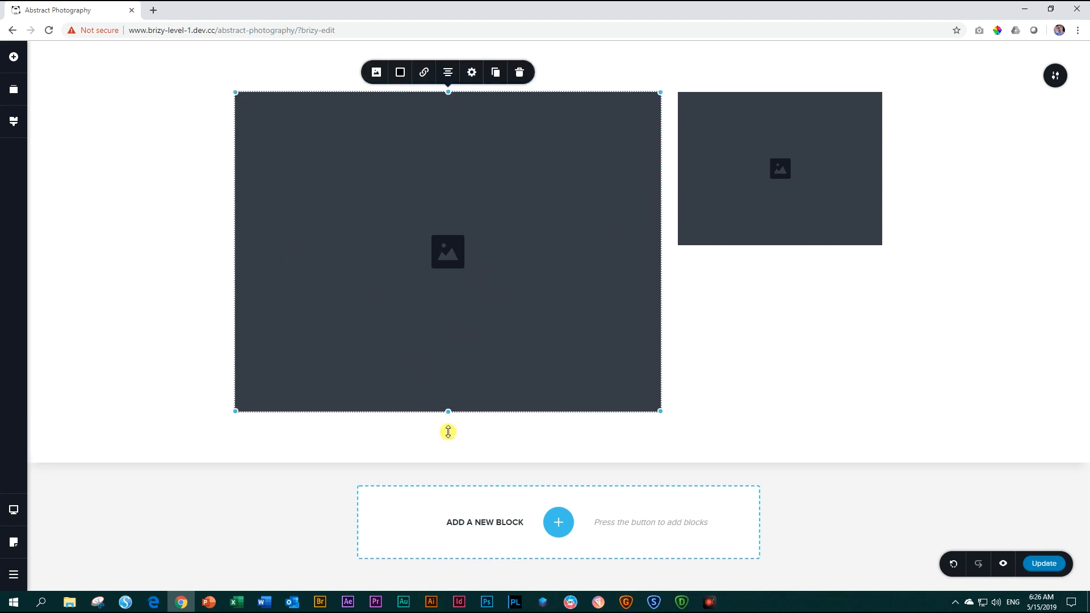
left_click_drag(447, 411, 464, 245)
left_click(984, 219)
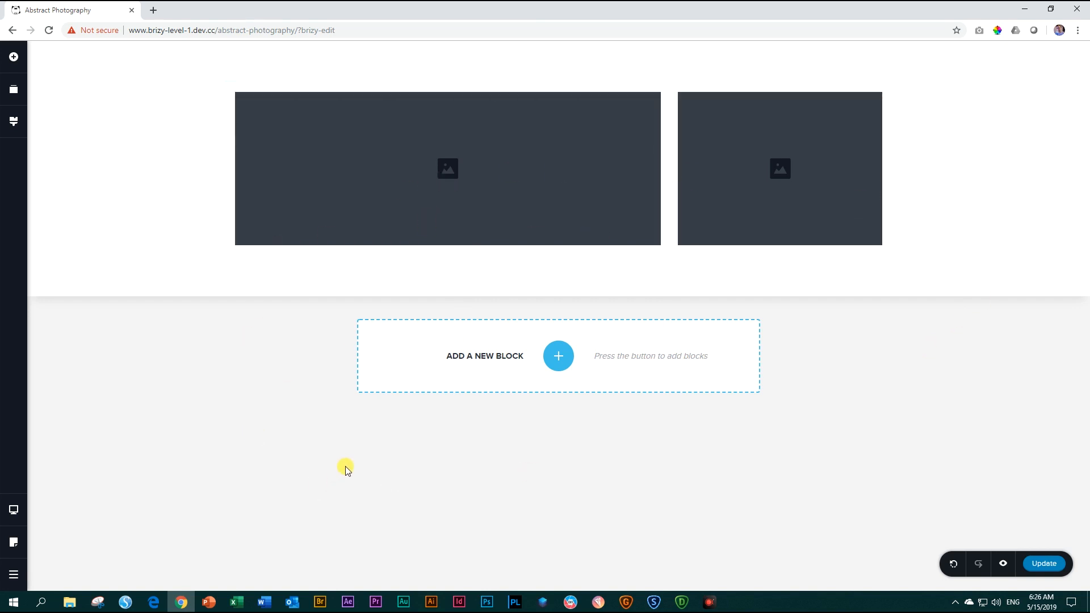
Try adding an image below the wide image inside the same column, and undo it.
left_click(15, 57)
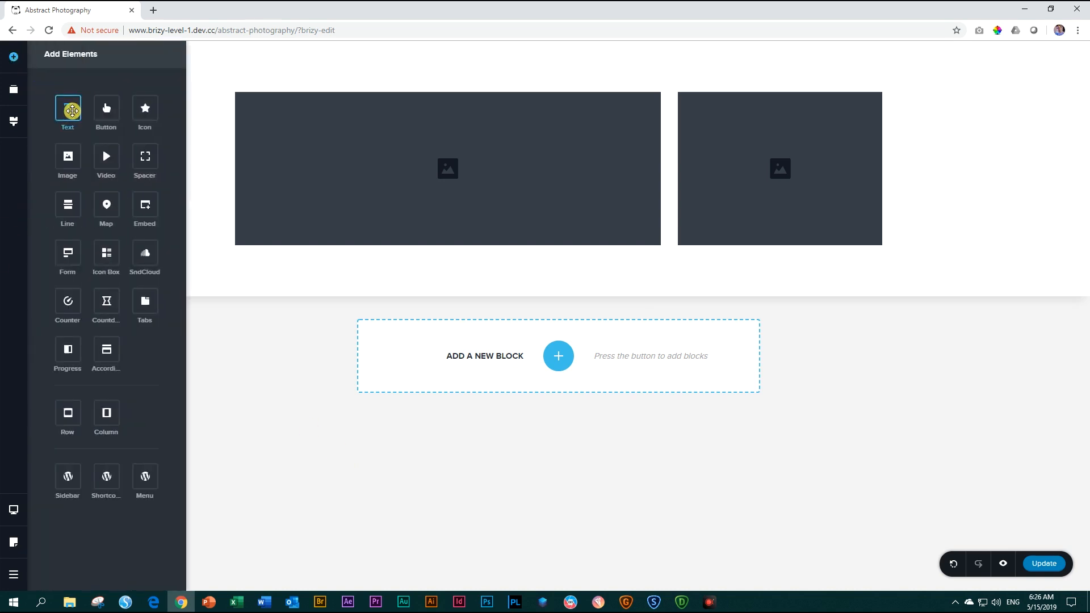
left_click_drag(68, 162, 252, 252)
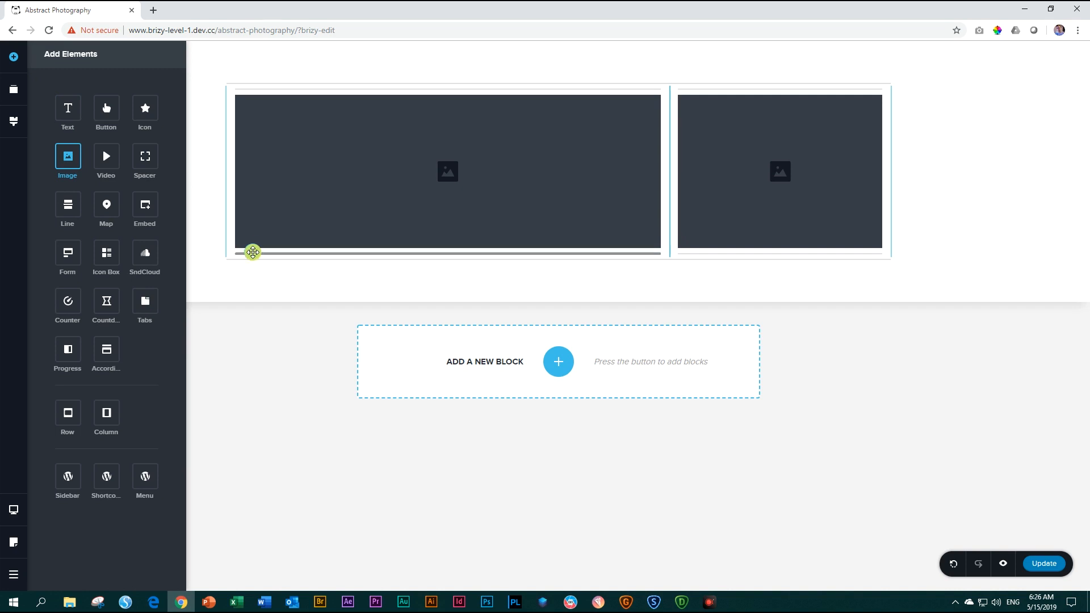
left_click_drag(253, 252, 252, 251)
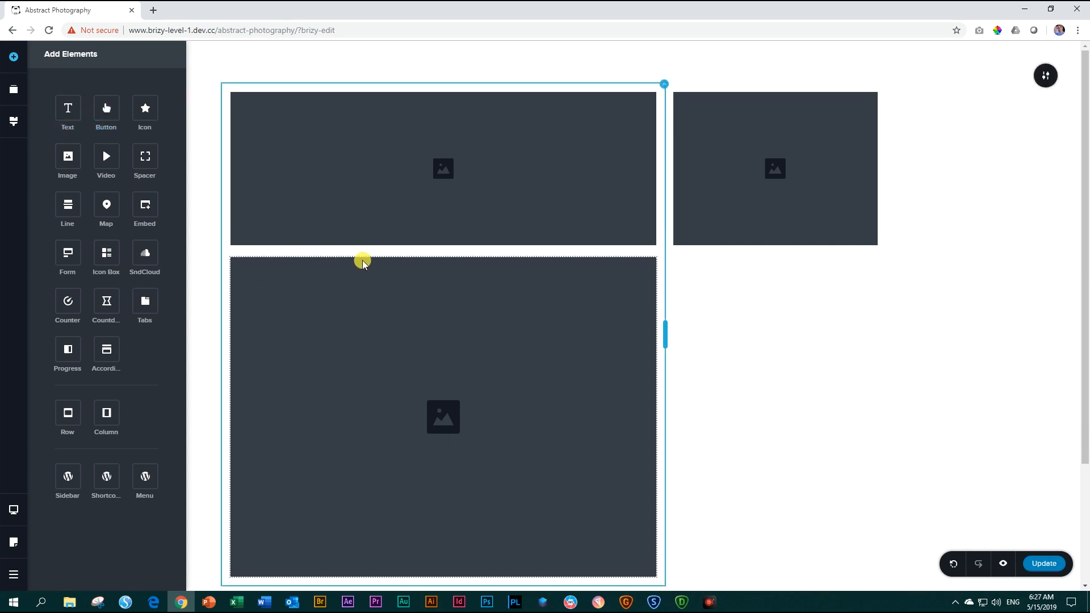
key("ctrl+z")
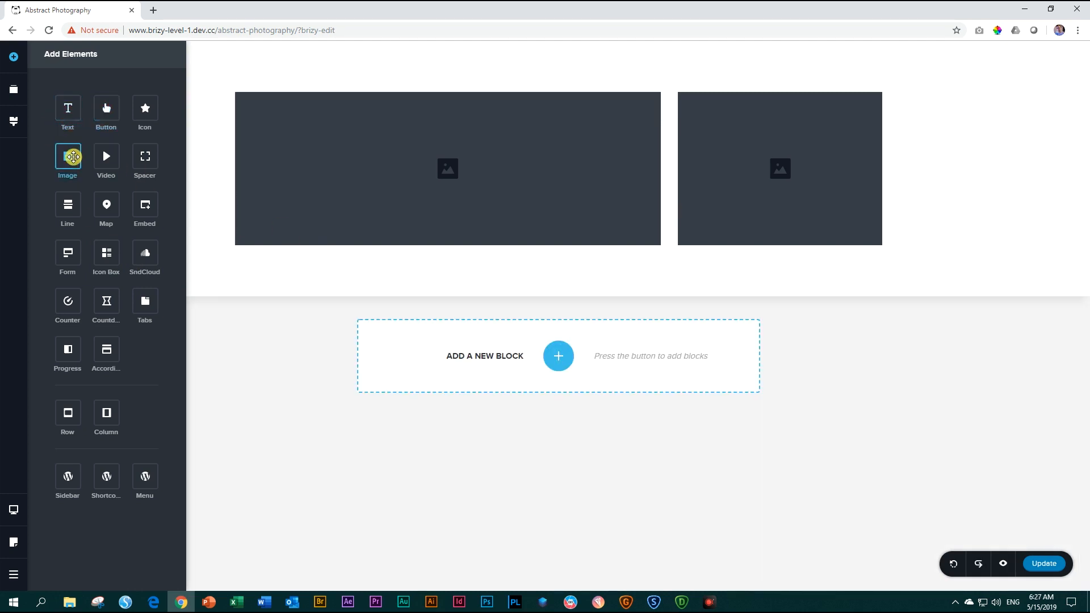
Try adding a full-width image element below both columns, and delete it.
left_click_drag(73, 157, 264, 258)
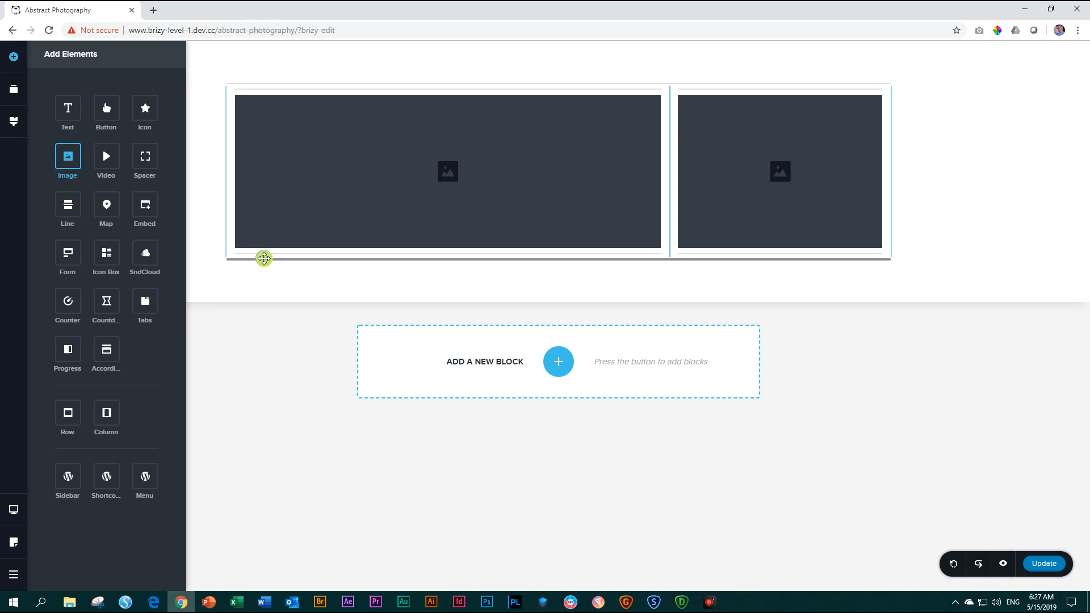
left_click_drag(264, 259, 264, 258)
scroll(343, 338, "down", 4)
scroll(350, 335, "up", 3)
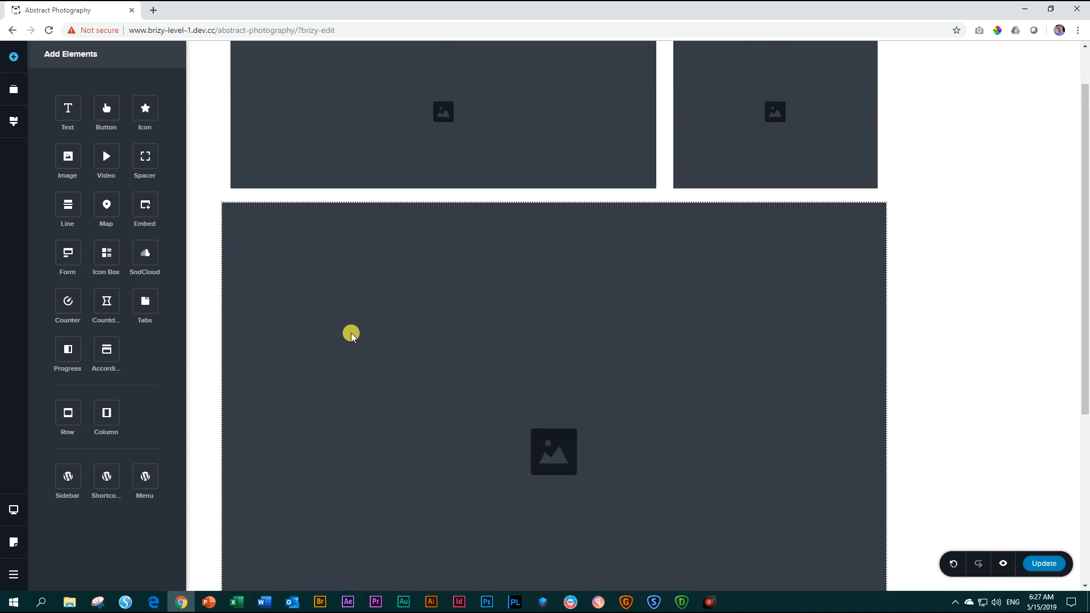
left_click(275, 293)
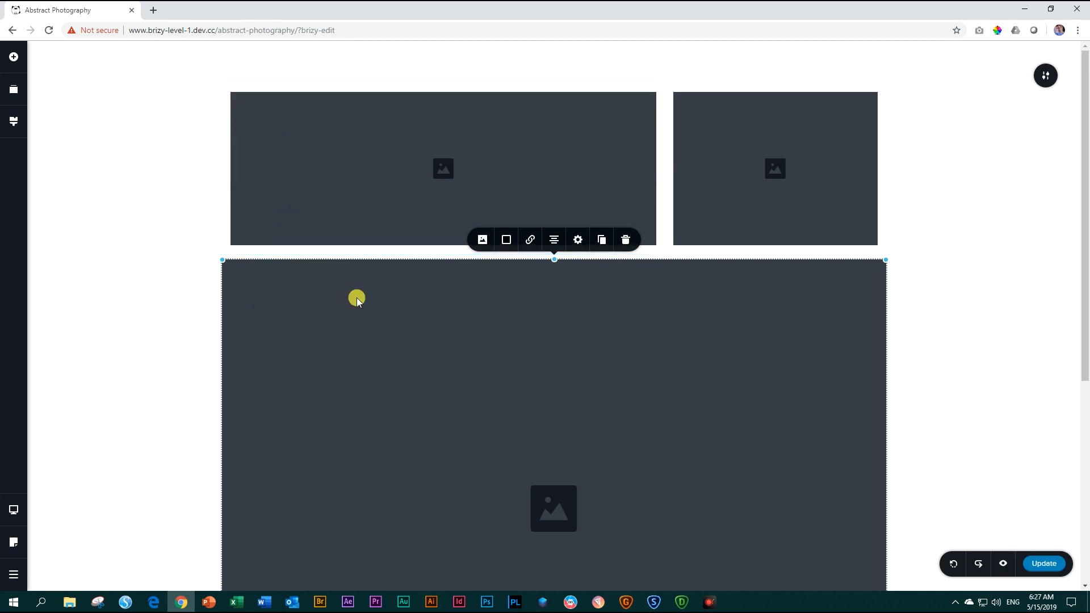
left_click(626, 240)
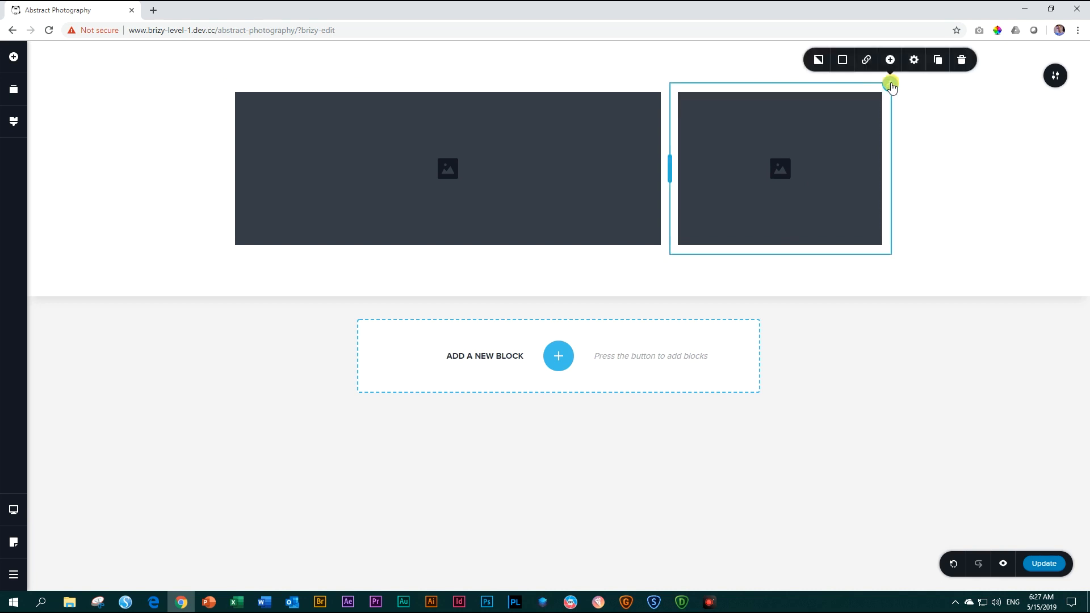
Duplicate the narrow image column and move the copy below the other columns into its own row.
left_click(938, 60)
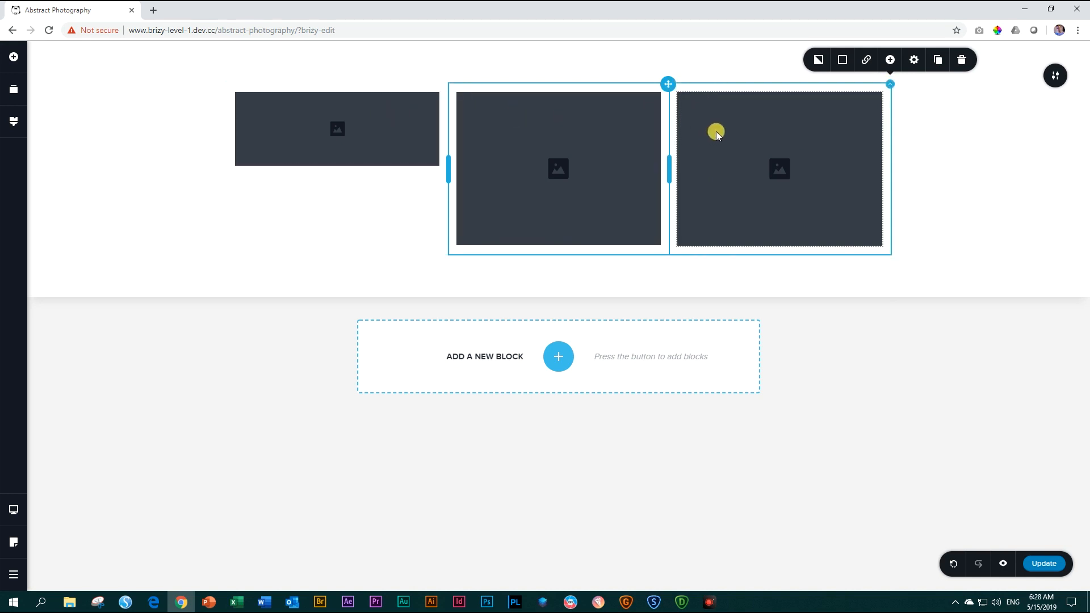
left_click(891, 85)
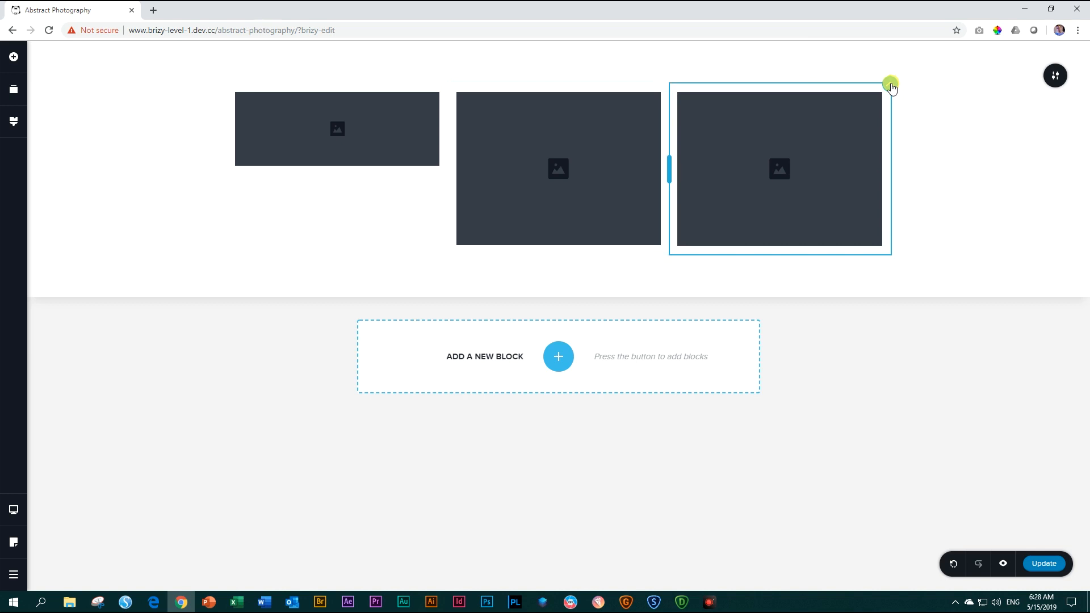
left_click_drag(891, 86, 652, 260)
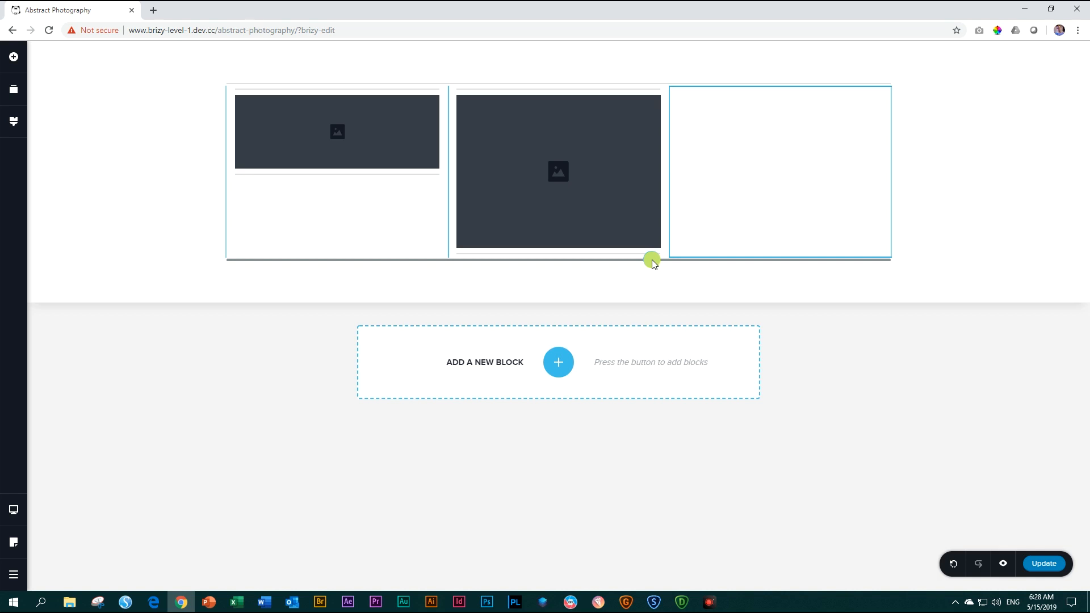
left_click_drag(651, 260, 652, 260)
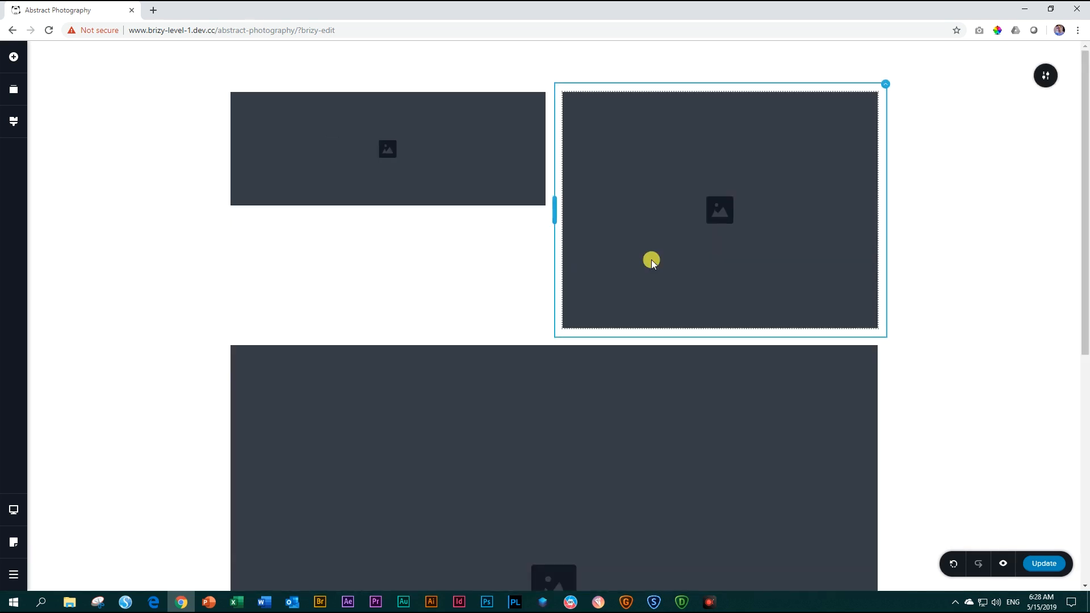
Widen the upper row's first column until its image matches the height of the narrow image beside it.
scroll(657, 258, "down", 3)
scroll(659, 259, "up", 3)
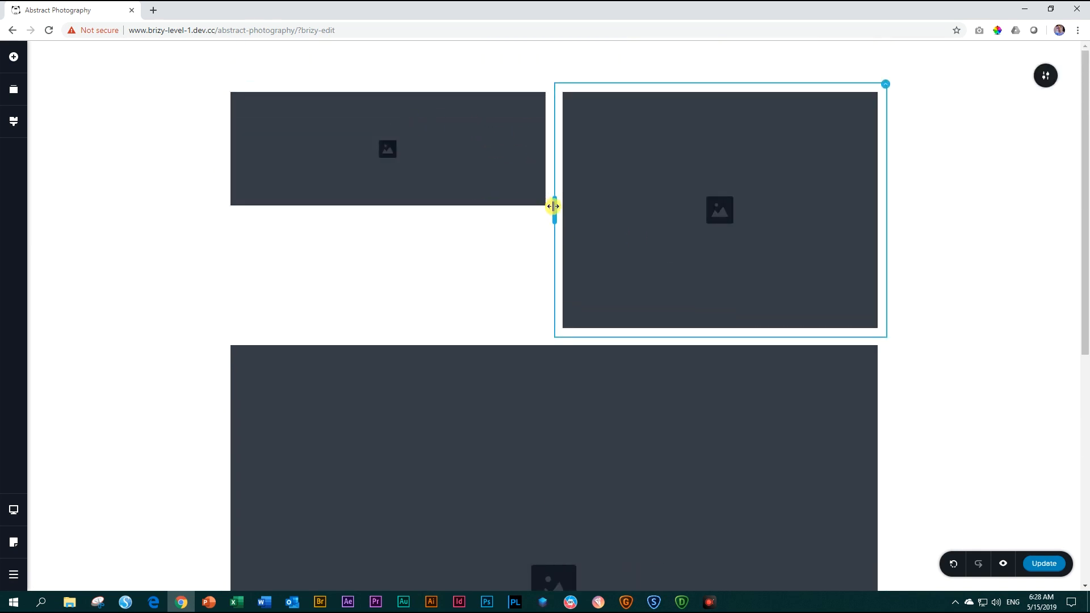
left_click_drag(553, 206, 664, 208)
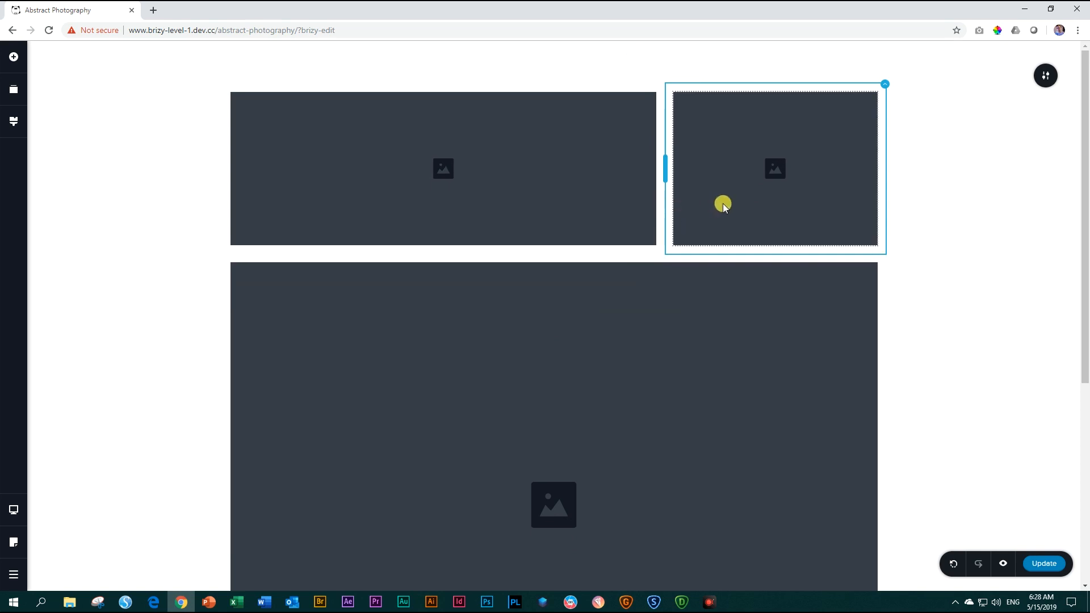
Duplicate the full-width image column in the lower row to split it into two columns.
scroll(537, 366, "down", 3)
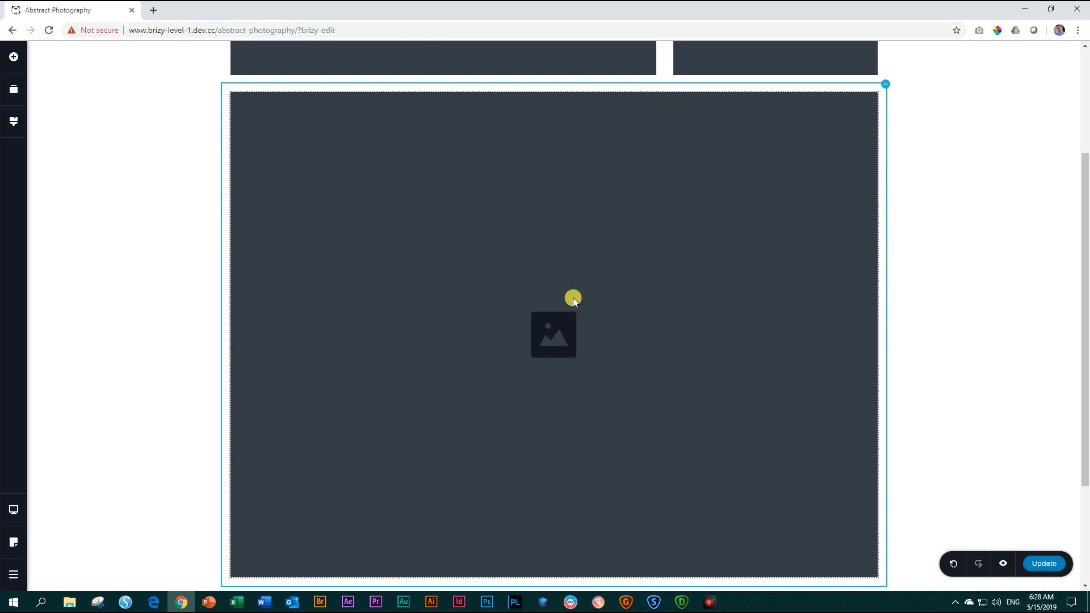
left_click(573, 297)
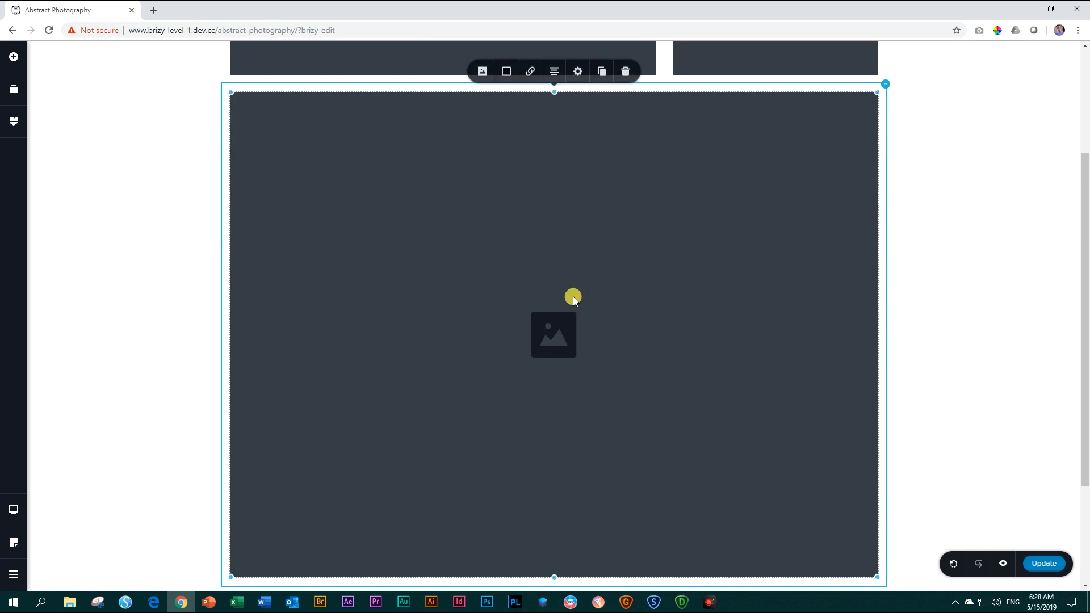
left_click(885, 84)
left_click(932, 61)
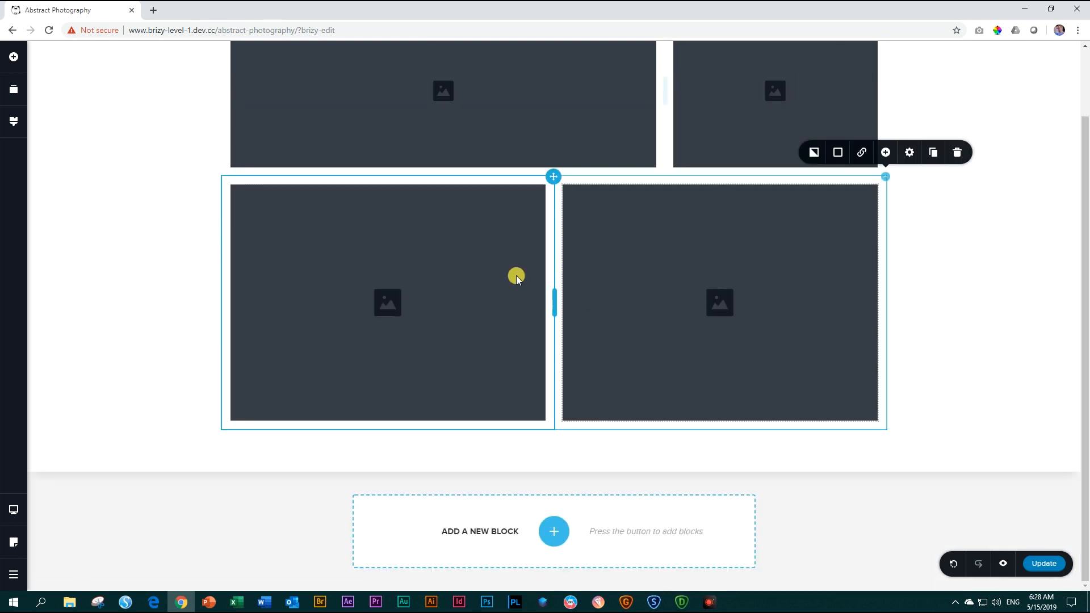
Narrow the lower row's first column to about one third and shorten the wide image to match its neighbour's height.
left_click_drag(554, 304, 444, 303)
left_click(628, 300)
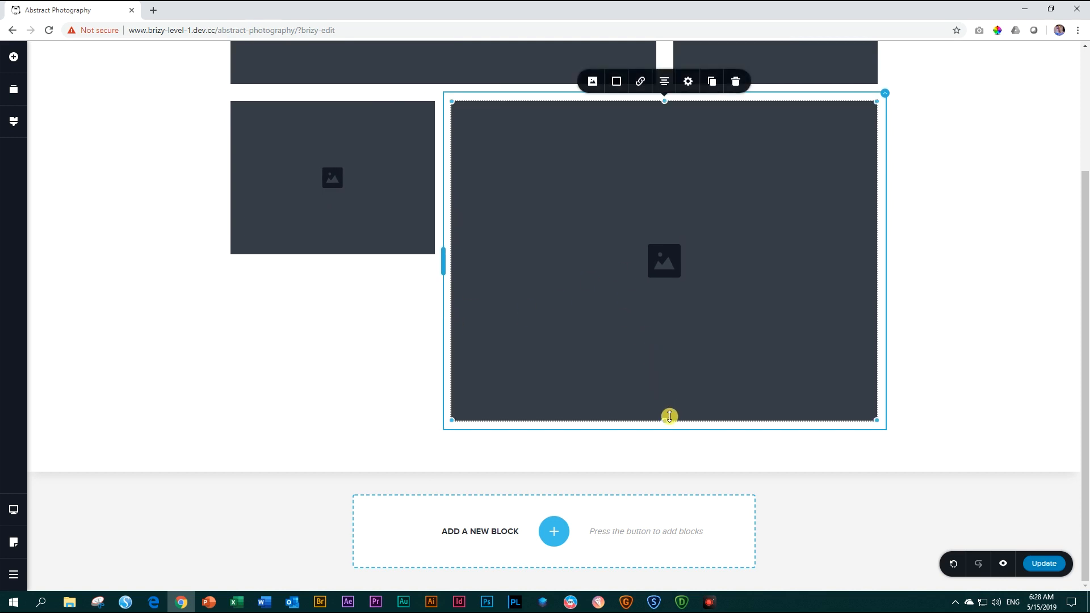
left_click_drag(669, 416, 667, 252)
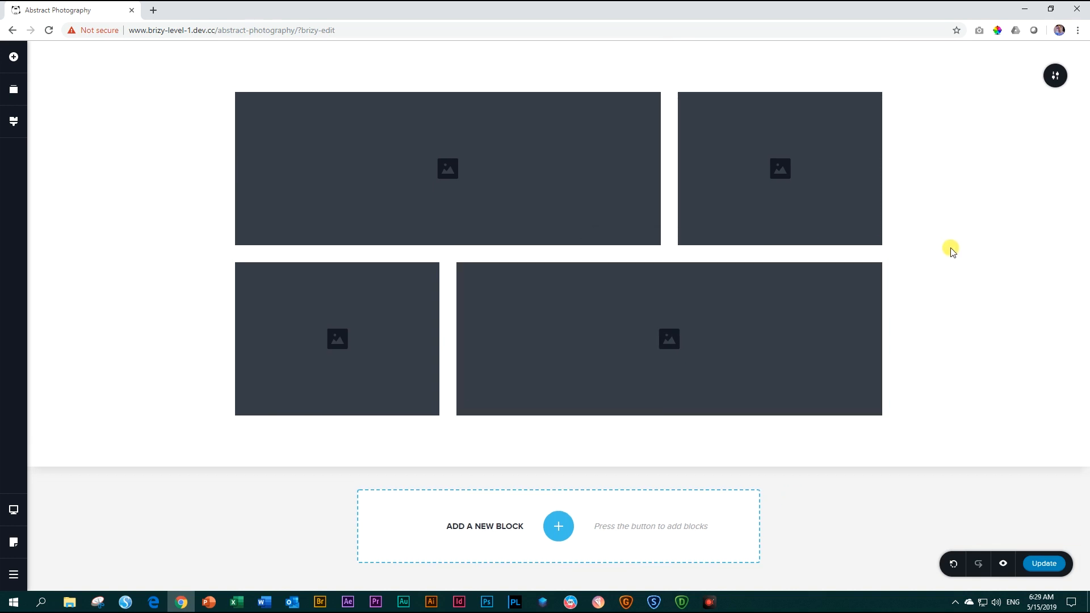
Fill the upper row's wide image placeholder with the spiral staircase photo from the media library.
left_click(534, 199)
left_click(379, 72)
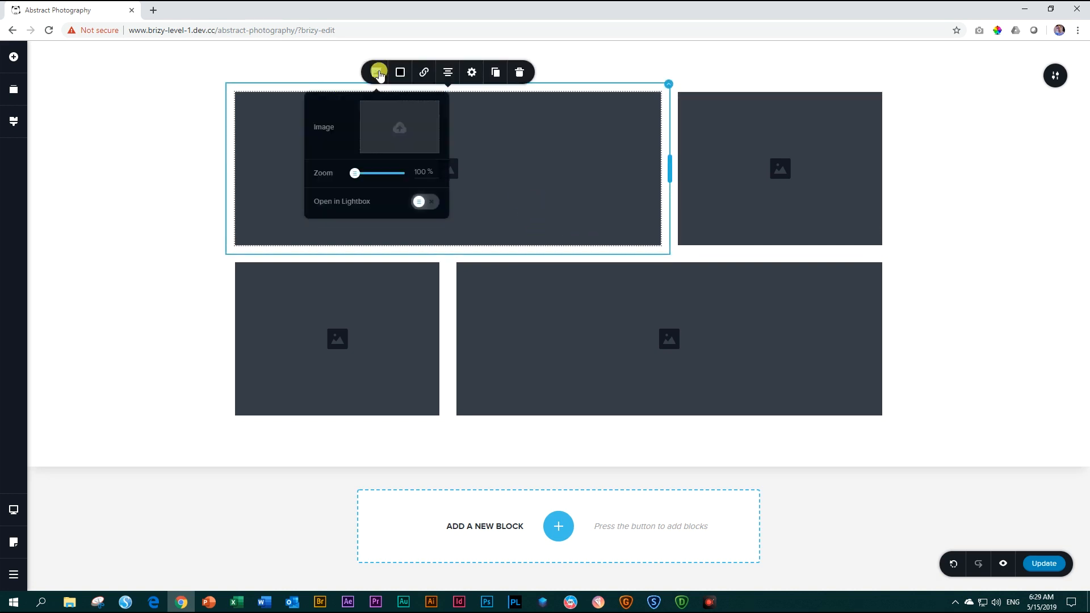
left_click(385, 112)
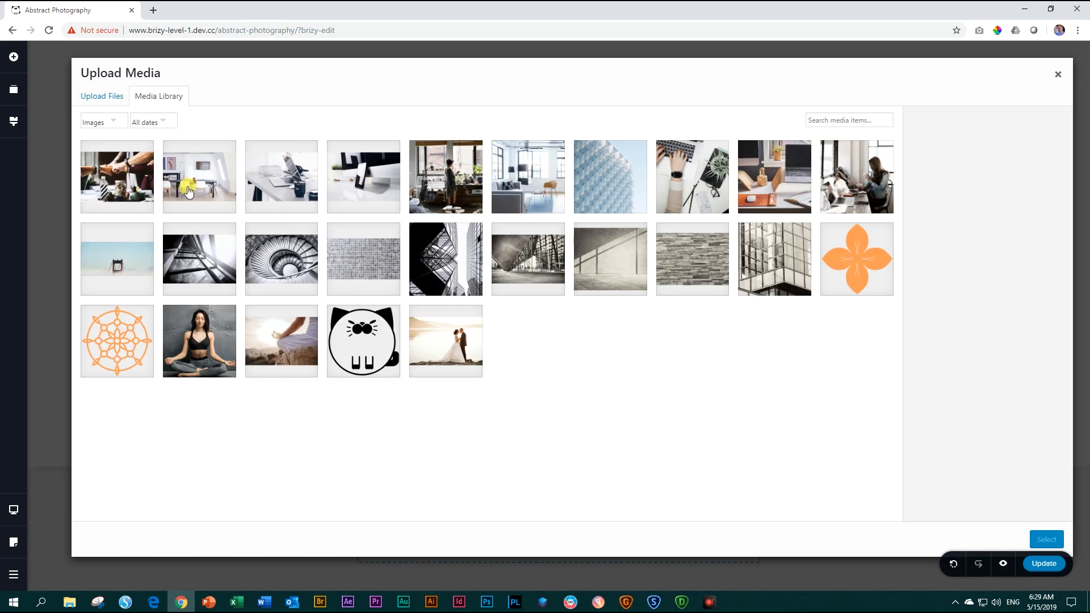
left_click(219, 274)
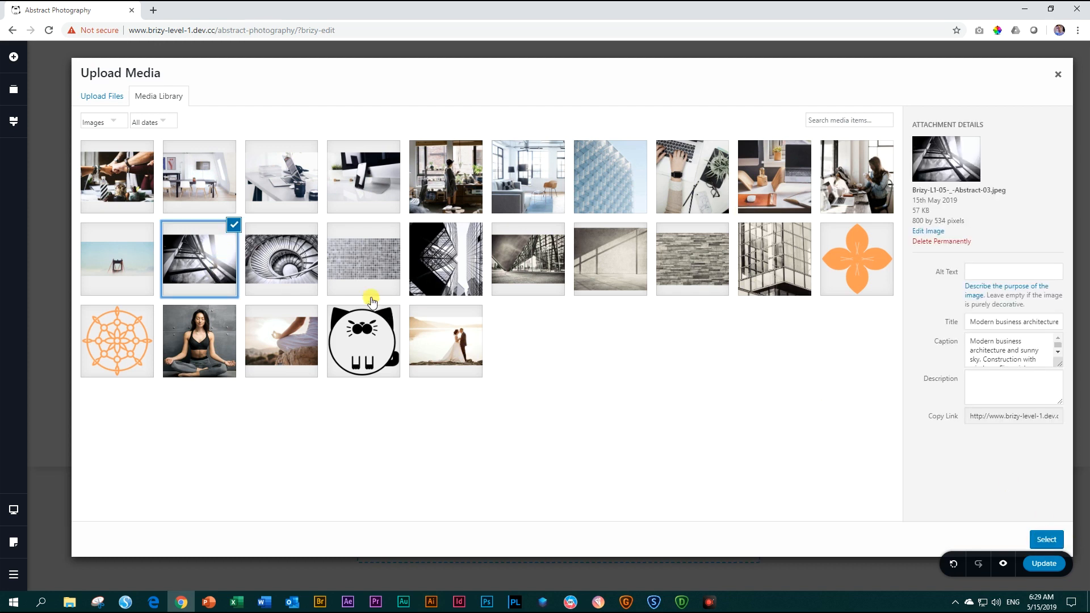
left_click(290, 258)
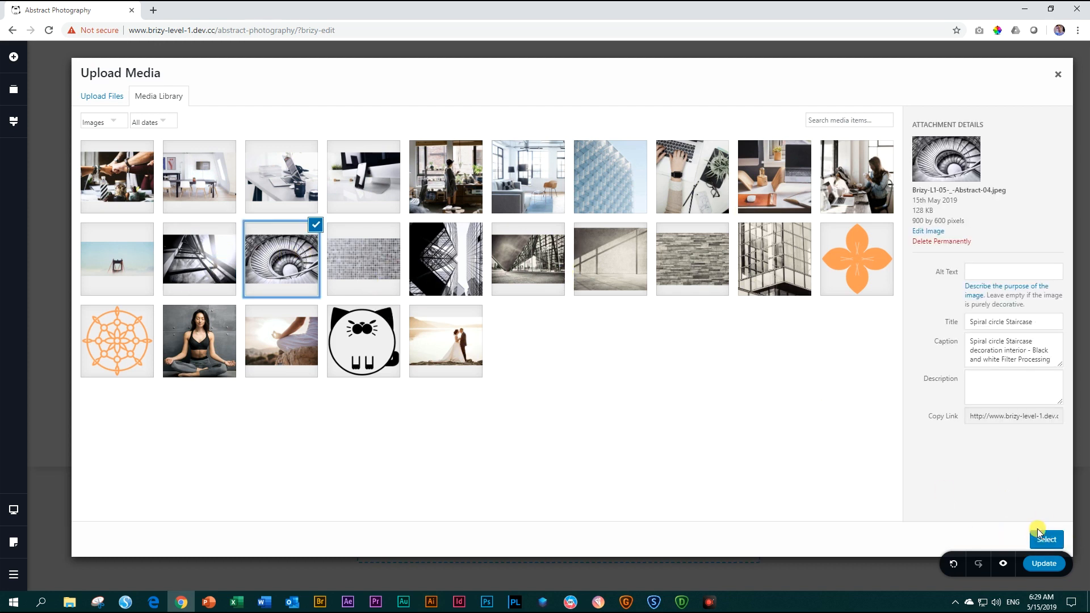
left_click(1055, 541)
Fill the upper row's narrow image placeholder with the grey mosaic tile photo from the media library.
left_click(752, 172)
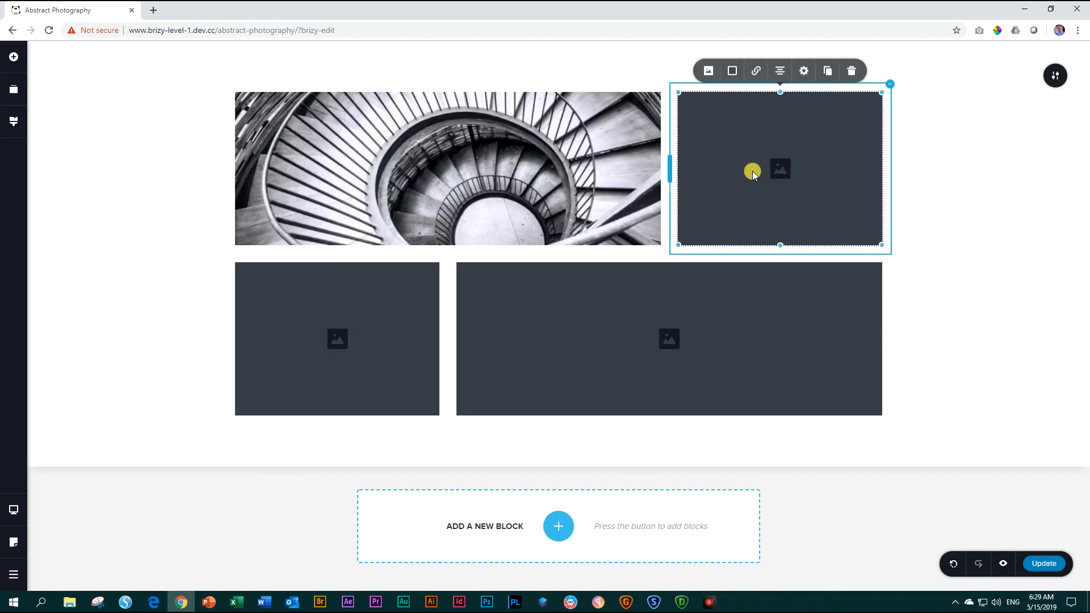
left_click(709, 72)
left_click(721, 127)
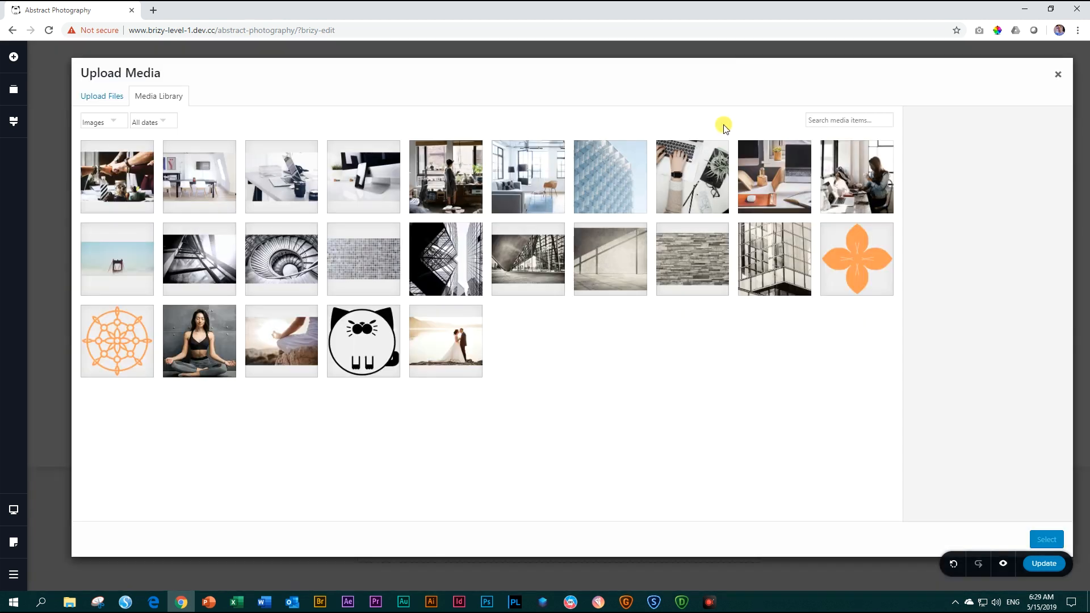
left_click(351, 259)
left_click(1046, 539)
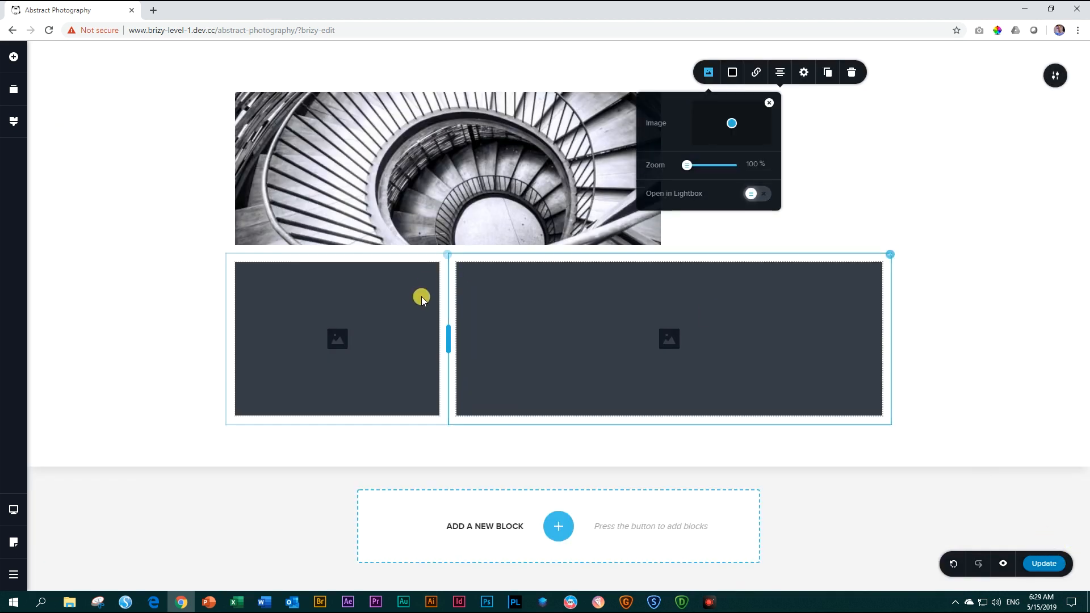
Fill the lower row's narrow image placeholder with the Brizy-L1-05-_-Abstract-03.jpeg architecture photo from the media library.
left_click(389, 314)
left_click(267, 243)
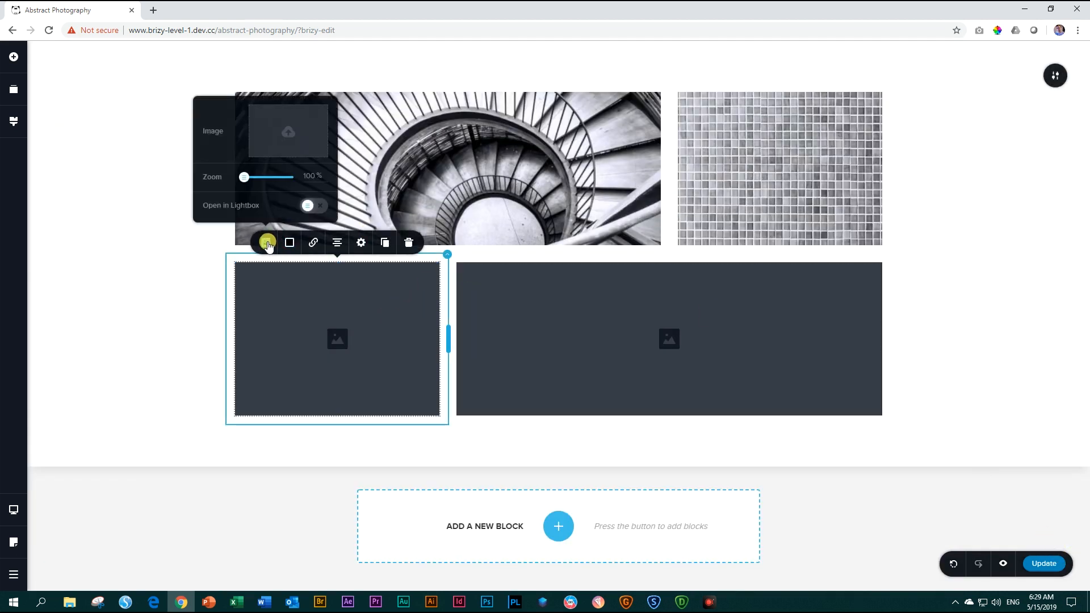
left_click(283, 131)
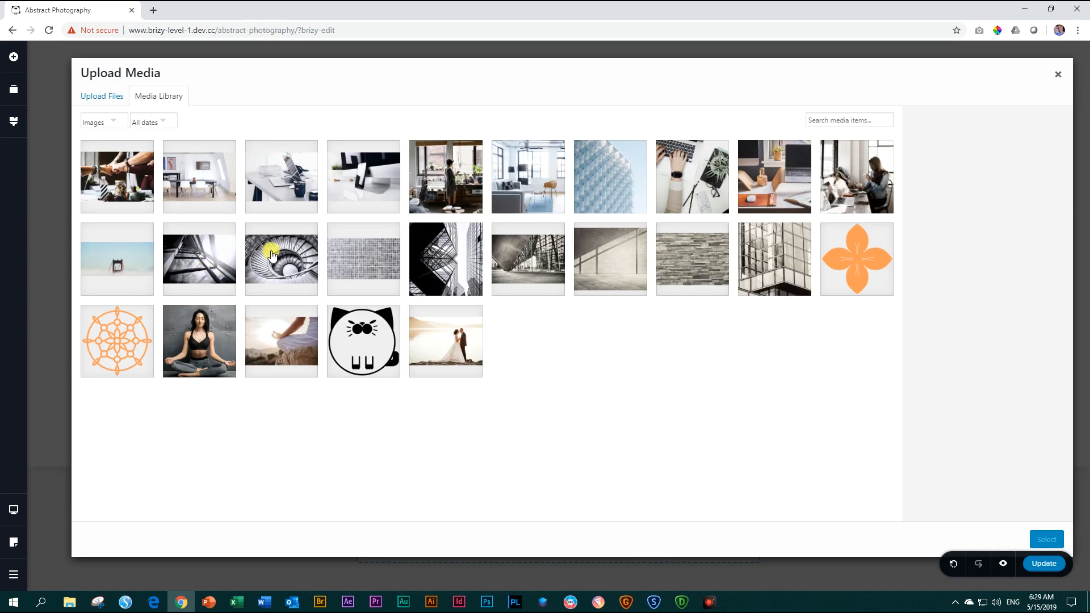
left_click(208, 259)
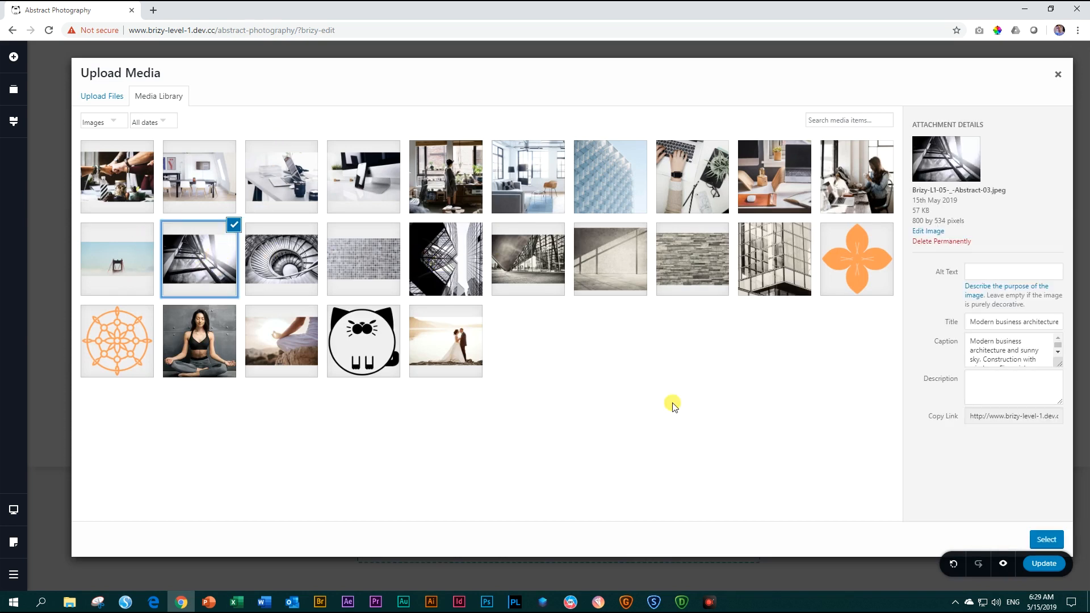
left_click(1046, 539)
Fill the lower row's wide image placeholder with the Brizy-L1-05-_-Abstract-02.jpeg skyscraper photo and close the image settings.
left_click(722, 336)
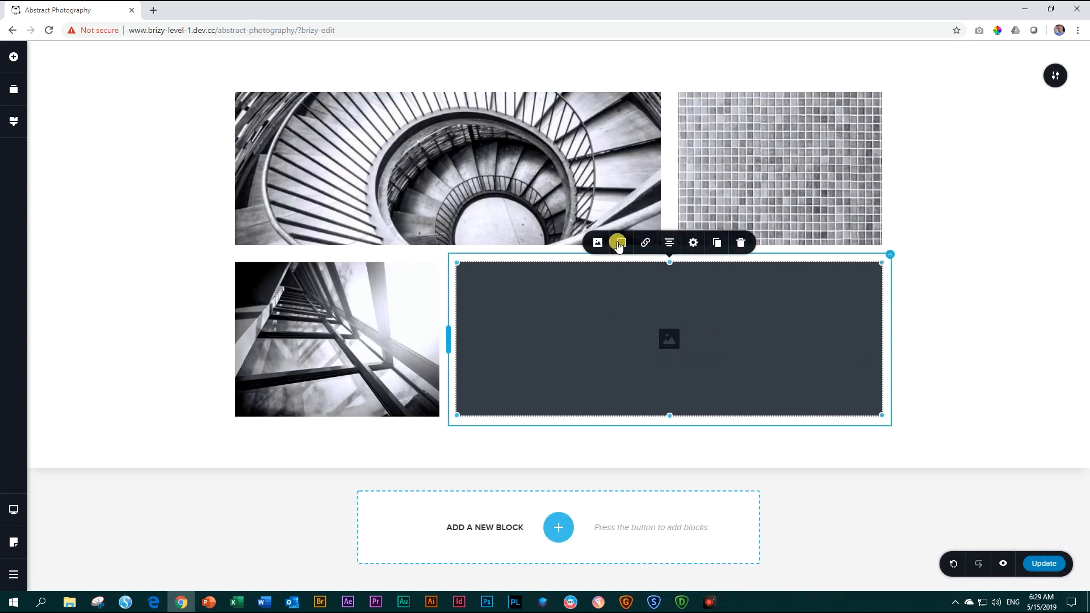
left_click(598, 242)
left_click(622, 139)
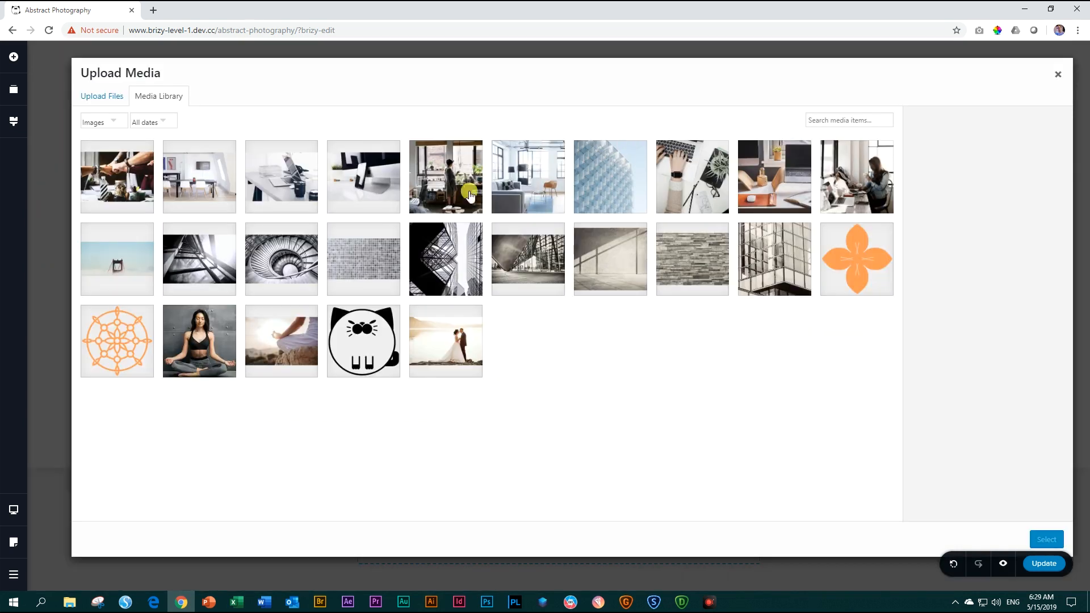
left_click(471, 265)
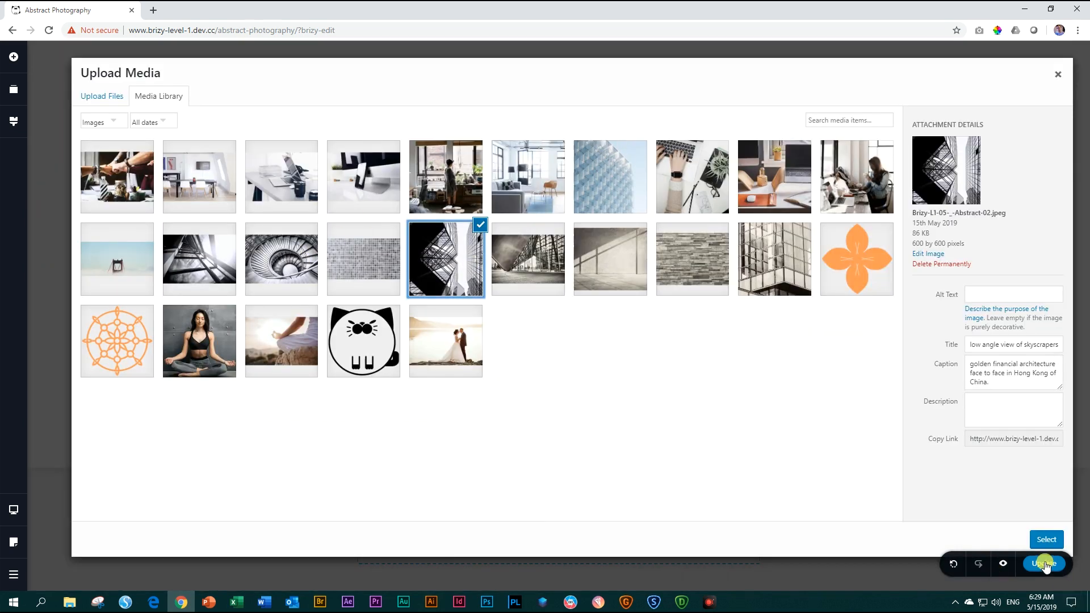
left_click(1050, 539)
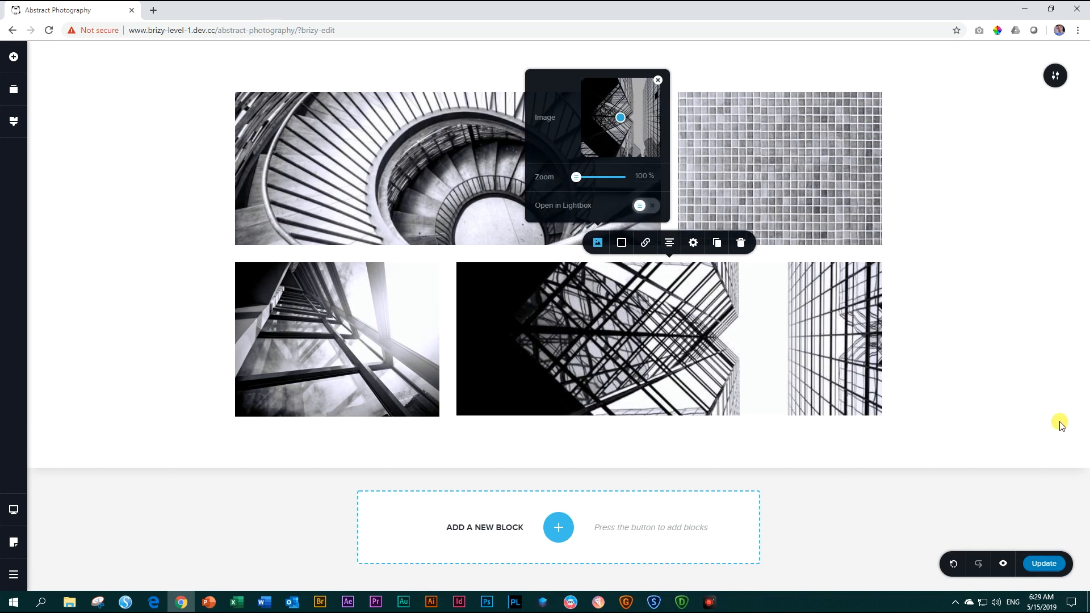
left_click(1026, 419)
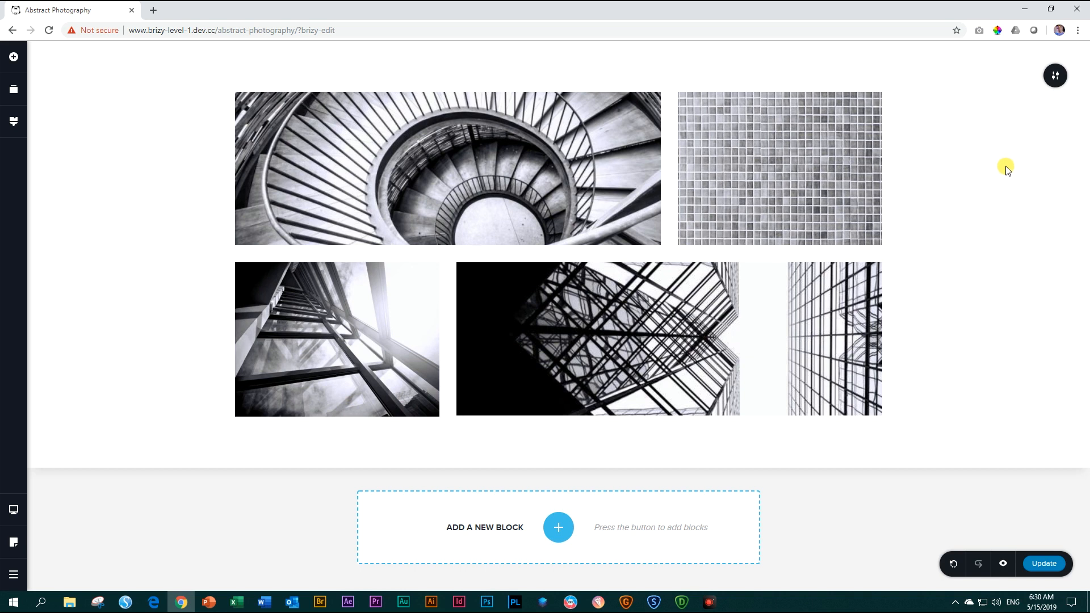
Change the block's width from Boxed to Full so the image grid spans the page.
left_click(1055, 87)
left_click(1003, 77)
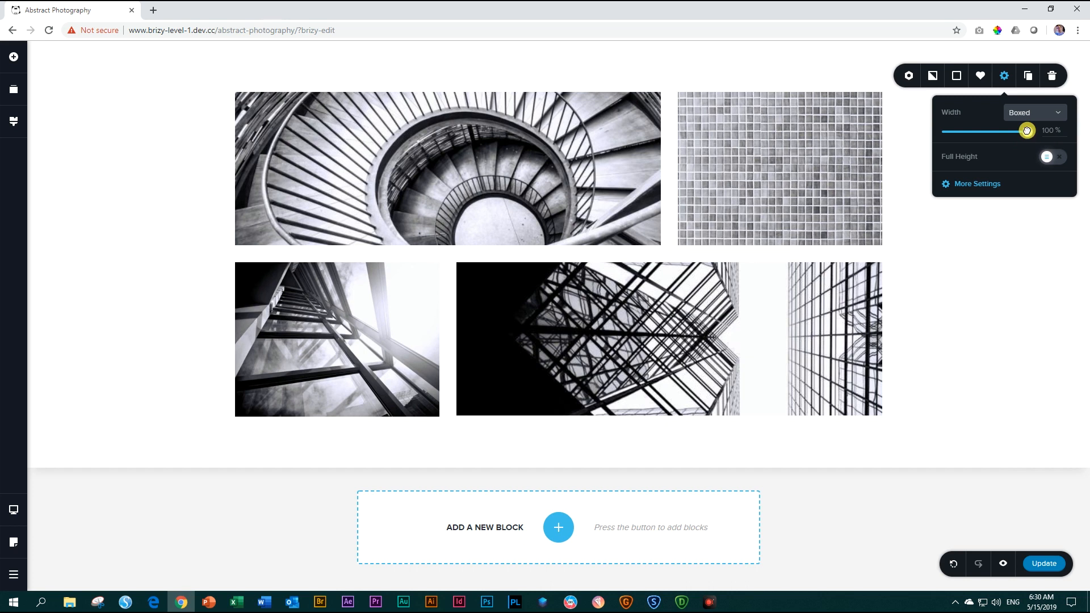
mouse_move(1027, 131)
left_mouse_down()
mouse_move(942, 134)
mouse_move(1039, 132)
left_mouse_up()
left_click(1057, 113)
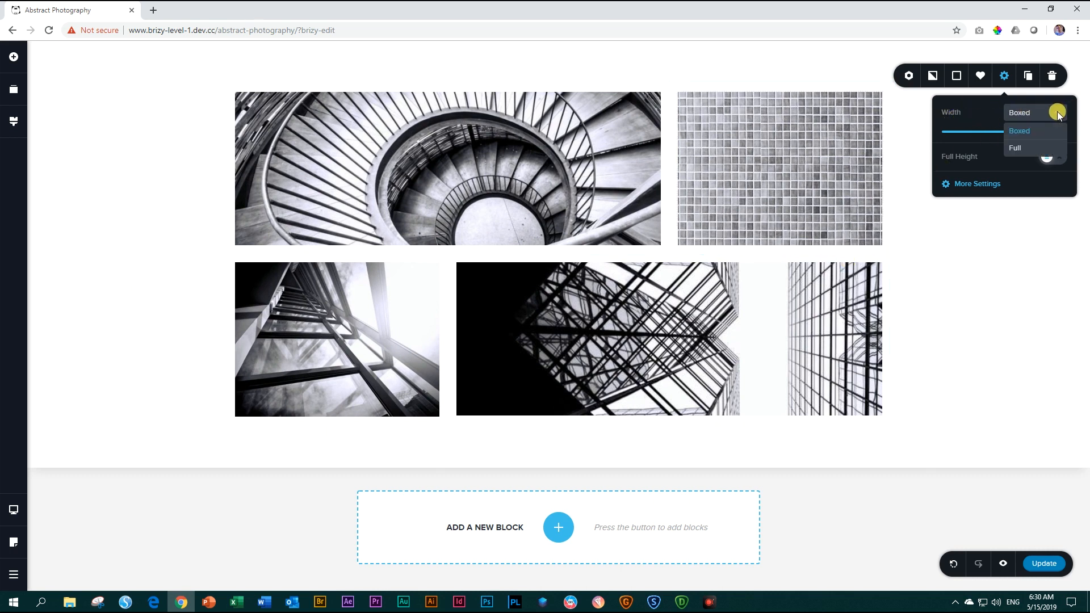
left_click(1015, 150)
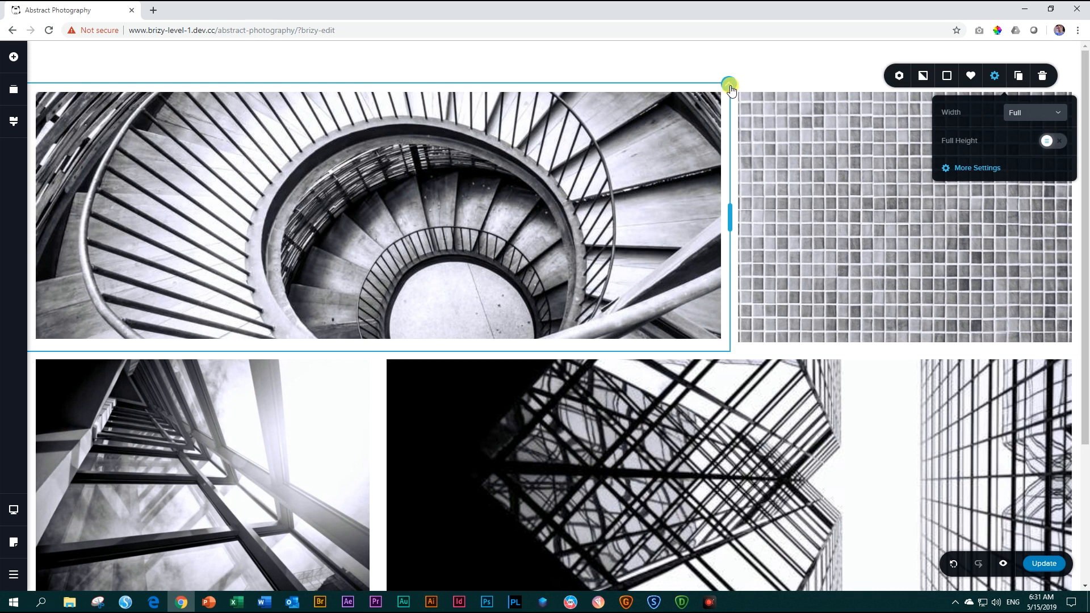
Review the padding and margin settings of the staircase image's column.
left_click(731, 90)
left_click(753, 60)
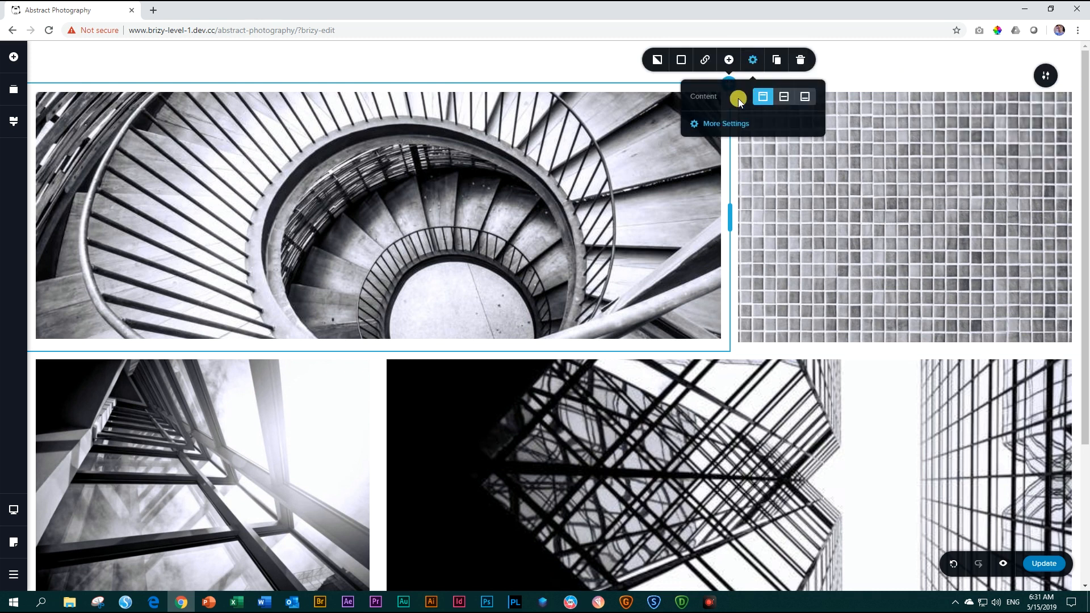
left_click(723, 122)
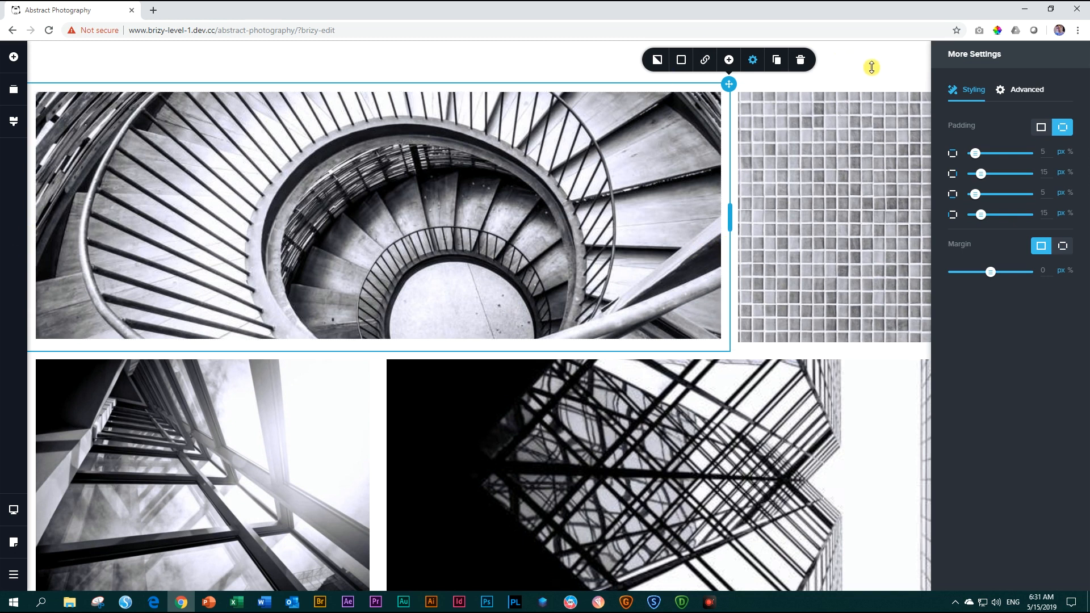
left_click(871, 67)
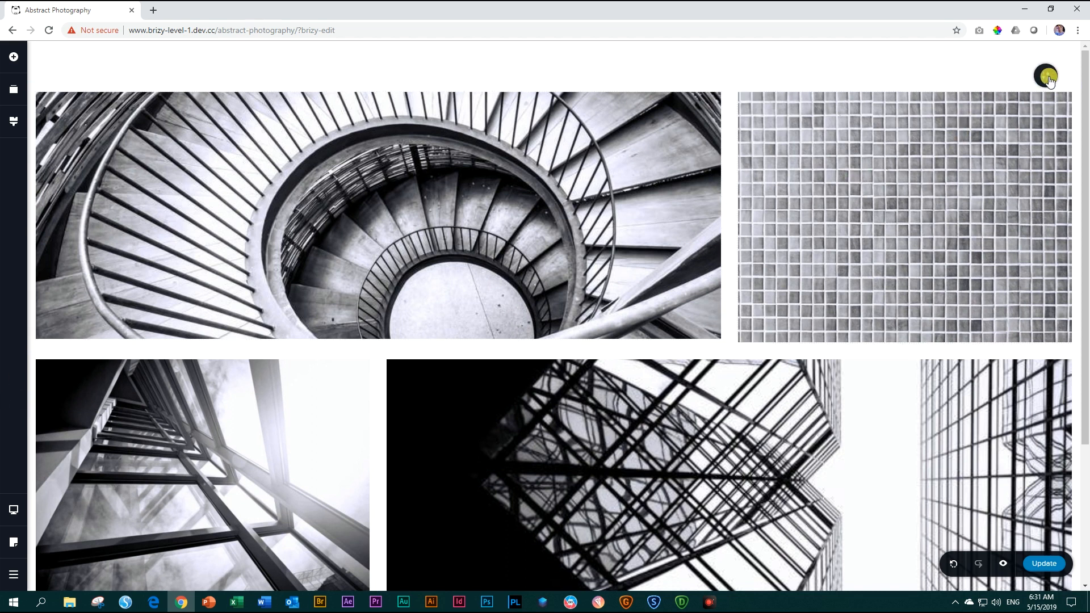
Review which padding settings the whole block offers.
left_click(1050, 82)
left_click(994, 76)
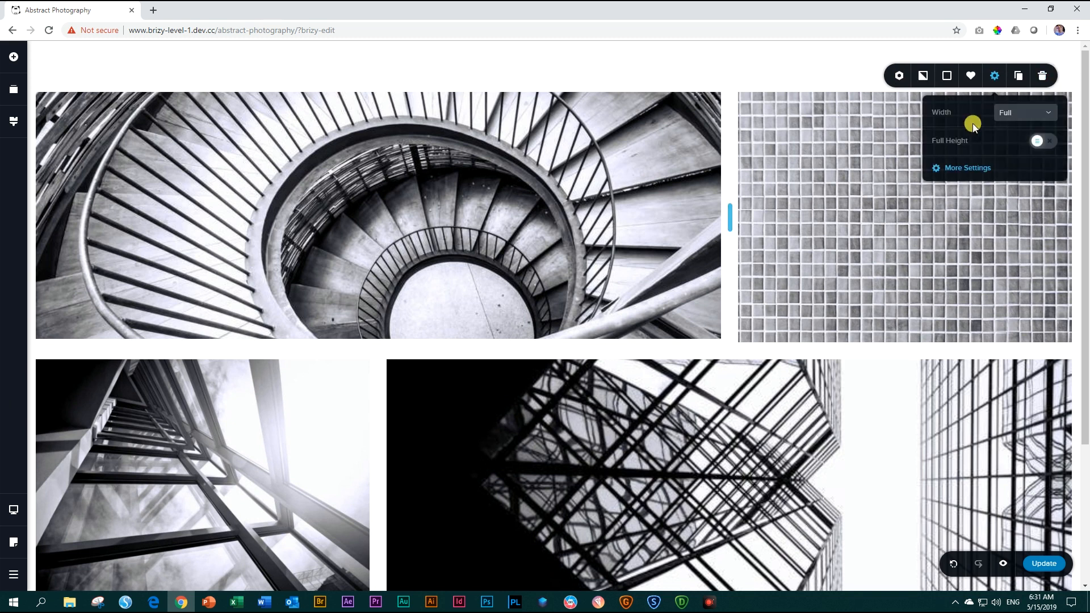
left_click(959, 168)
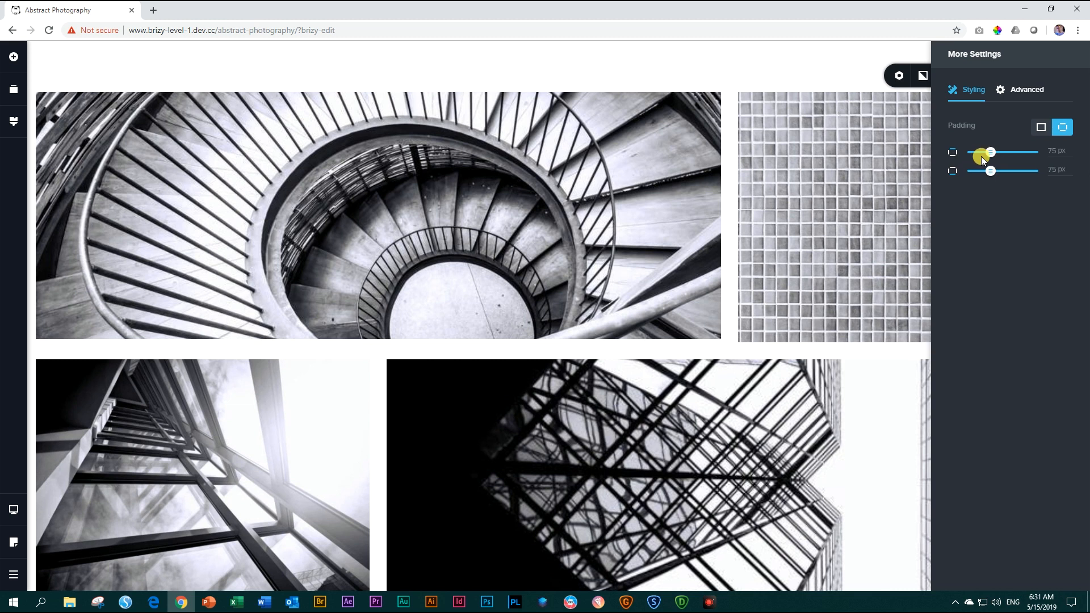
left_click(828, 62)
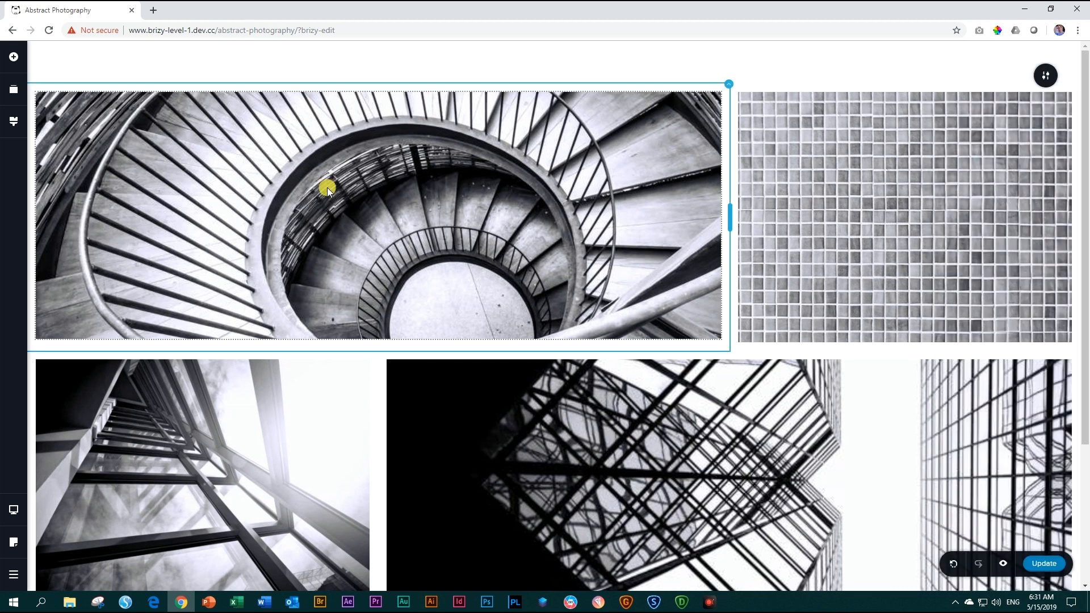
Set the left padding of the staircase image's column to 55 px and close the settings.
left_click(729, 85)
left_click(750, 63)
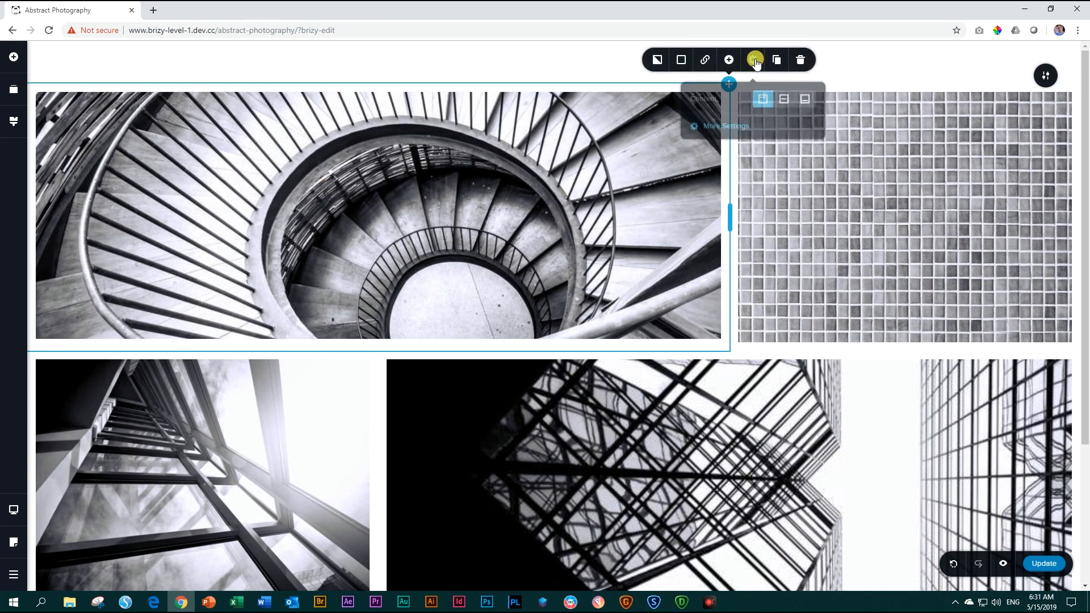
left_click(719, 125)
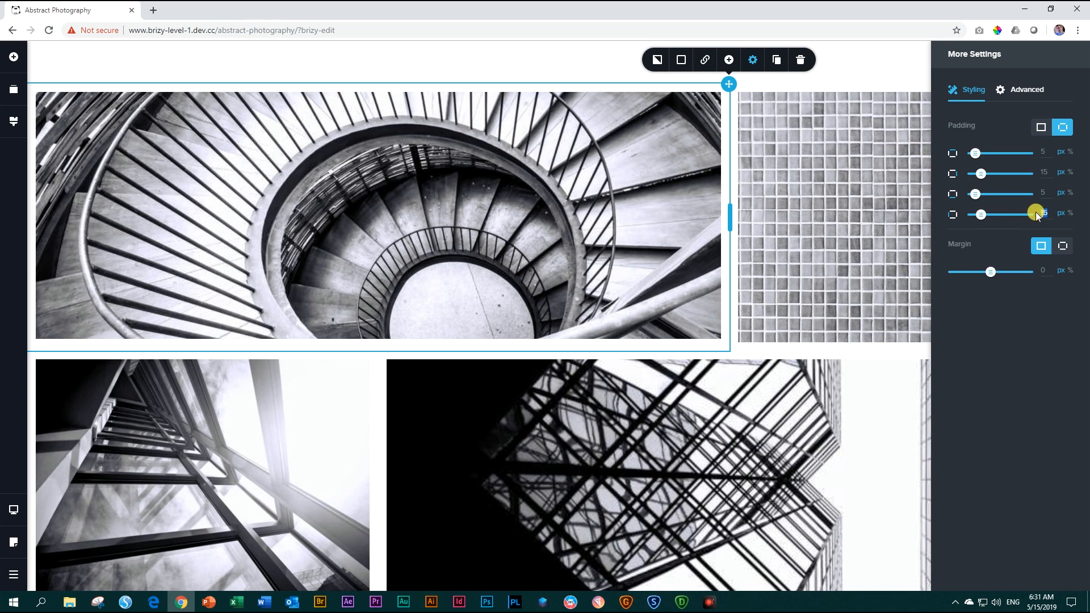
type("55")
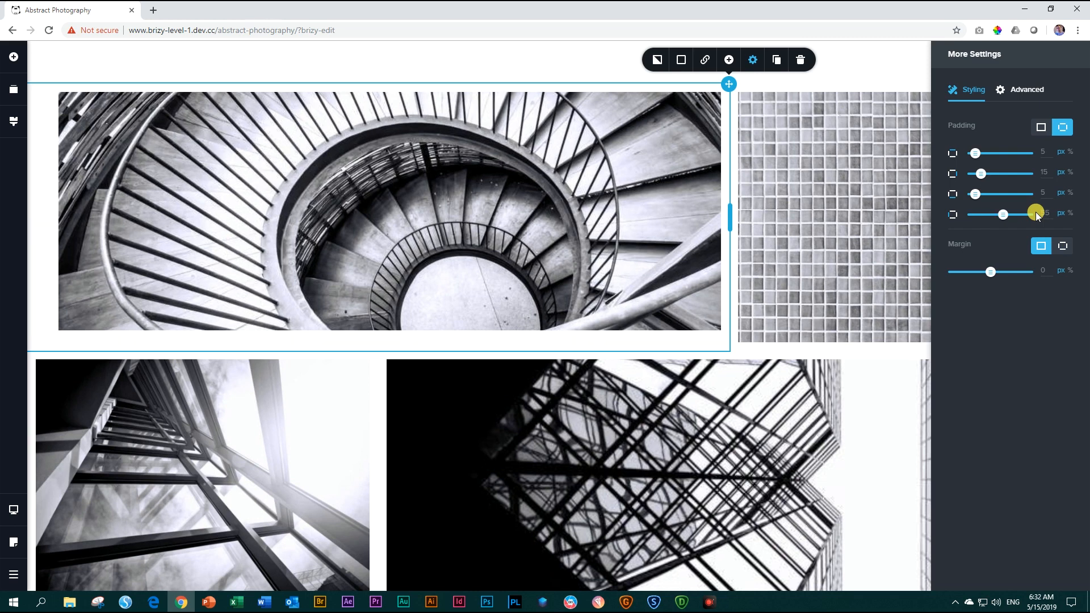
left_click(642, 200)
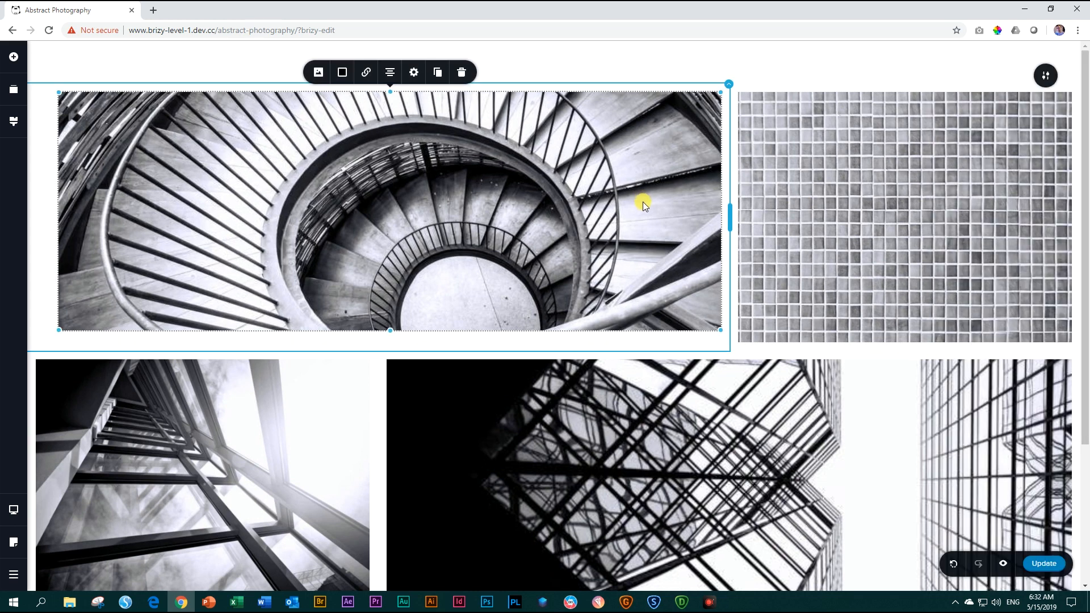
Examine how the padded staircase image lines up in height and edge with the other images in both rows.
scroll(643, 202, "down", 2)
scroll(643, 204, "up", 2)
scroll(647, 221, "down", 2)
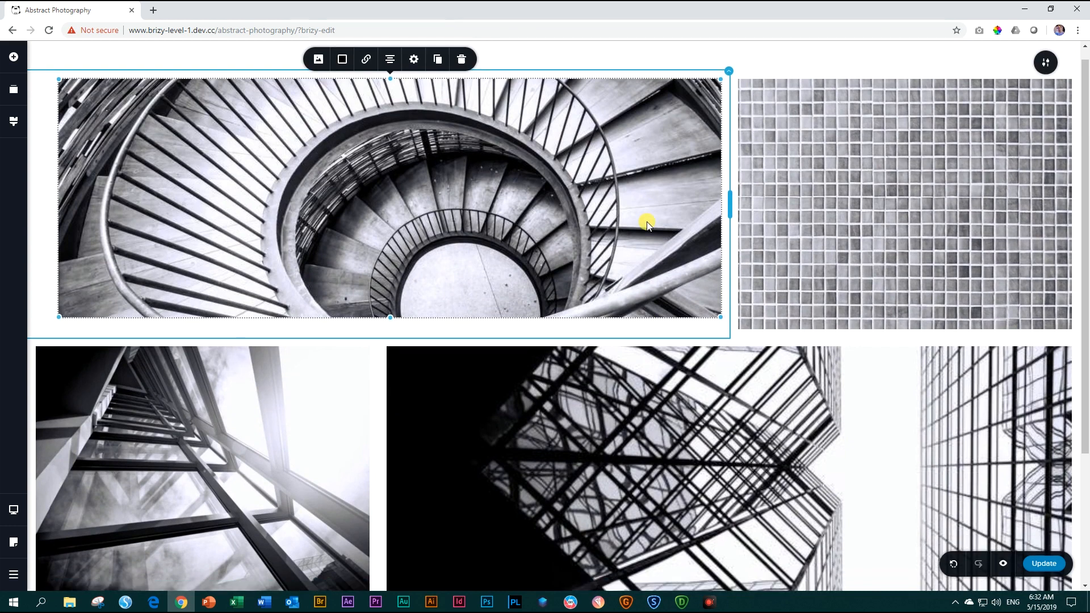
scroll(647, 227, "up", 2)
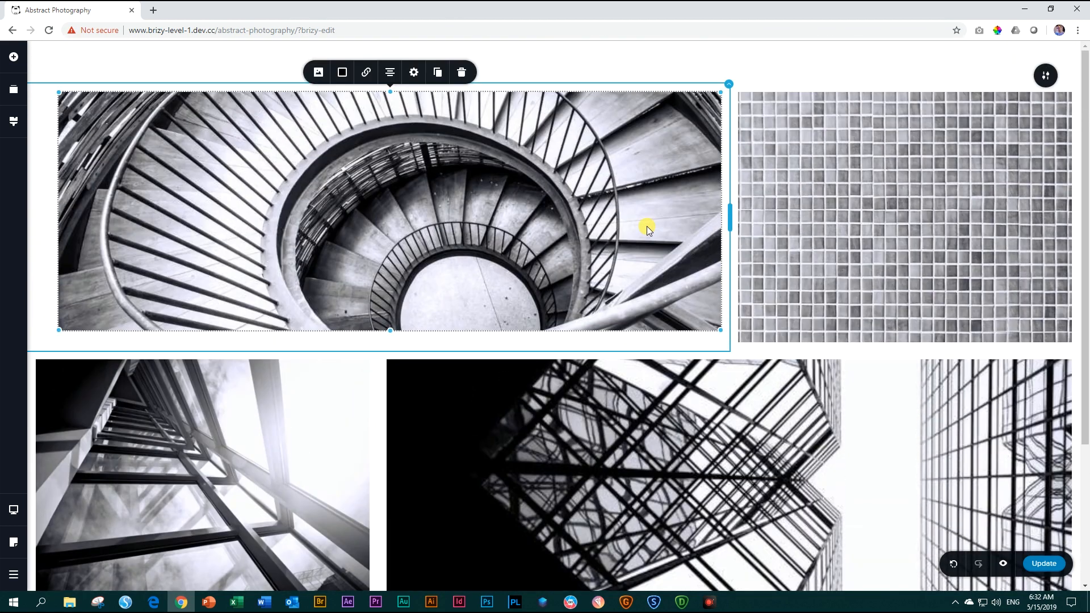
scroll(647, 226, "down", 1)
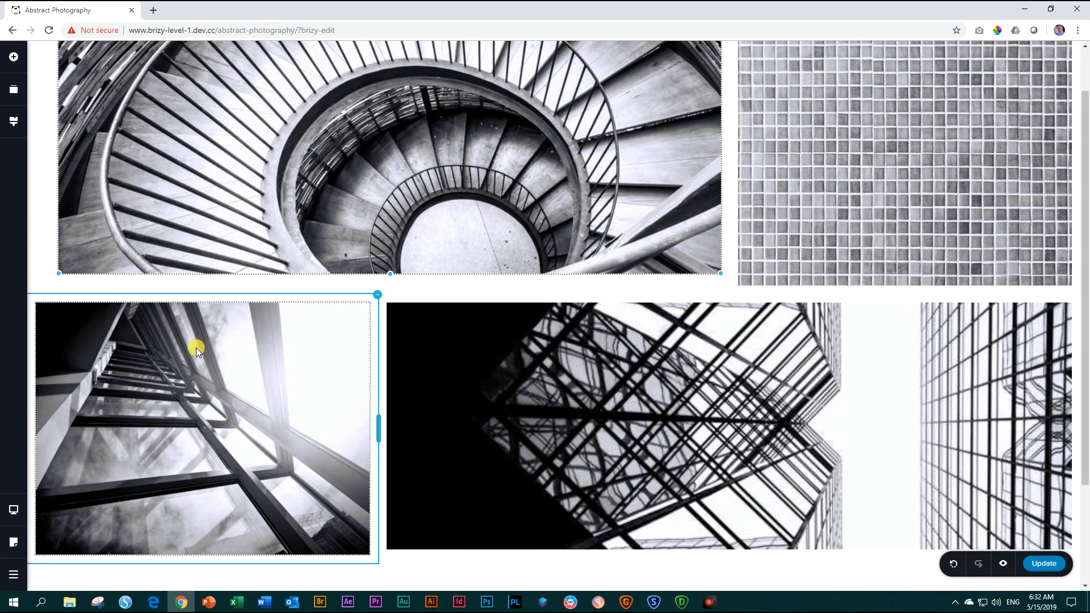
left_click(440, 355)
left_click(439, 254)
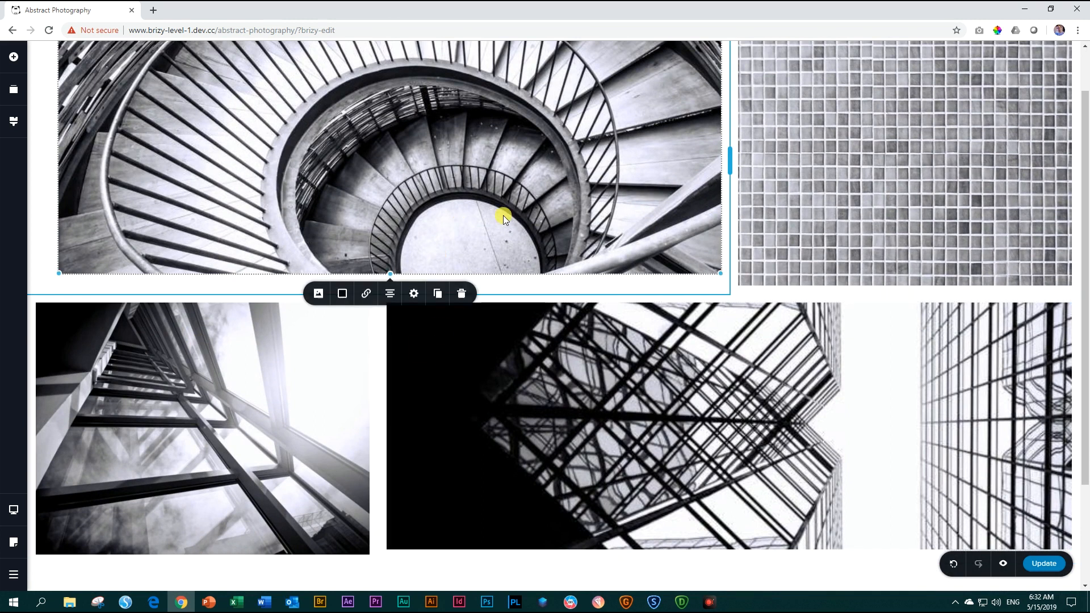
left_click(805, 189)
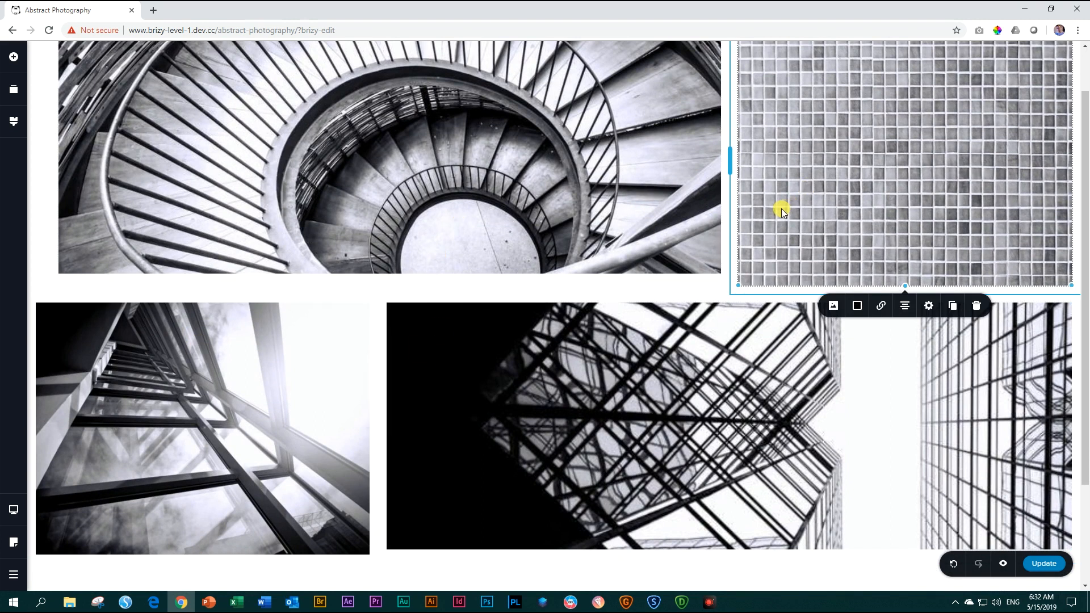
scroll(788, 208, "up", 1)
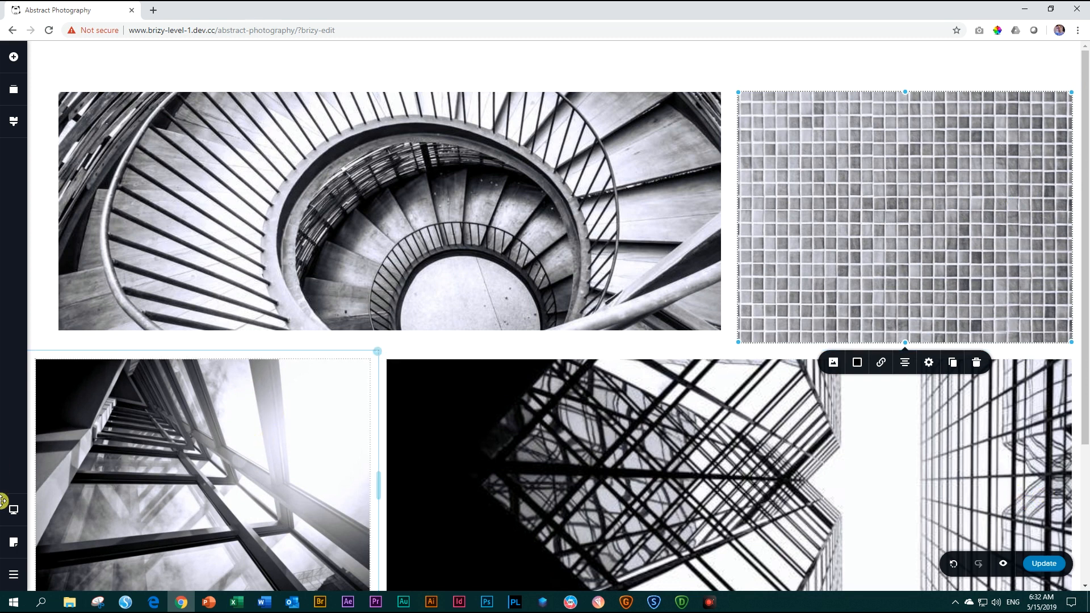
Delete the existing full-width photo grid block and add a blank block in its place.
left_click(1052, 83)
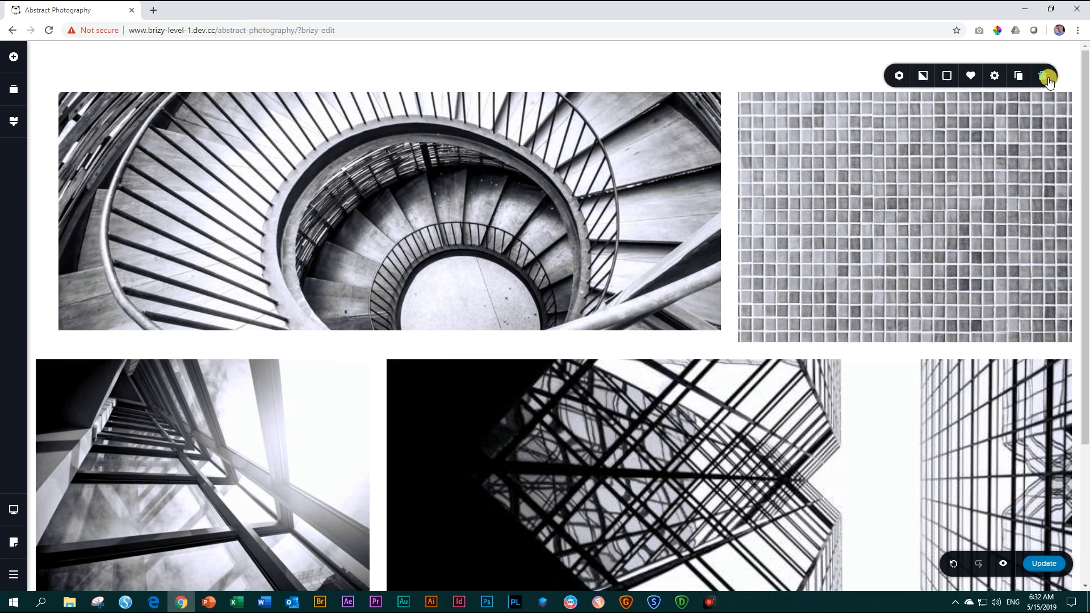
left_click(1047, 79)
left_click(554, 322)
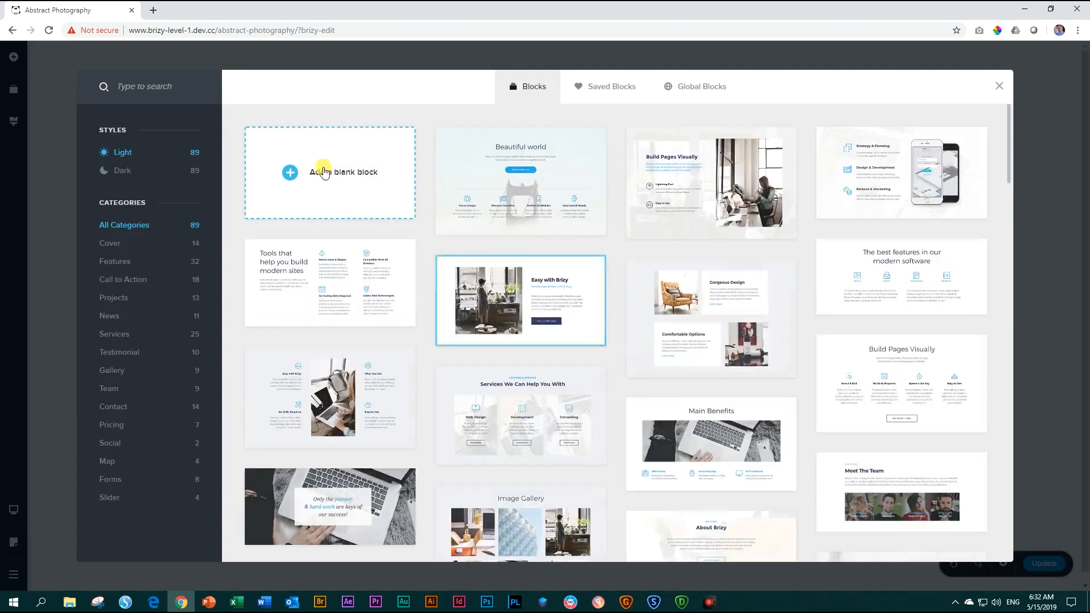
left_click(316, 162)
Delete both default columns from the blank block so it is empty.
right_click(491, 111)
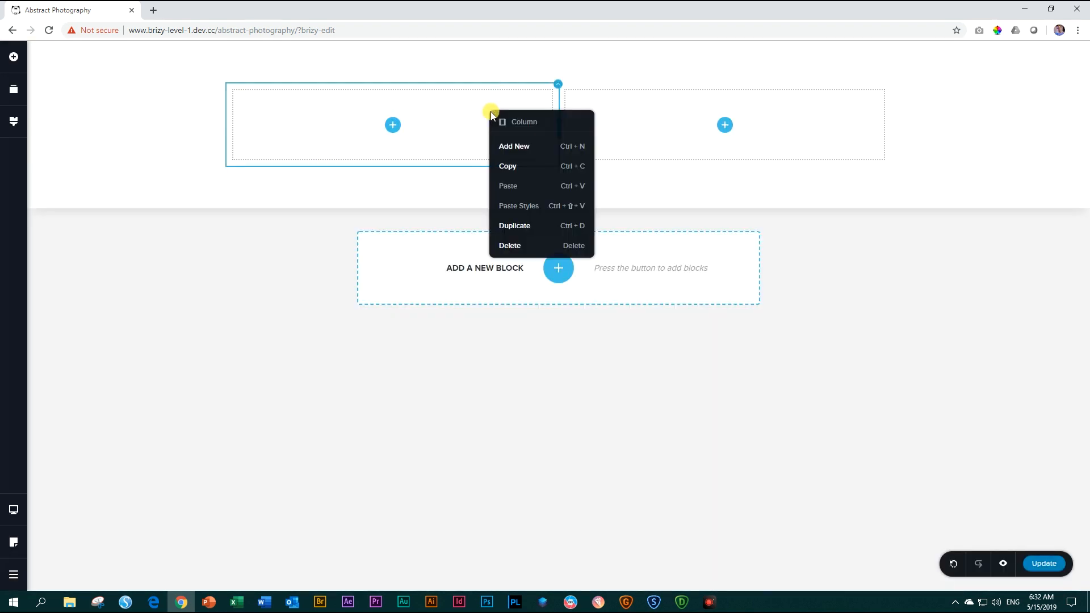
left_click(506, 248)
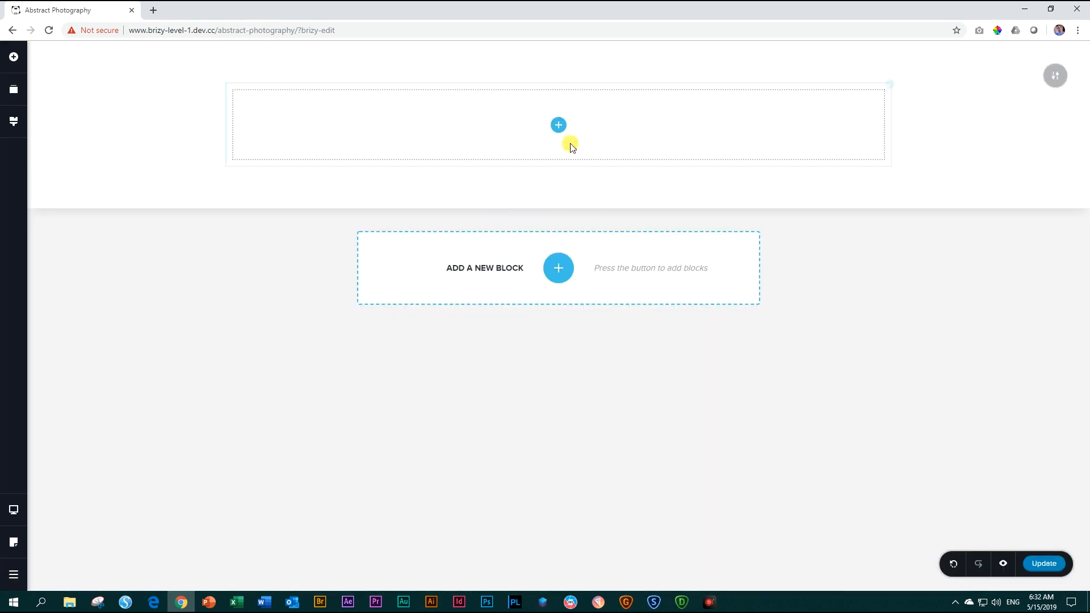
right_click(554, 115)
left_click(574, 250)
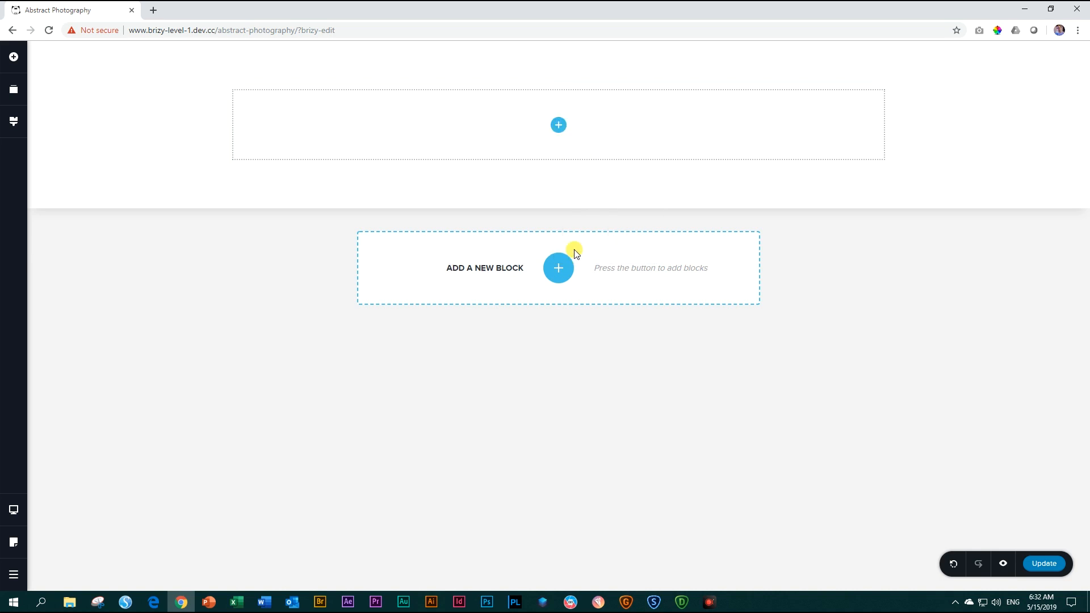
Insert a two-column row into the empty block and place an image placeholder in each column.
left_click(13, 59)
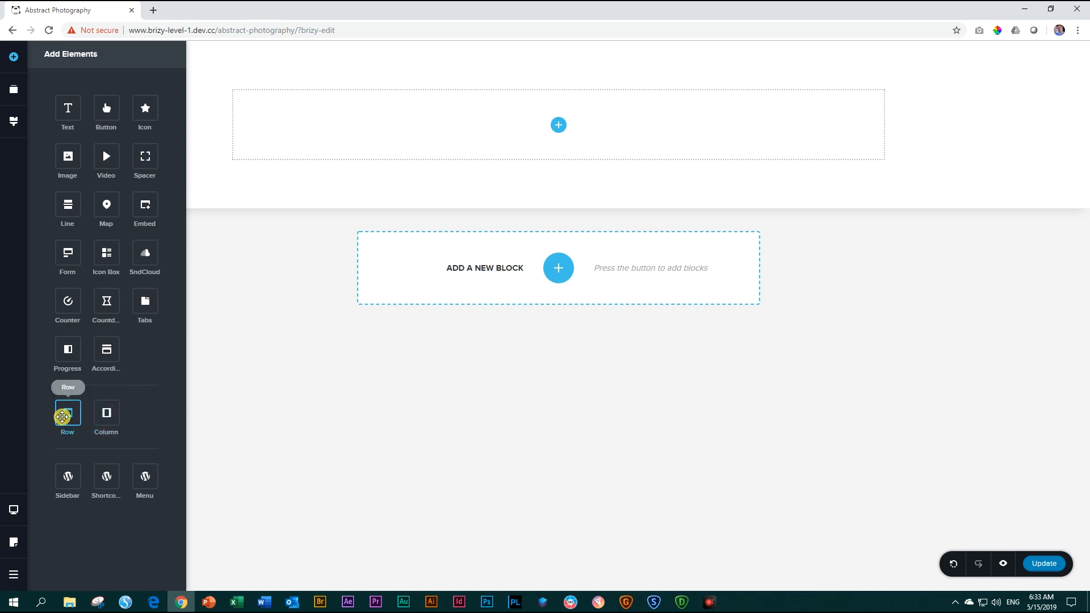
left_click_drag(65, 416, 562, 122)
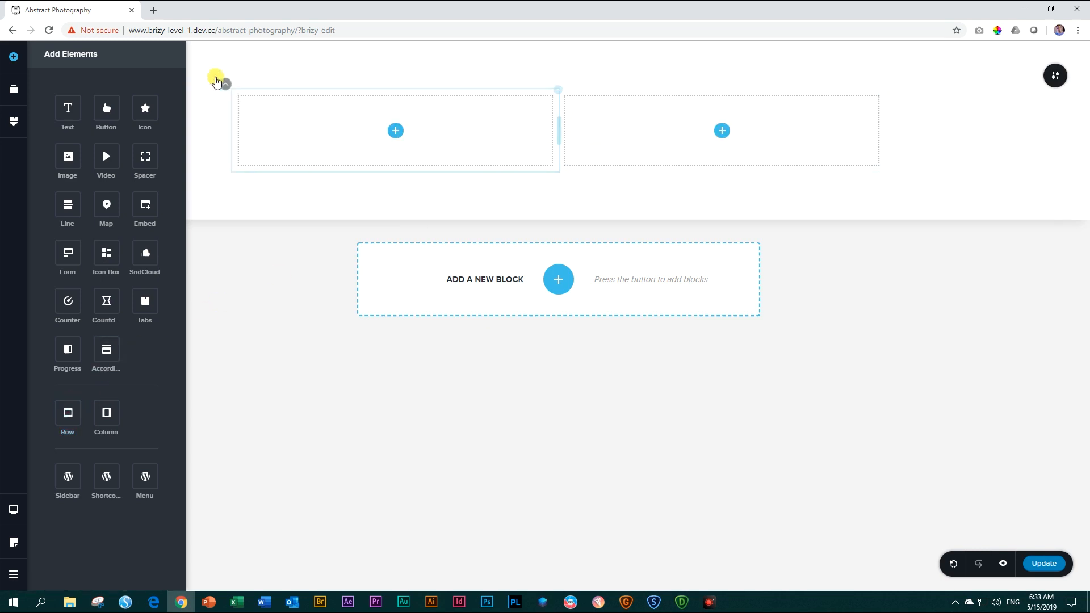
left_click(226, 88)
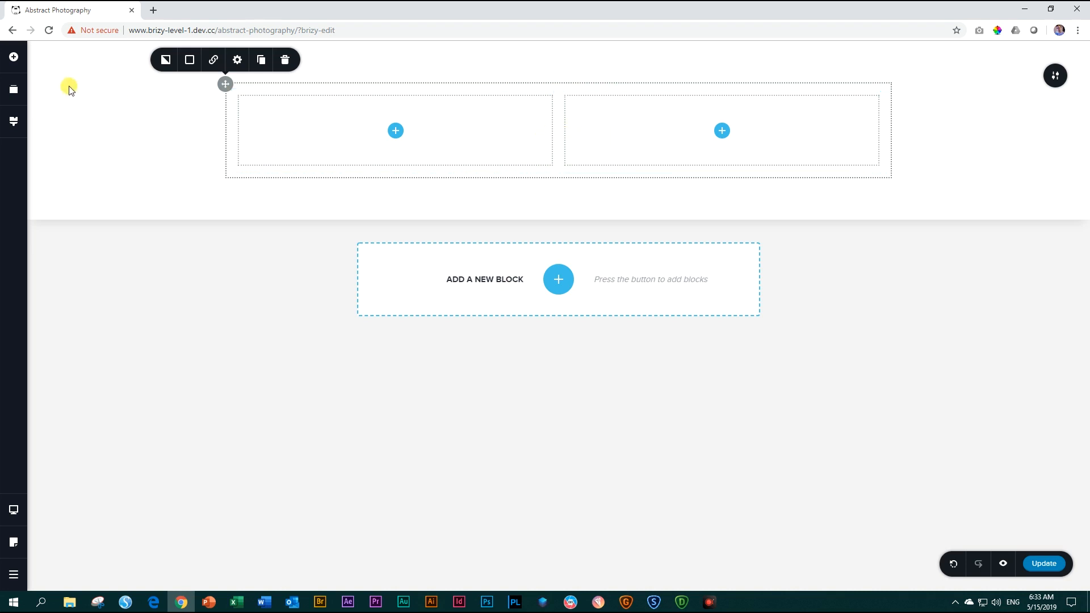
left_click(14, 57)
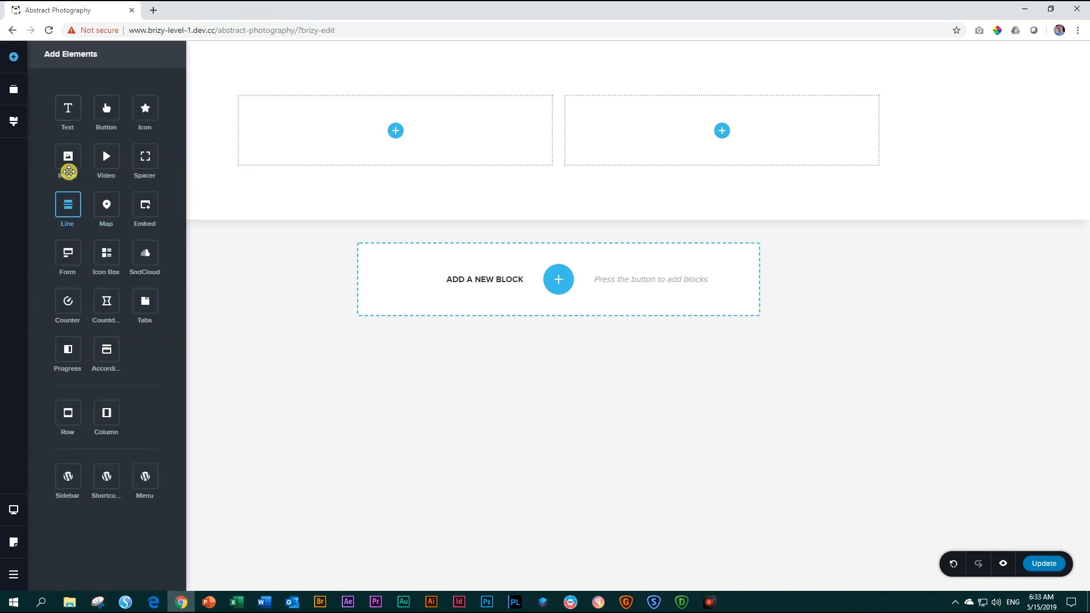
left_click_drag(69, 159, 723, 215)
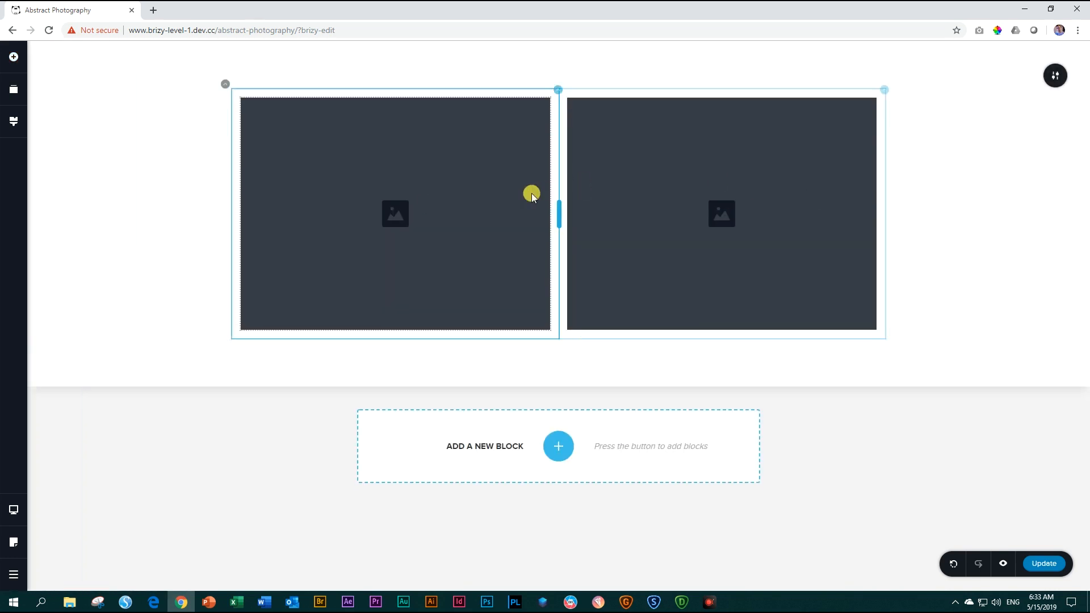
Widen the left column to about two thirds of the row and shorten its image to match the right one's height.
left_click_drag(558, 216, 667, 216)
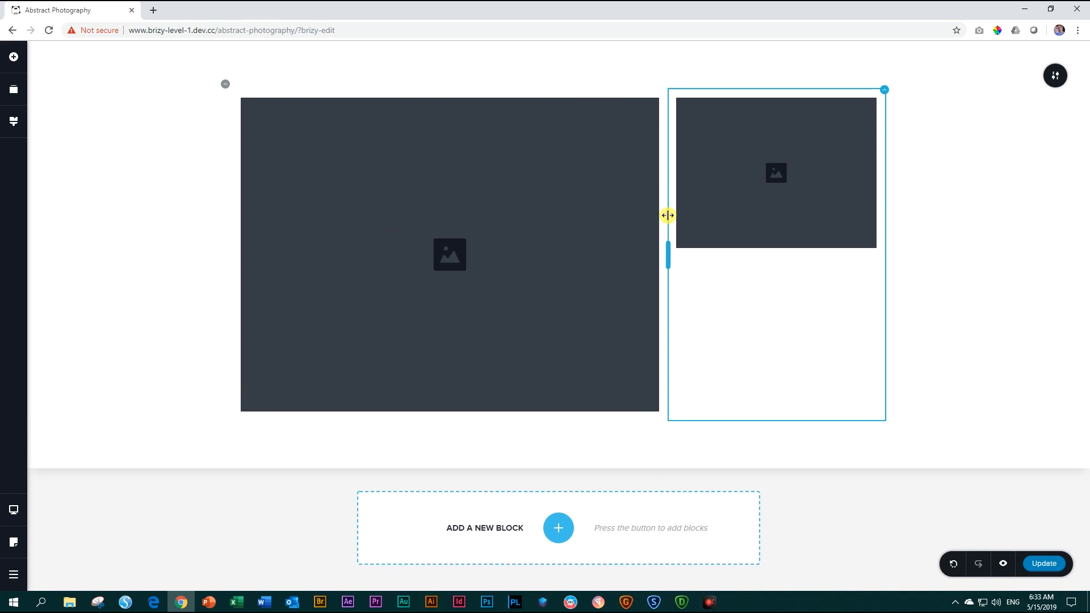
left_click(586, 236)
left_click_drag(450, 410, 463, 248)
left_click(931, 185)
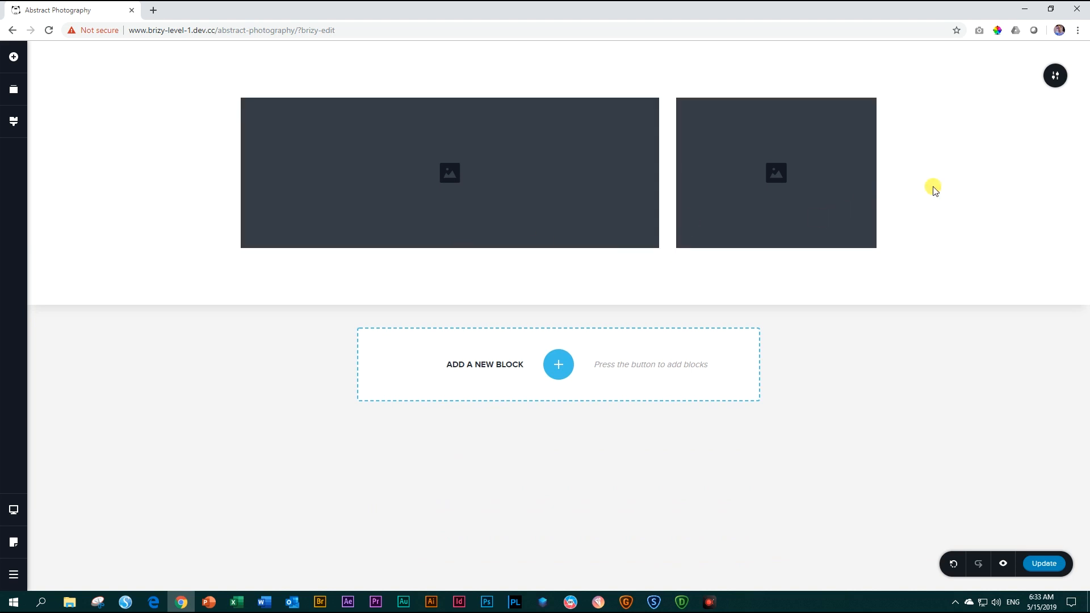
Set the row's padding to 0 px on all sides and close its settings.
left_click(225, 86)
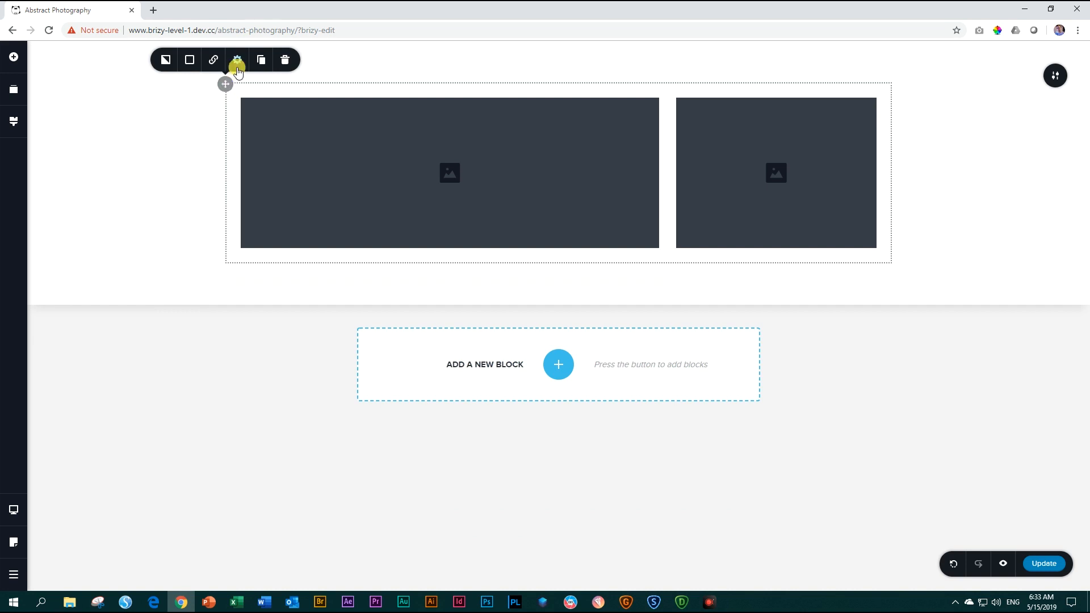
left_click(238, 61)
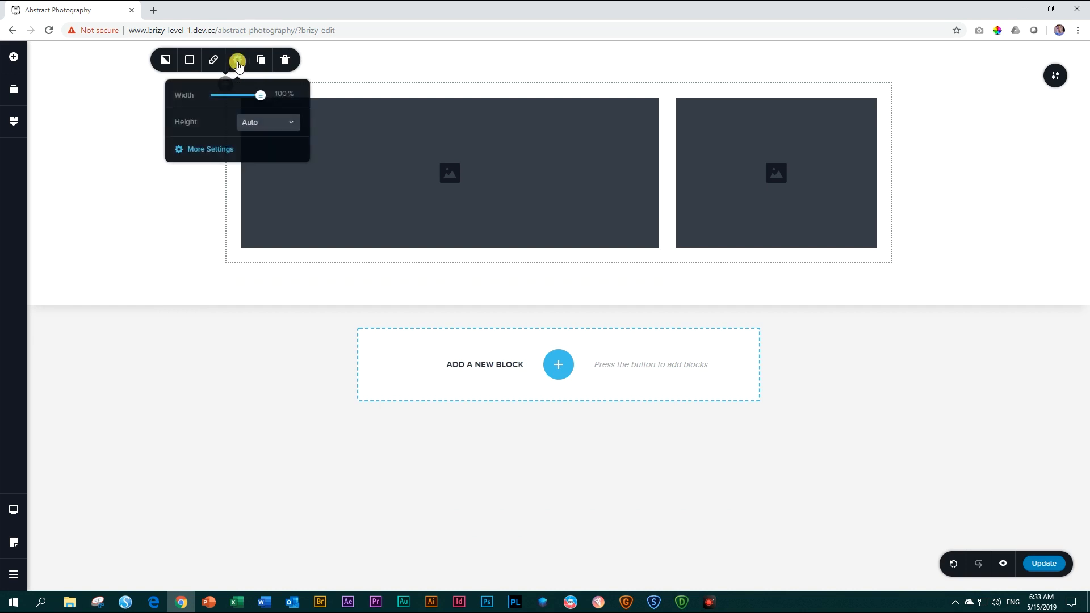
left_click(216, 146)
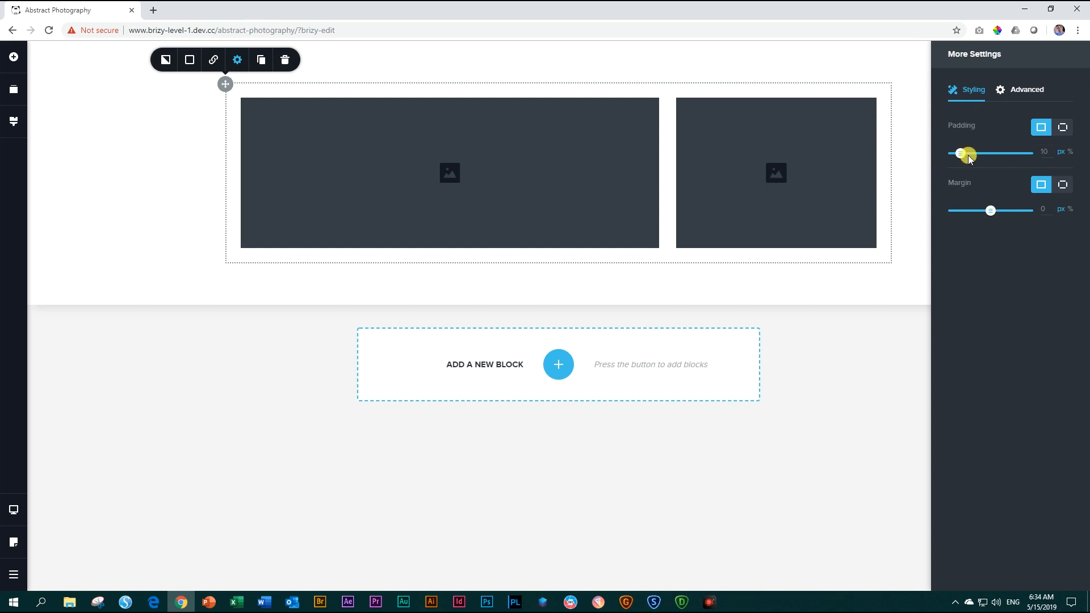
left_click_drag(961, 158, 883, 161)
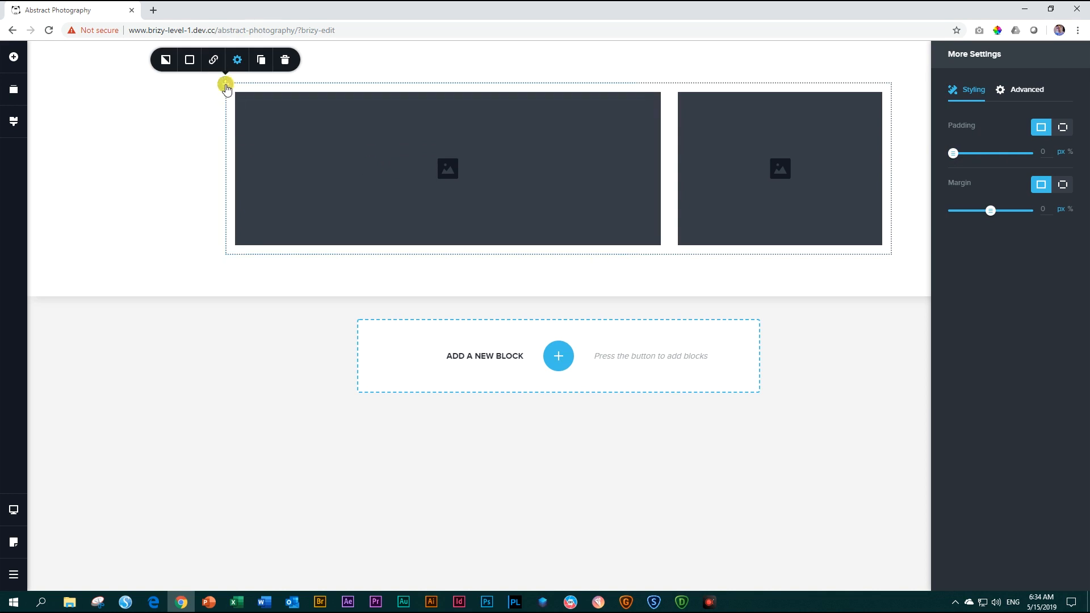
left_click(469, 67)
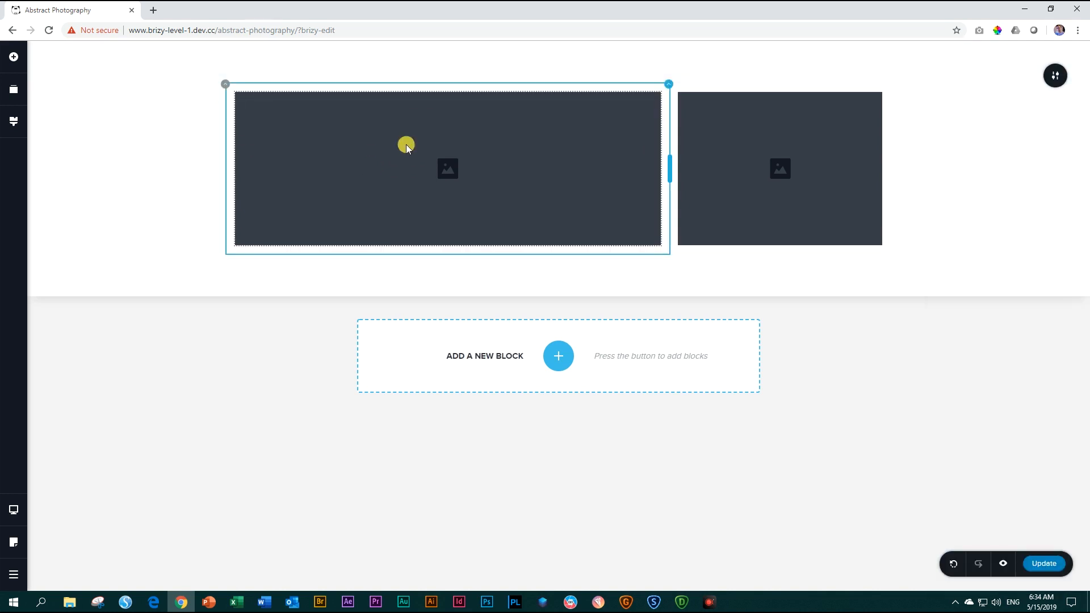
Duplicate the row and move the copy's narrow column in front of its wide column.
left_click(226, 85)
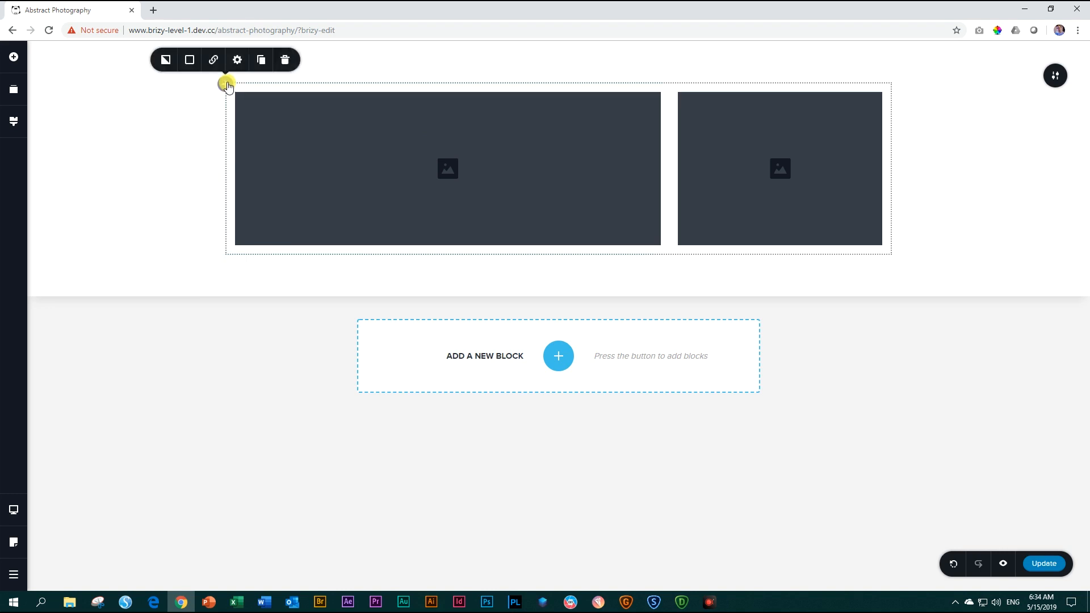
left_click(263, 63)
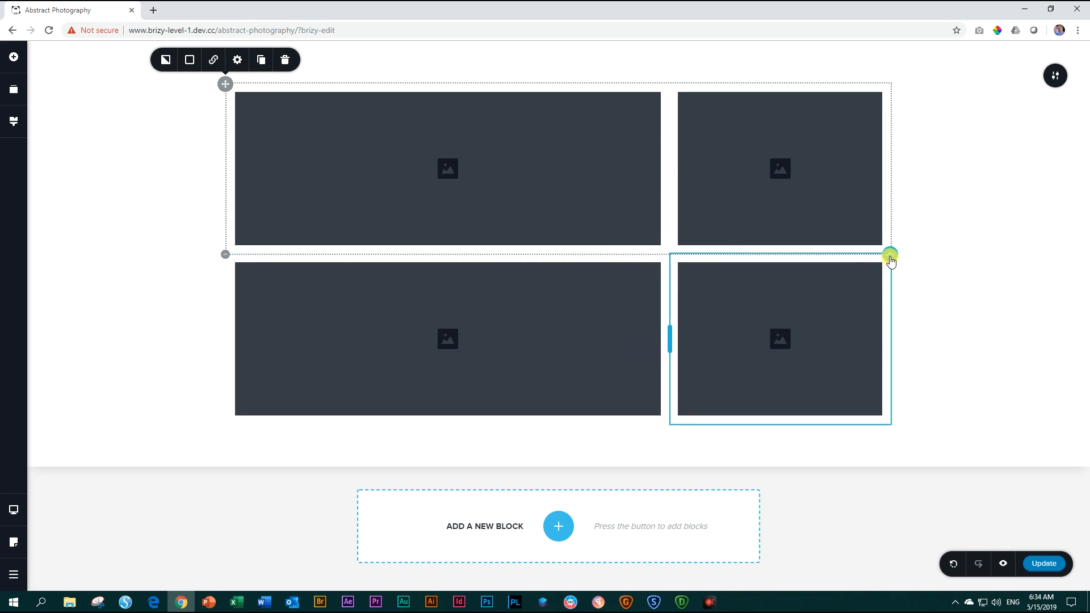
left_click_drag(890, 258, 324, 341)
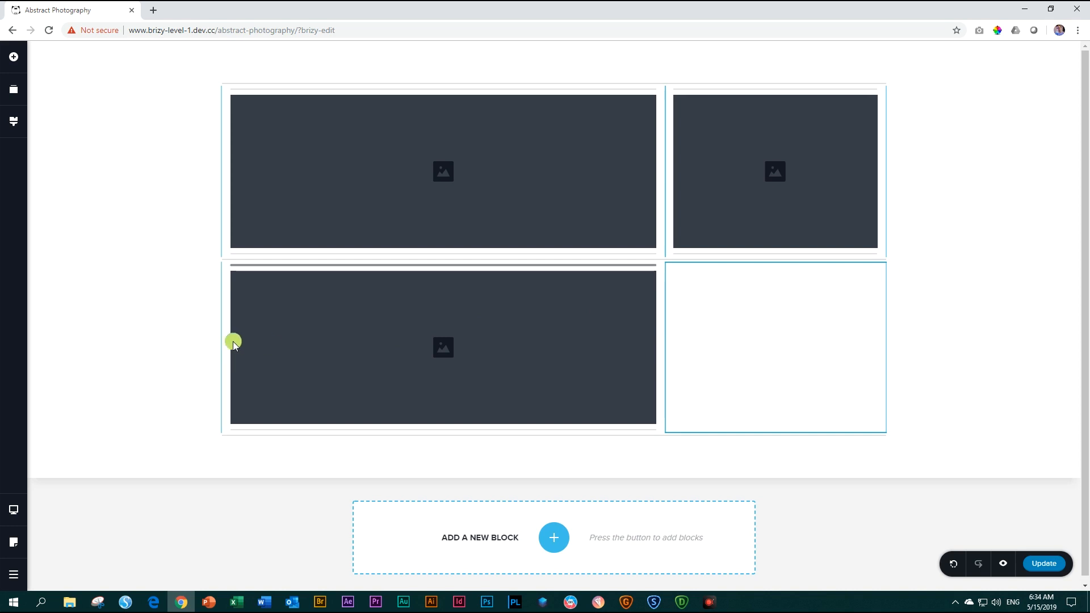
left_click_drag(233, 341, 224, 340)
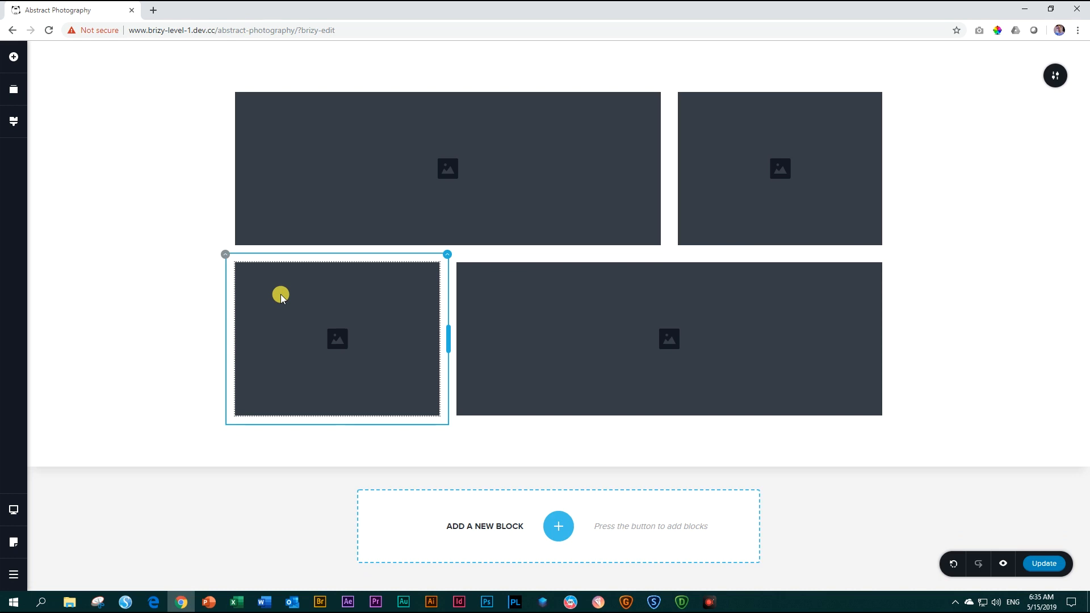
Fill the wide placeholder in the upper row with the Spiral circle Staircase photo from the media library.
left_click(441, 181)
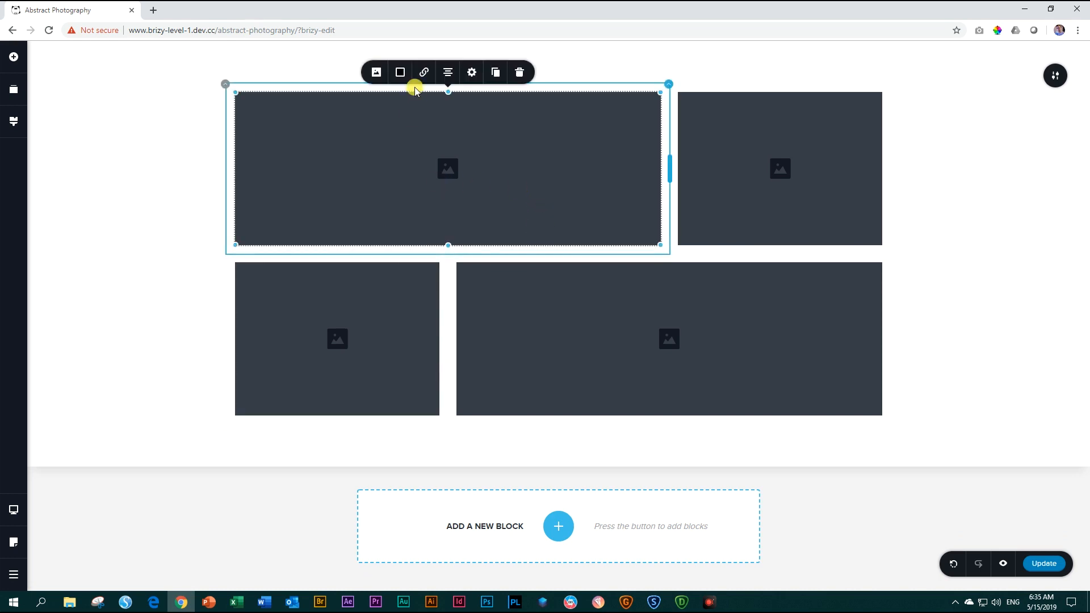
left_click(378, 73)
left_click(384, 115)
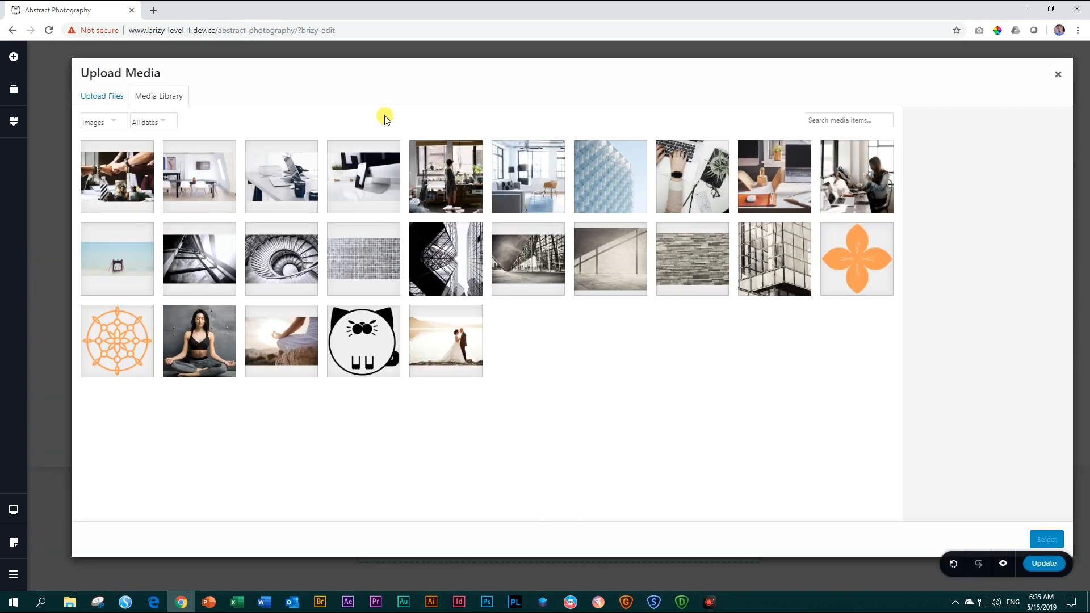
left_click(286, 268)
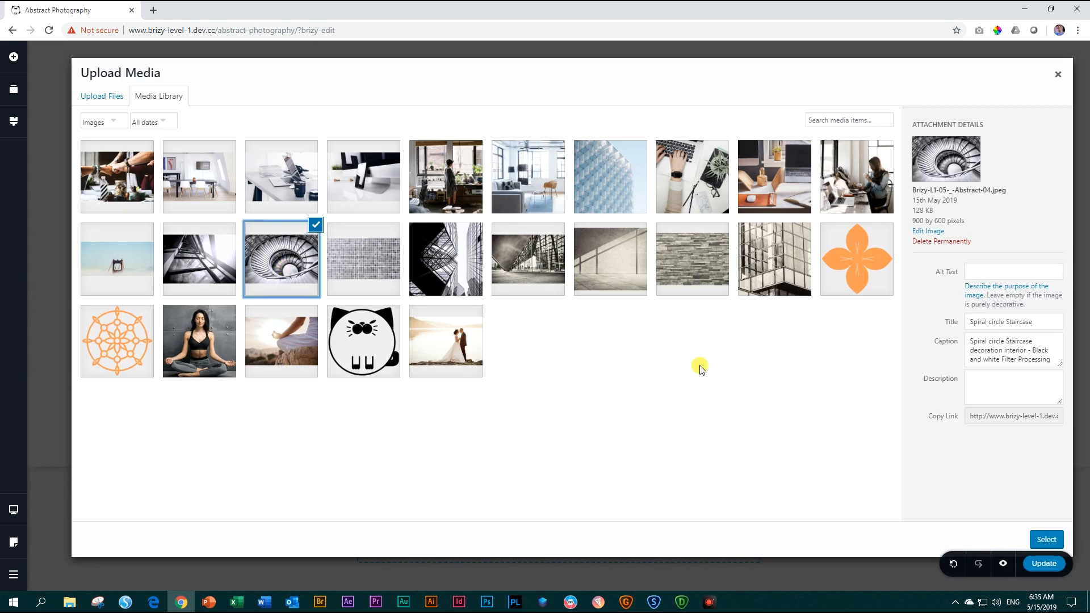
left_click(1044, 538)
Fill the narrow placeholder in the upper row with the low angle view of skyscrapers photo from the media library.
left_click(739, 151)
left_click(708, 72)
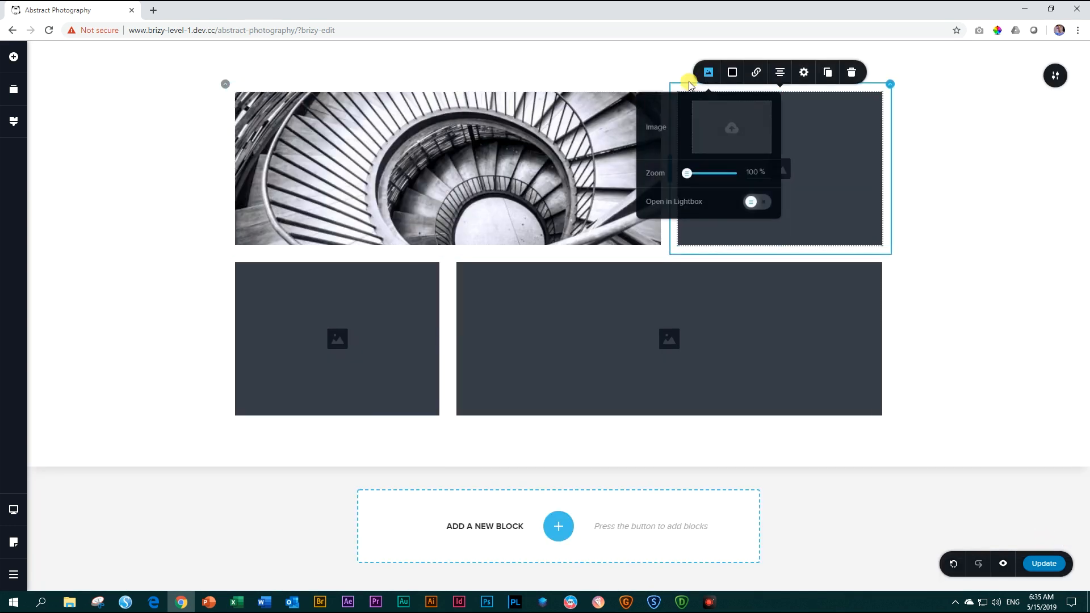
left_click(702, 129)
left_click(419, 257)
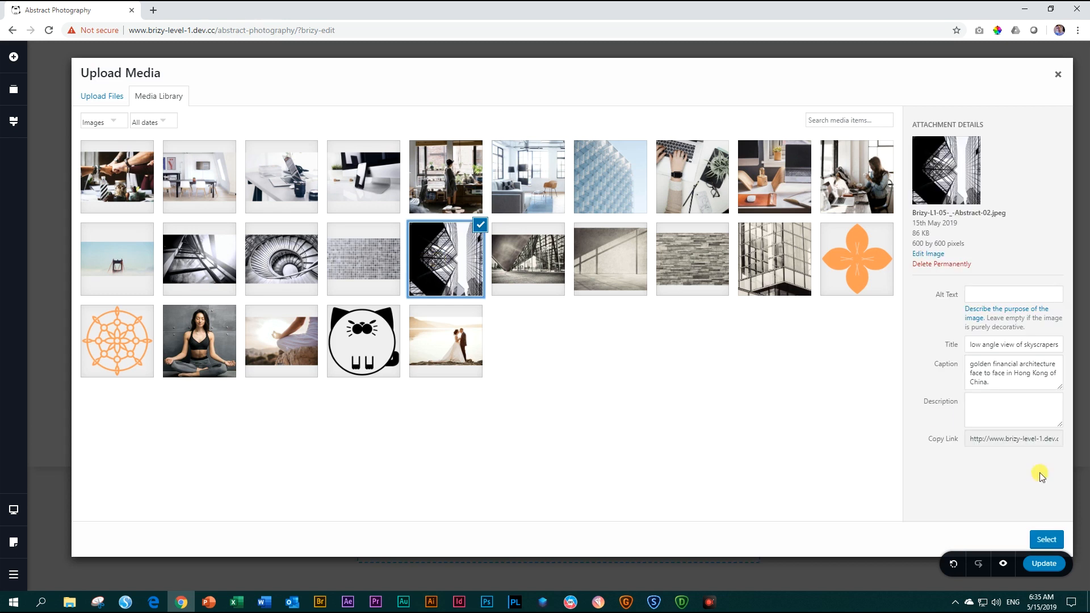
left_click(1046, 539)
Fill the narrow placeholder in the lower row with the grey mosaic tile photo from the media library.
left_click(372, 316)
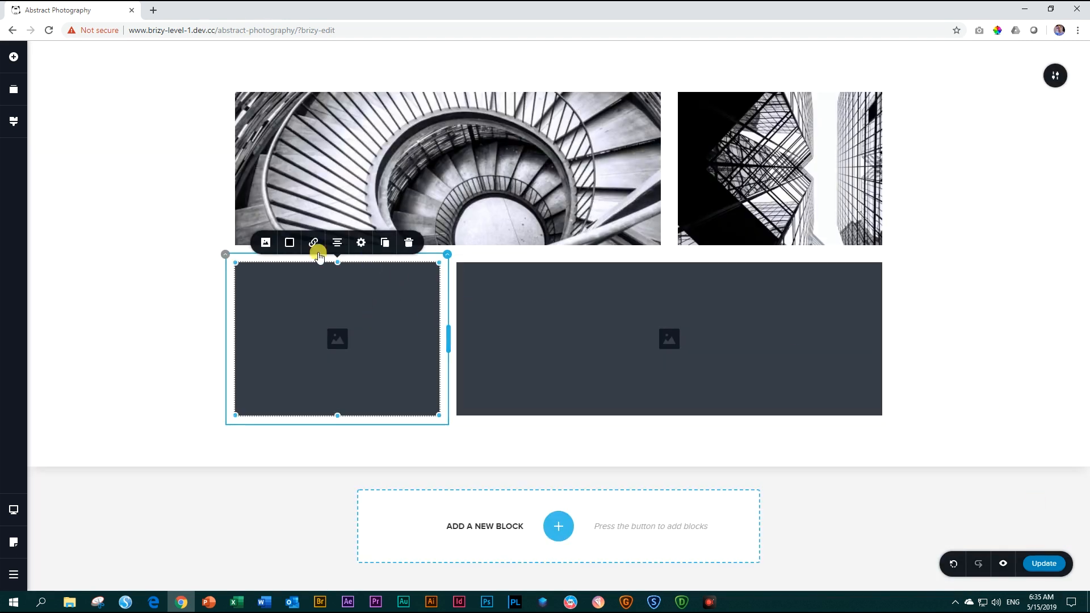
left_click(261, 245)
left_click(282, 126)
left_click(359, 254)
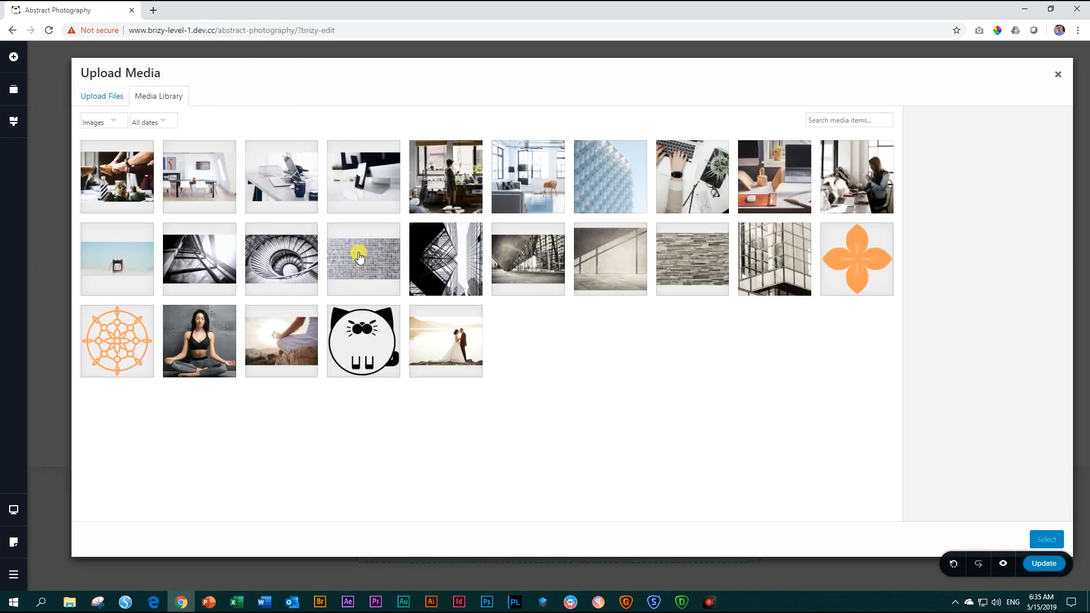
left_click(1046, 539)
Fill the wide placeholder in the lower row with the black-and-white glass and steel frame photo.
left_click(567, 292)
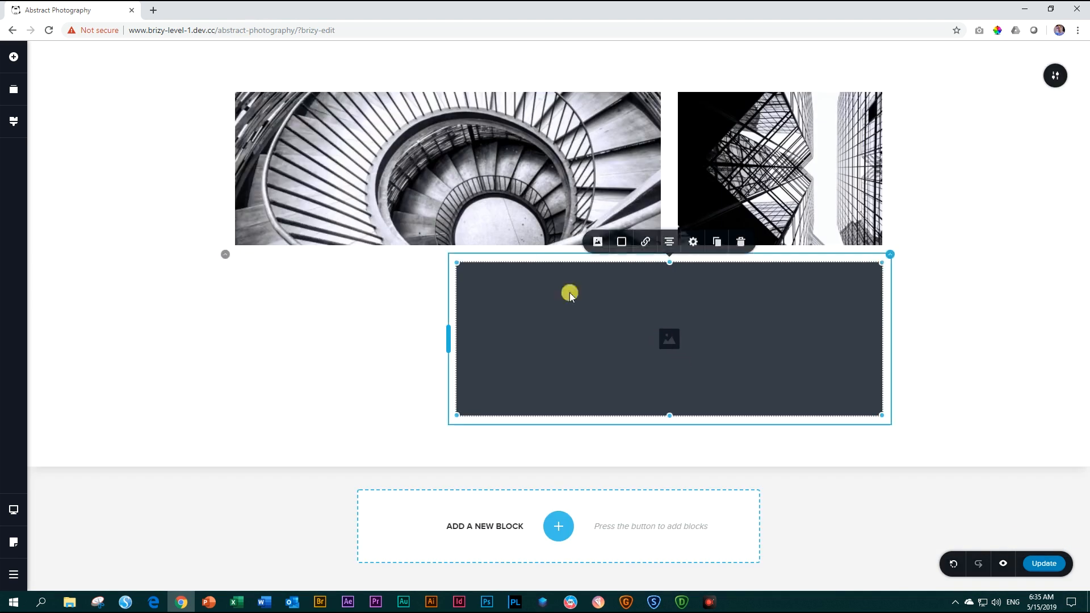
left_click(595, 243)
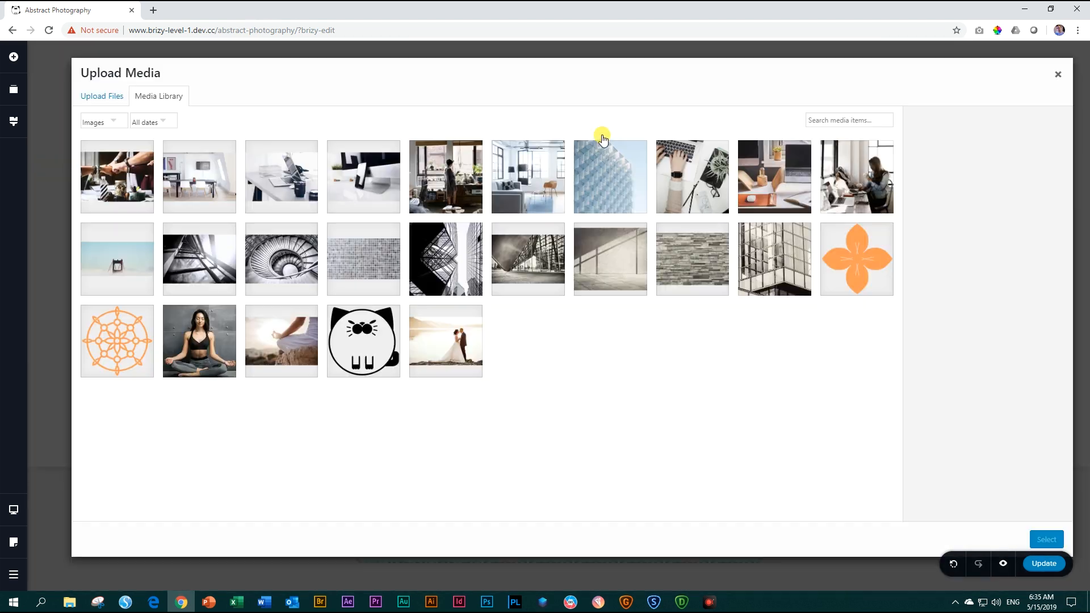
left_click(191, 229)
left_click(1047, 539)
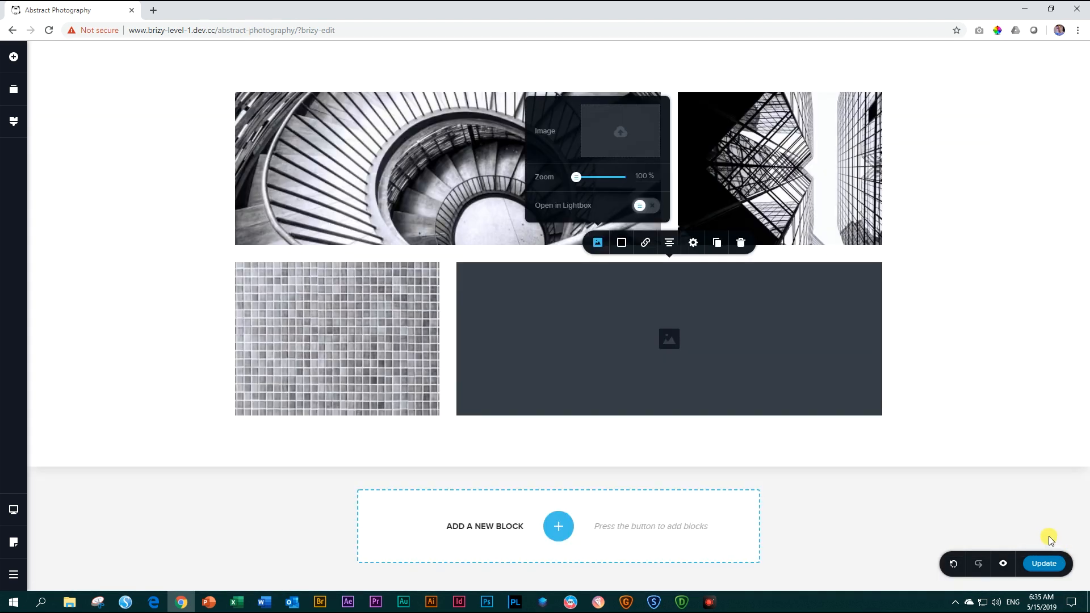
left_click(944, 386)
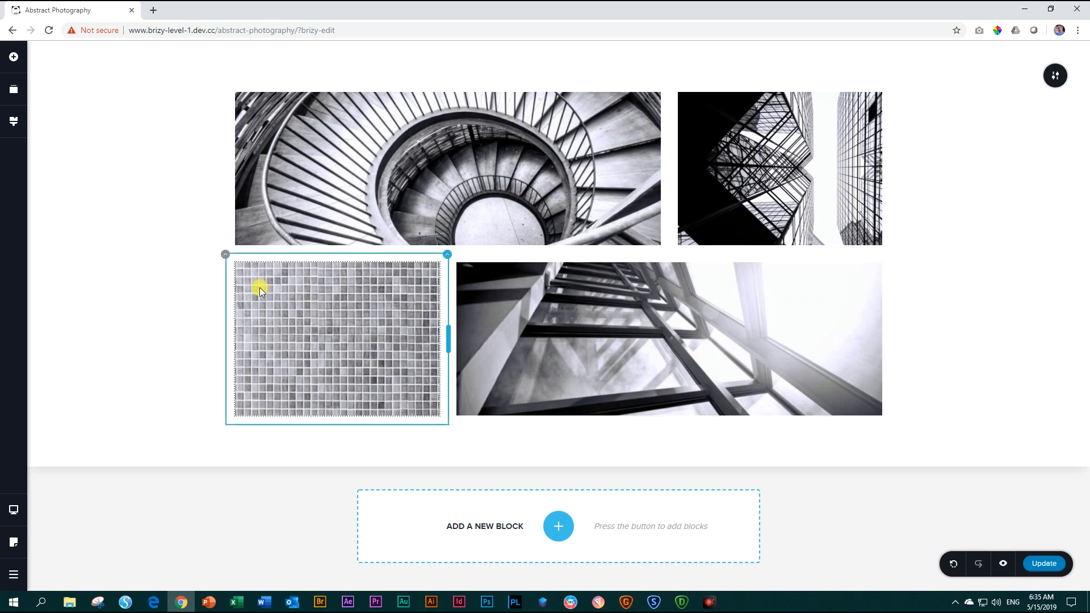
Duplicate the second row below itself and duplicate the mosaic tile column within the new row.
left_click(226, 256)
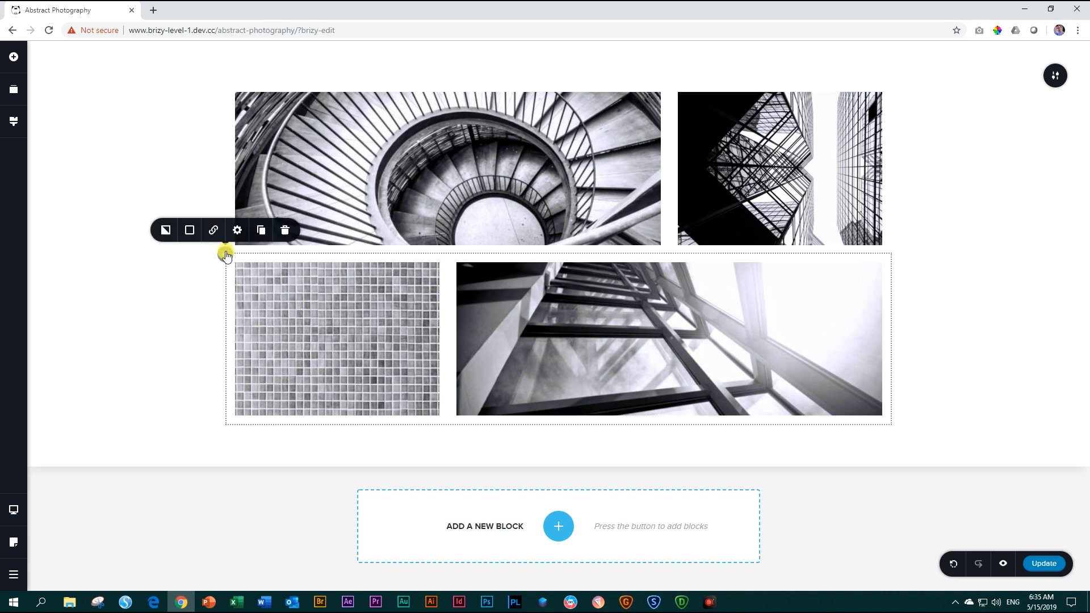
left_click(262, 230)
scroll(484, 389, "down", 3)
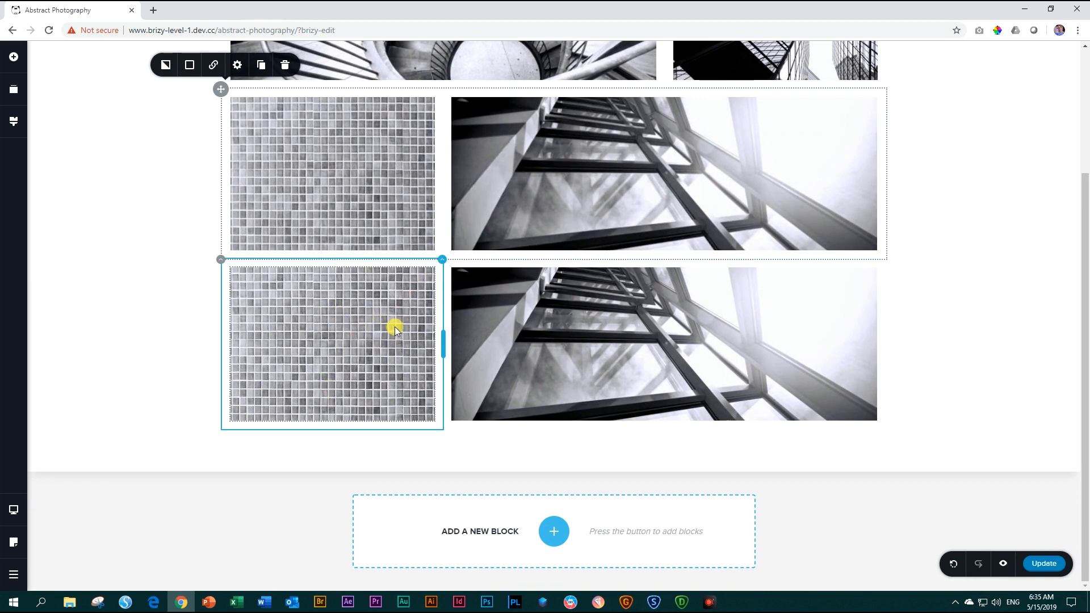
left_click(442, 259)
left_click(490, 235)
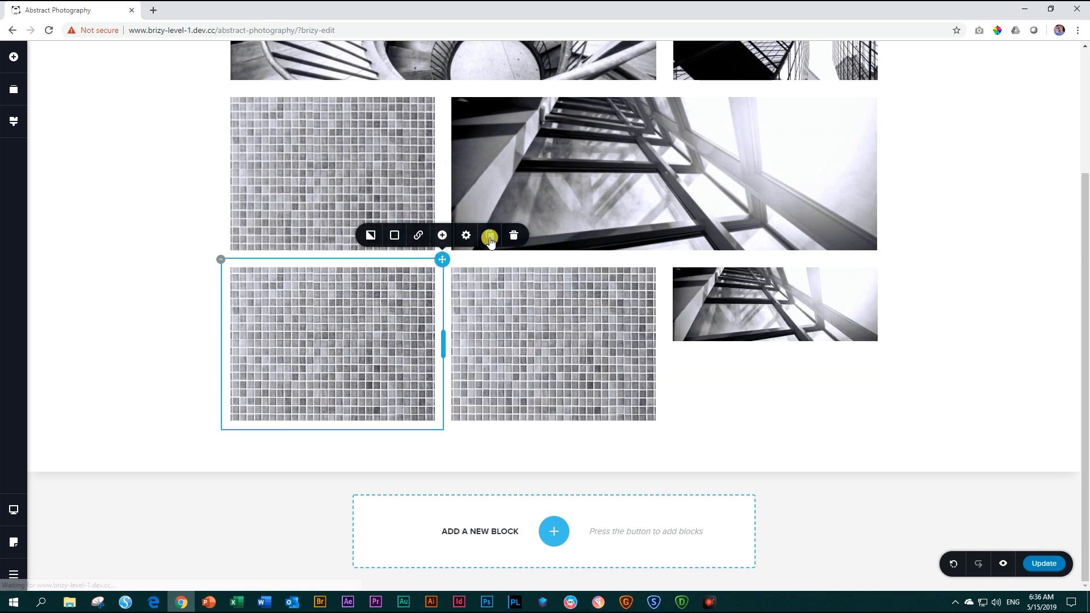
Stretch the glass and steel frame photo in the three-column row down to the height of the neighbouring mosaic photos.
left_click(750, 312)
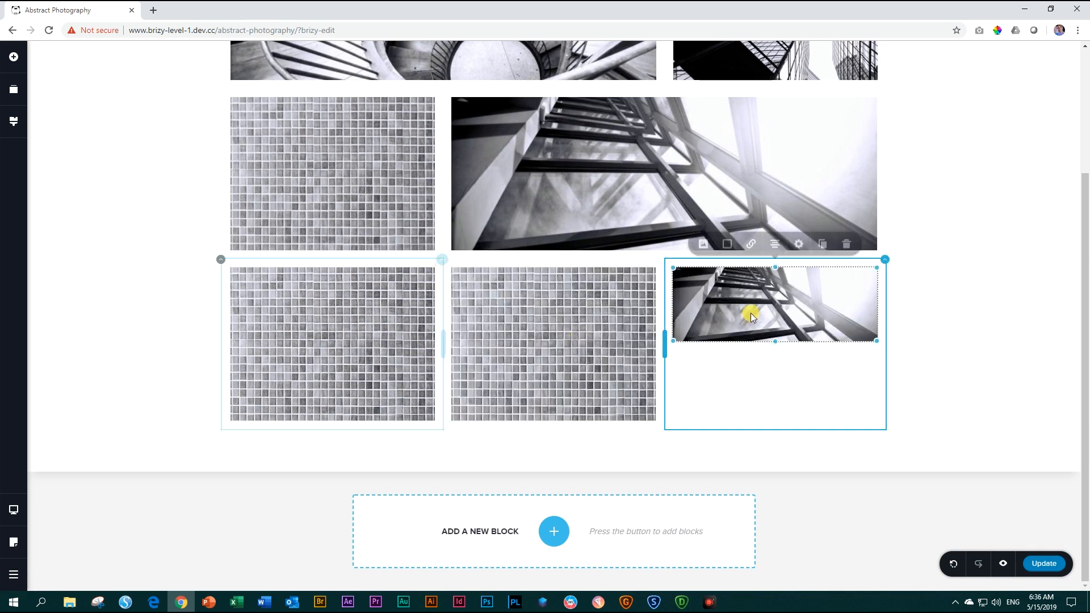
left_click_drag(774, 342, 766, 418)
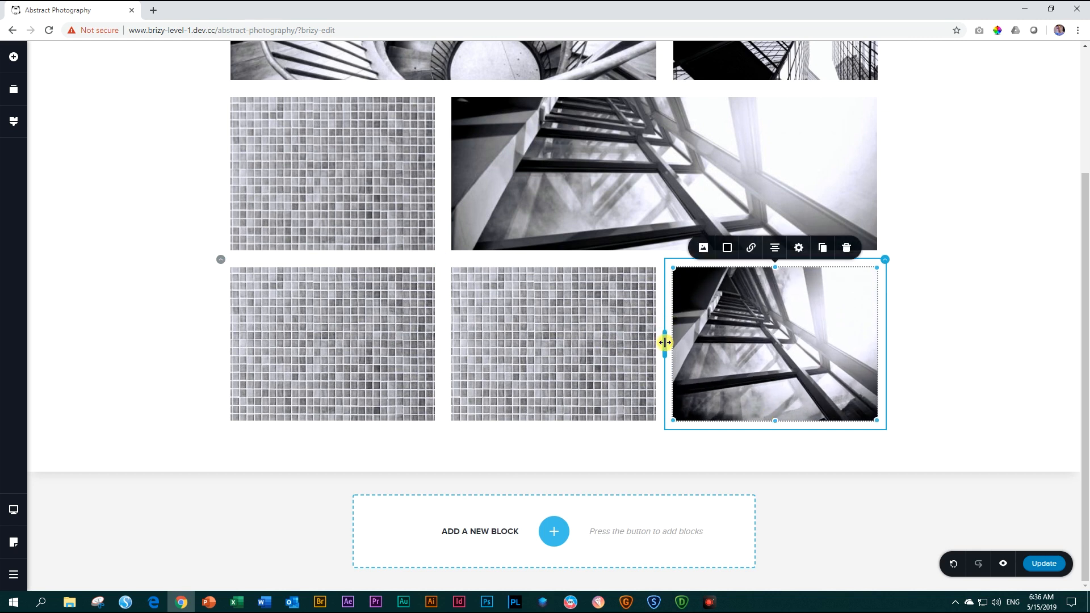
left_click_drag(664, 342, 664, 342)
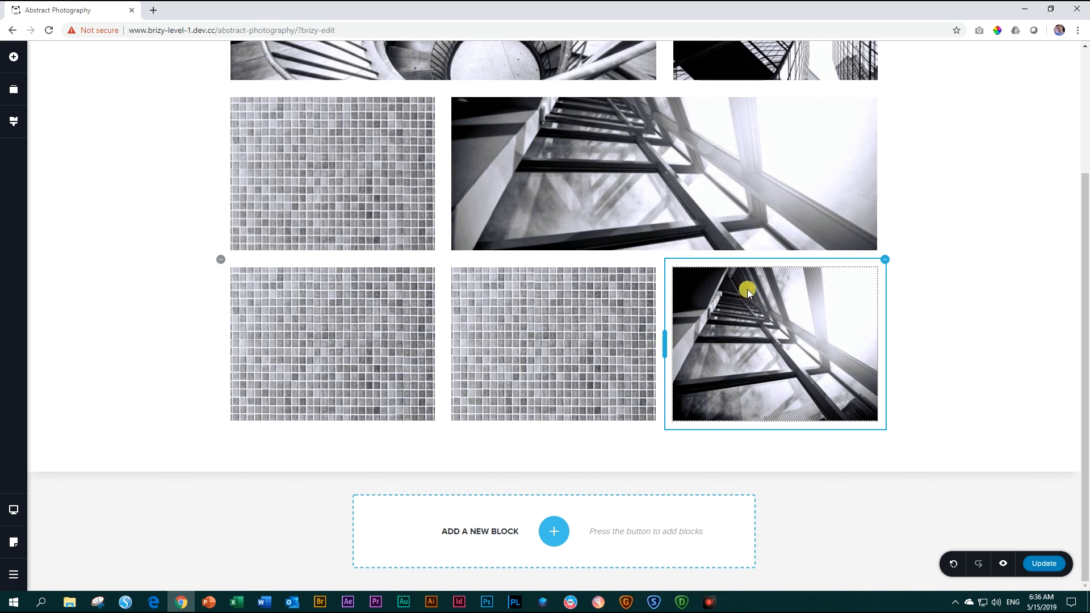
left_click(515, 360)
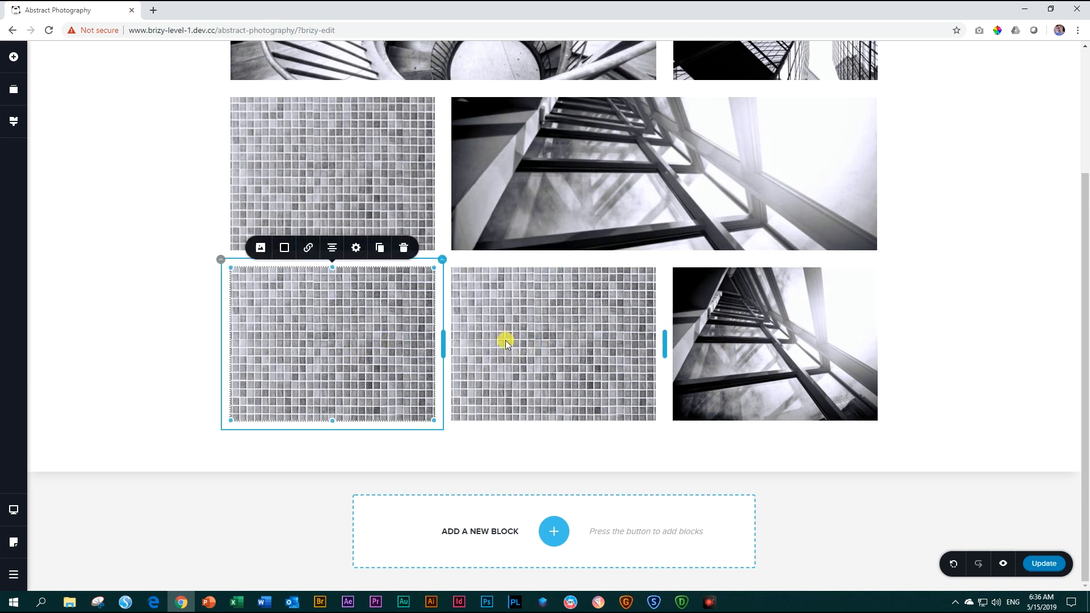
left_click(414, 352)
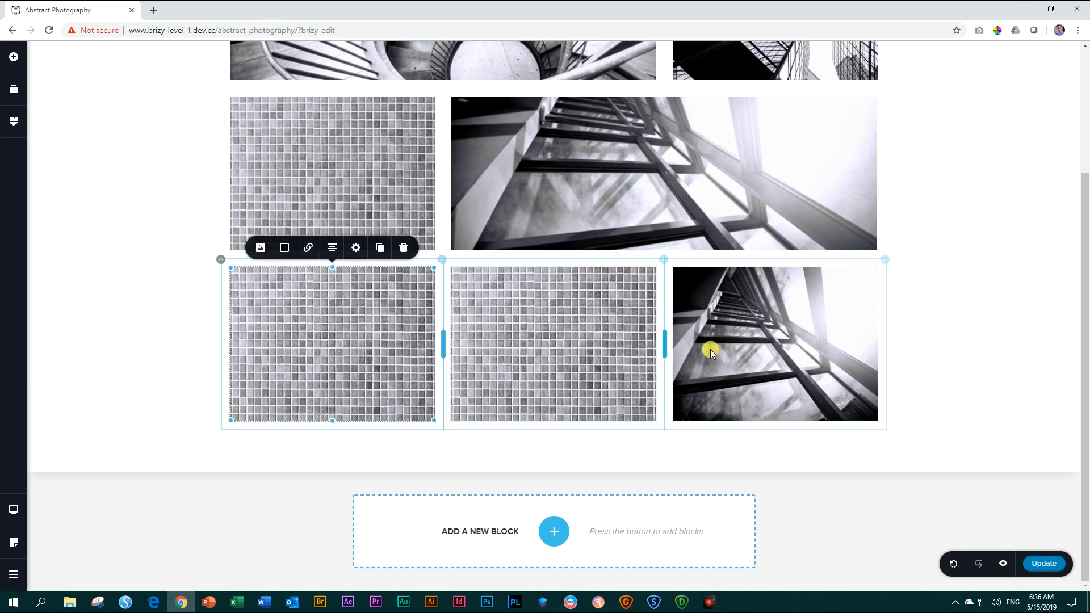
Set the width of the block holding the photo grid to Full.
scroll(746, 349, "up", 3)
scroll(761, 364, "down", 1)
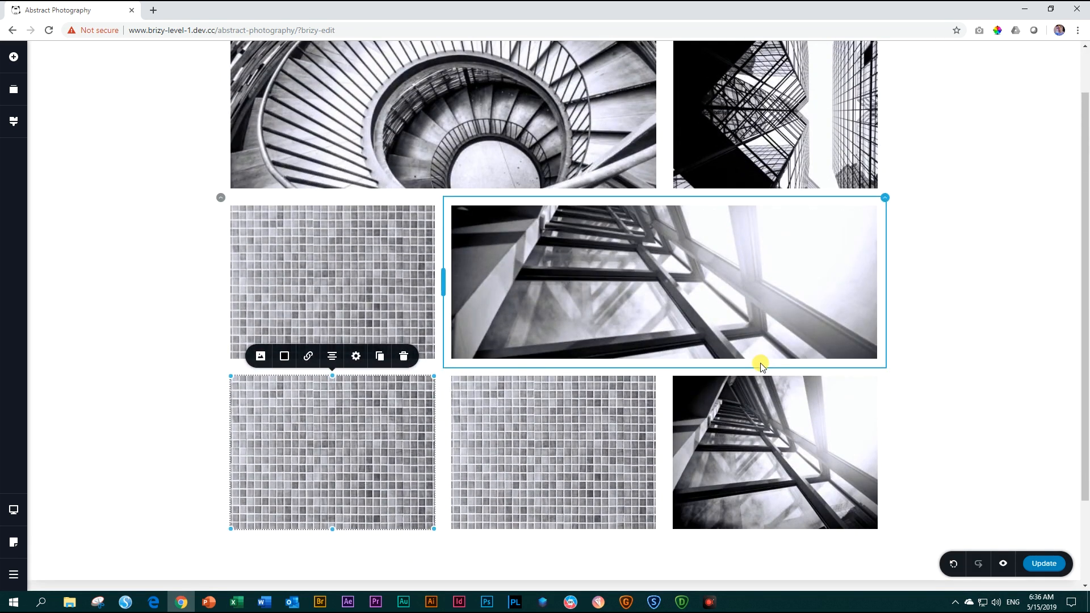
scroll(761, 363, "up", 1)
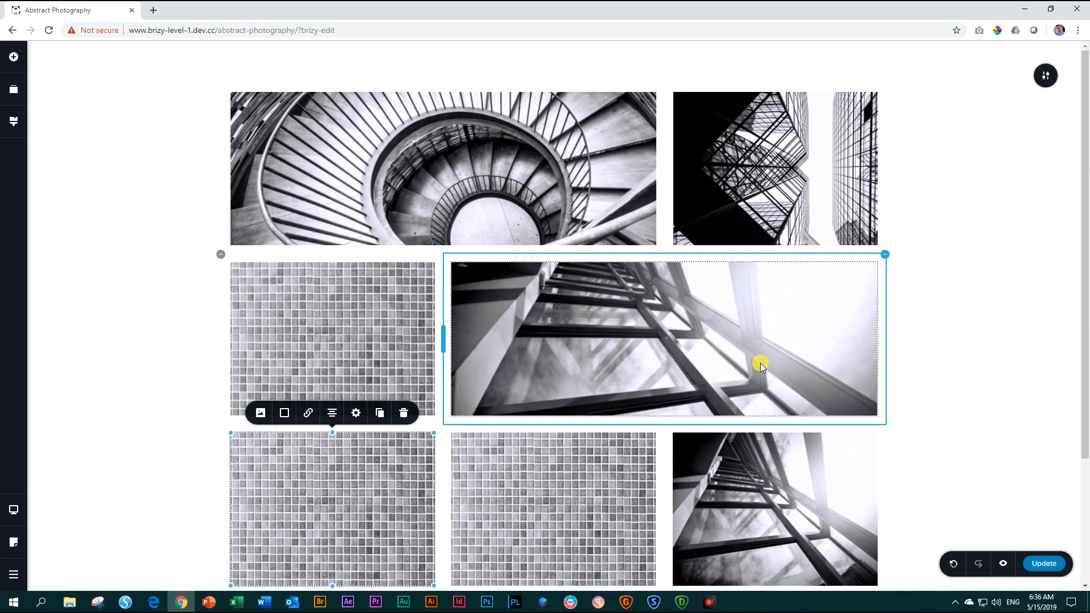
left_click(1047, 85)
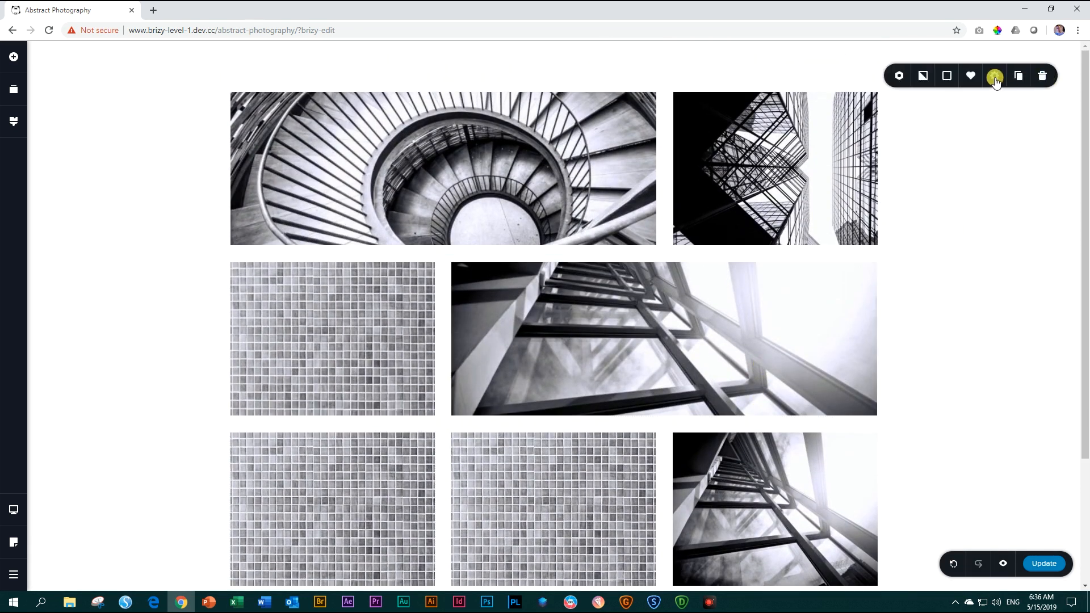
left_click(994, 79)
left_click(1016, 112)
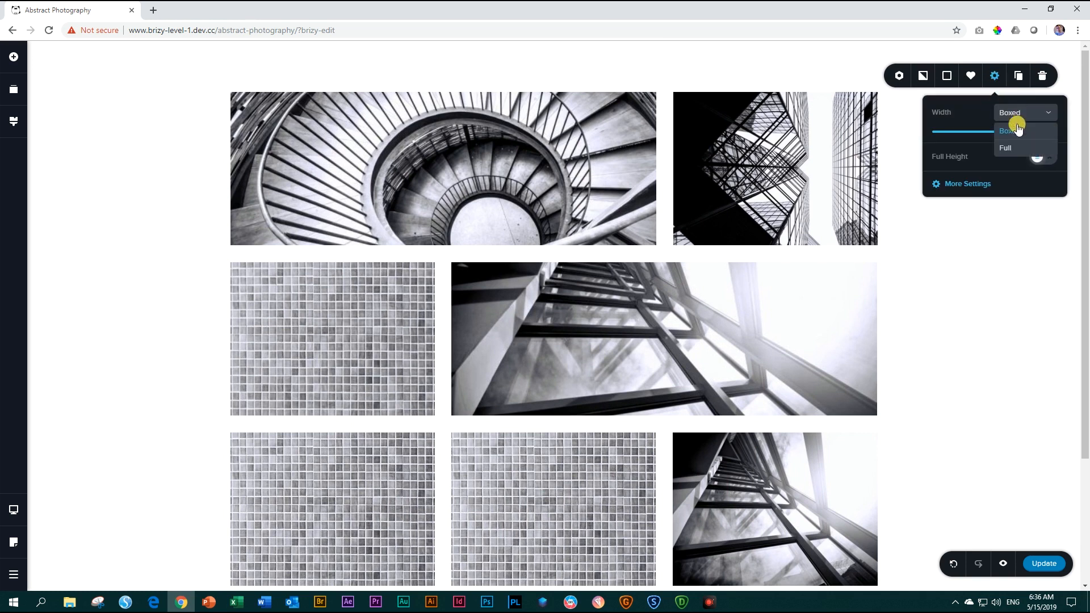
left_click(1011, 149)
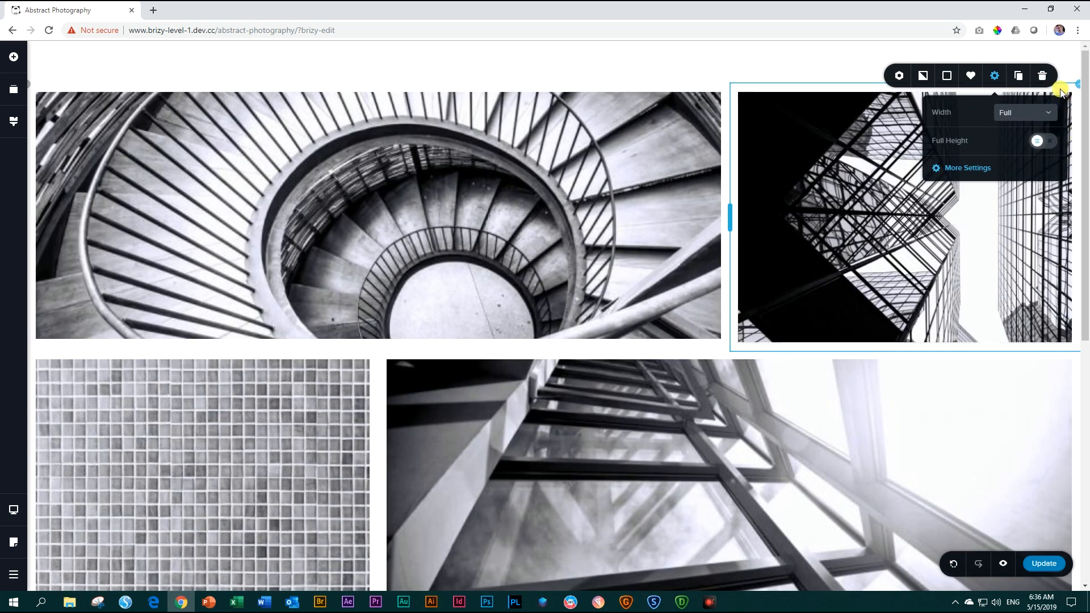
left_click(787, 70)
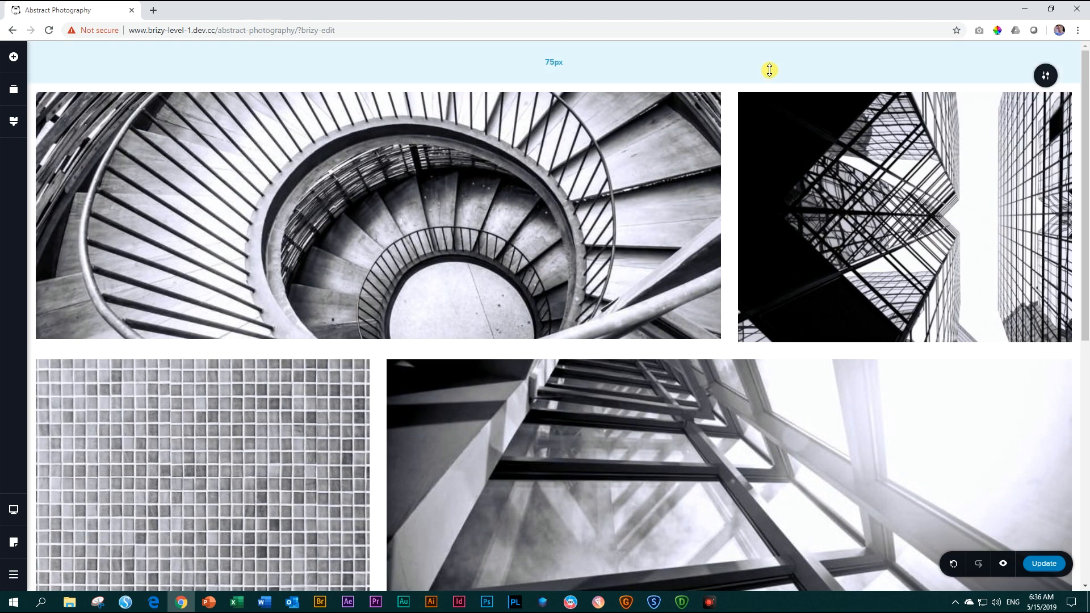
Switch the first row's padding to individual sides and set the right and left padding to 45 px each.
left_click(31, 86)
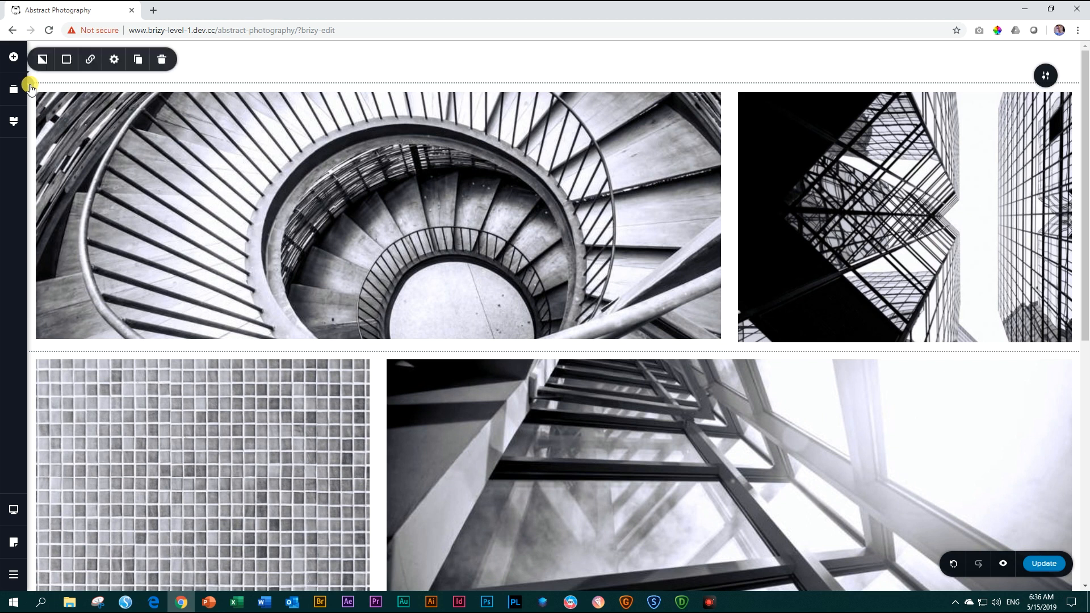
left_click(114, 65)
left_click(76, 148)
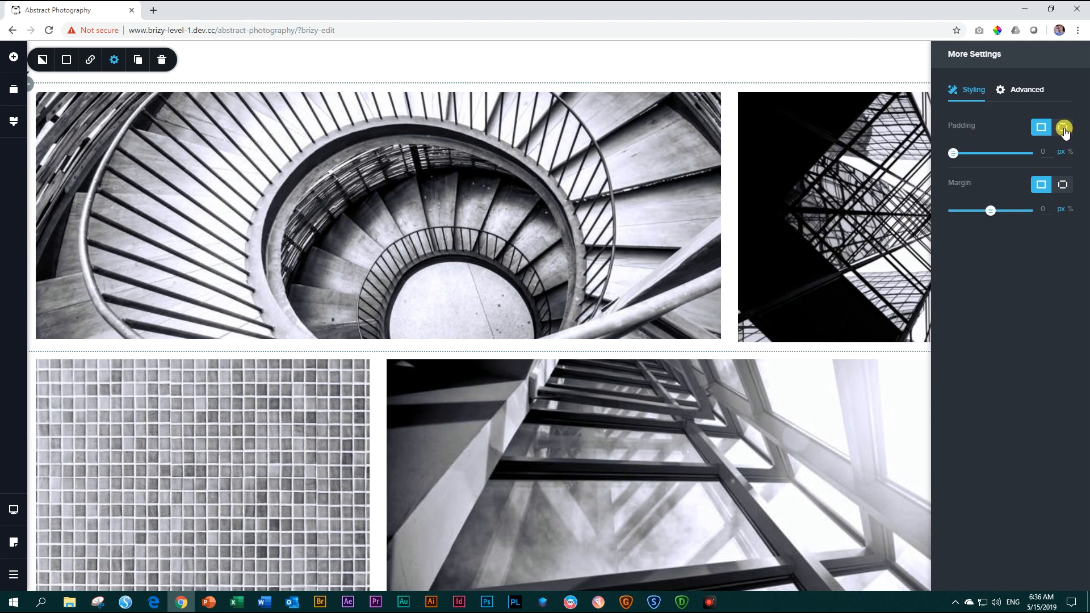
left_click(1064, 128)
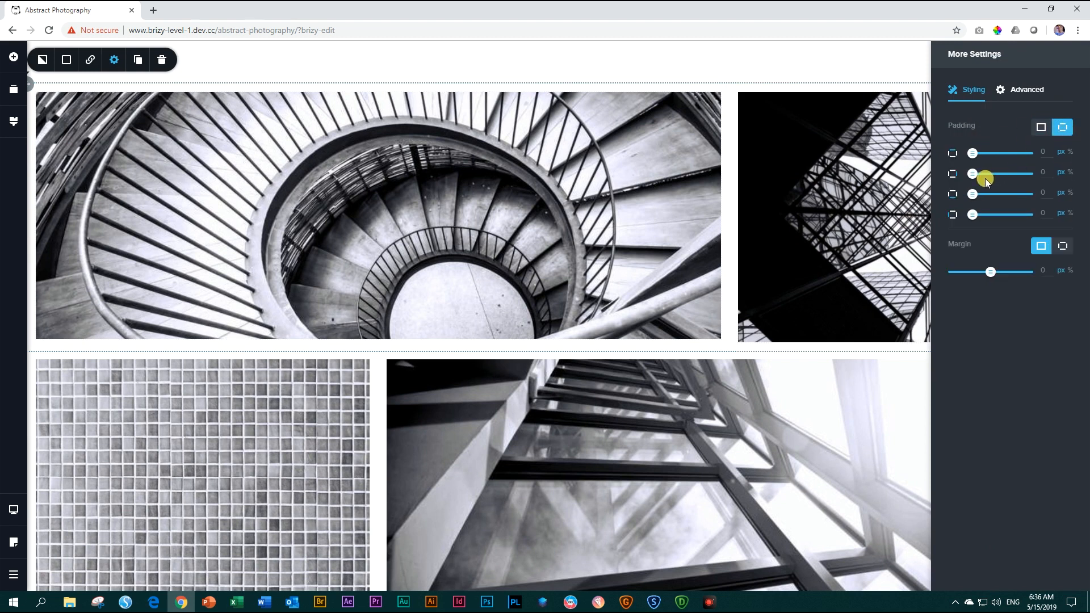
double_click(1044, 171)
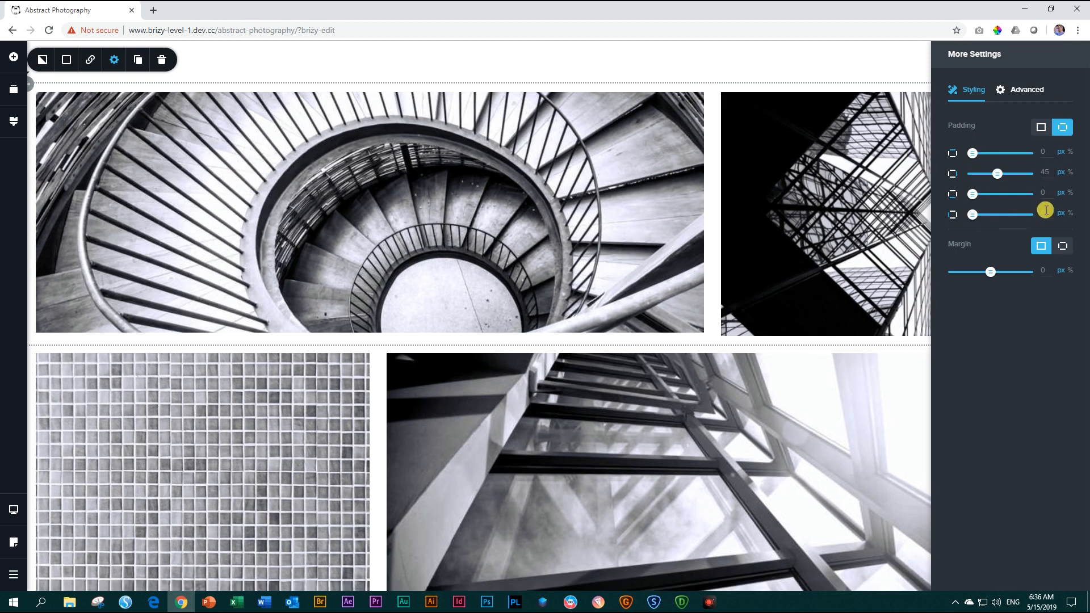
left_click_drag(1048, 212, 1034, 213)
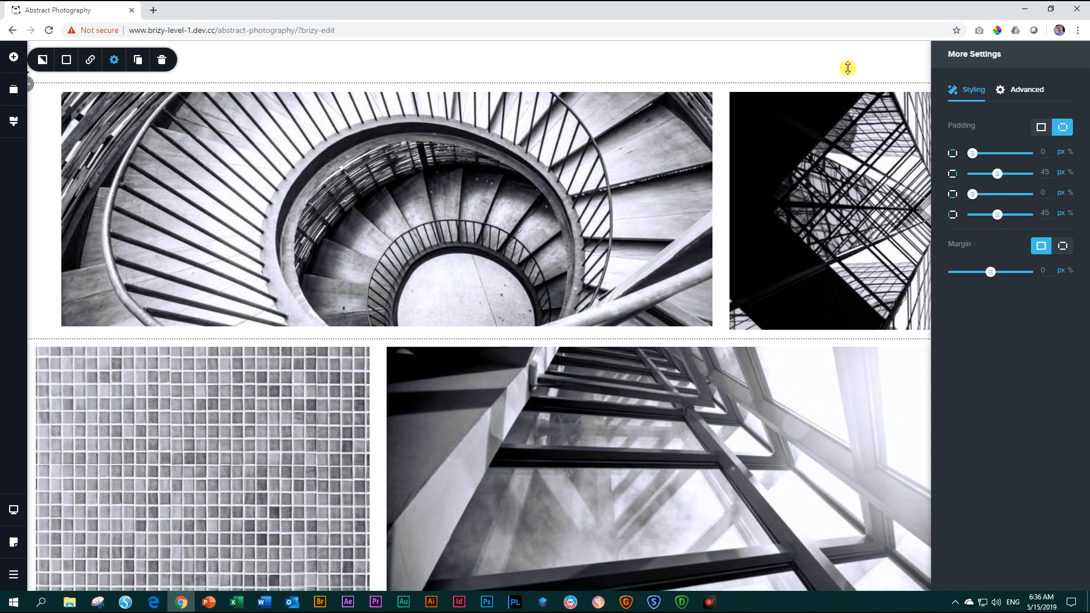
left_click(897, 58)
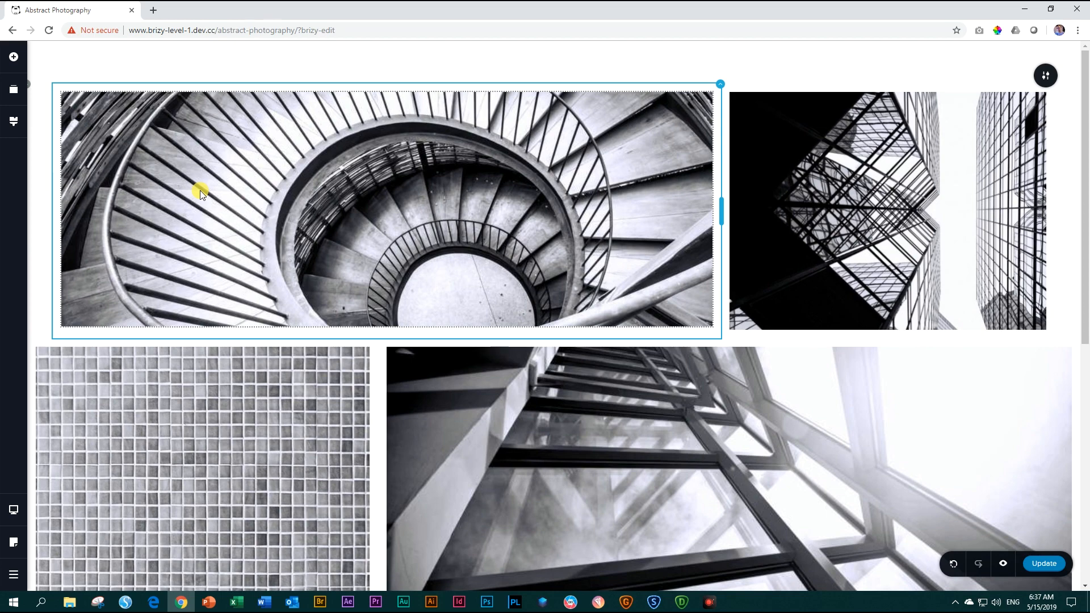
Copy the first row and paste its styles onto the second row.
scroll(315, 477, "down", 4)
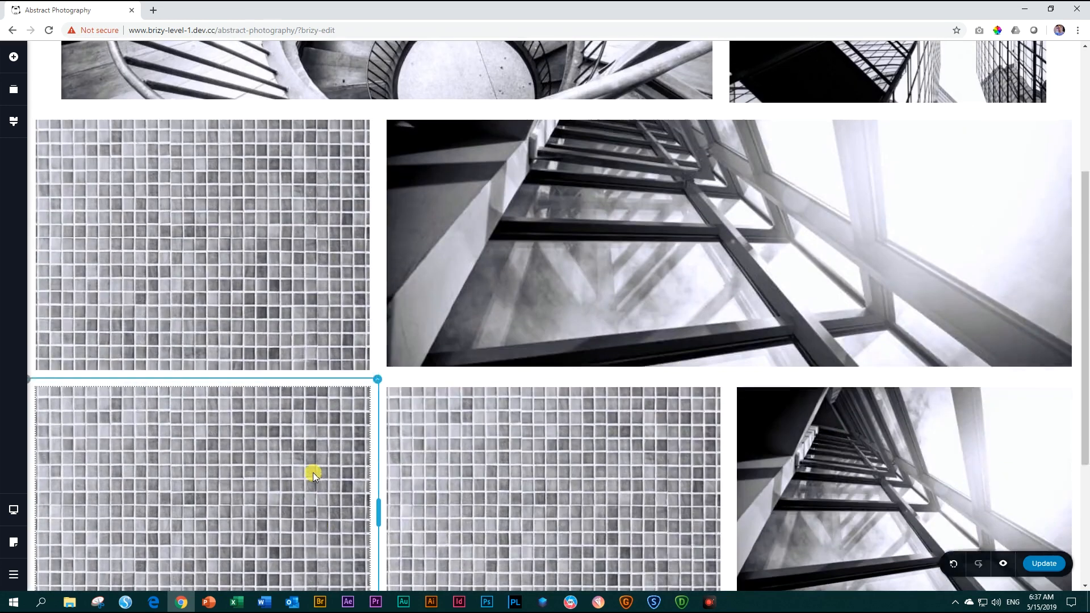
scroll(312, 469, "down", 2)
scroll(239, 424, "up", 3)
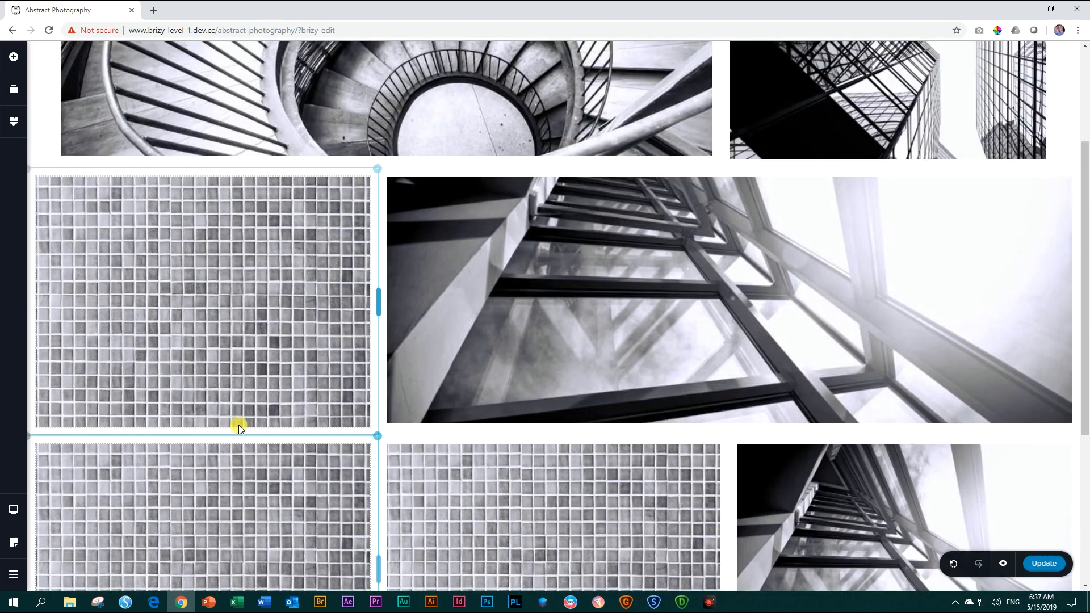
scroll(238, 425, "up", 3)
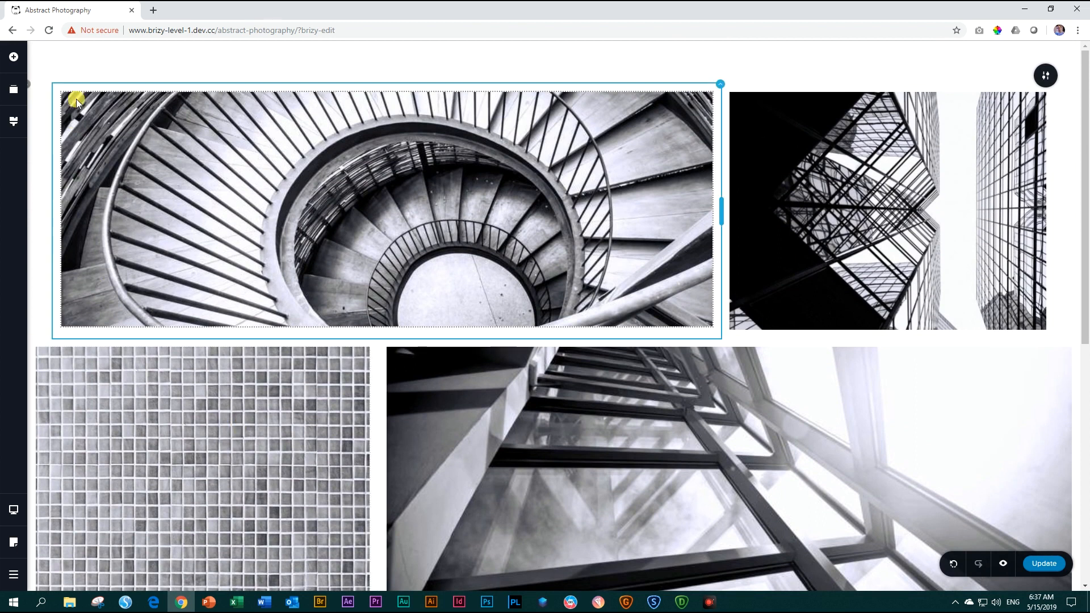
right_click(31, 90)
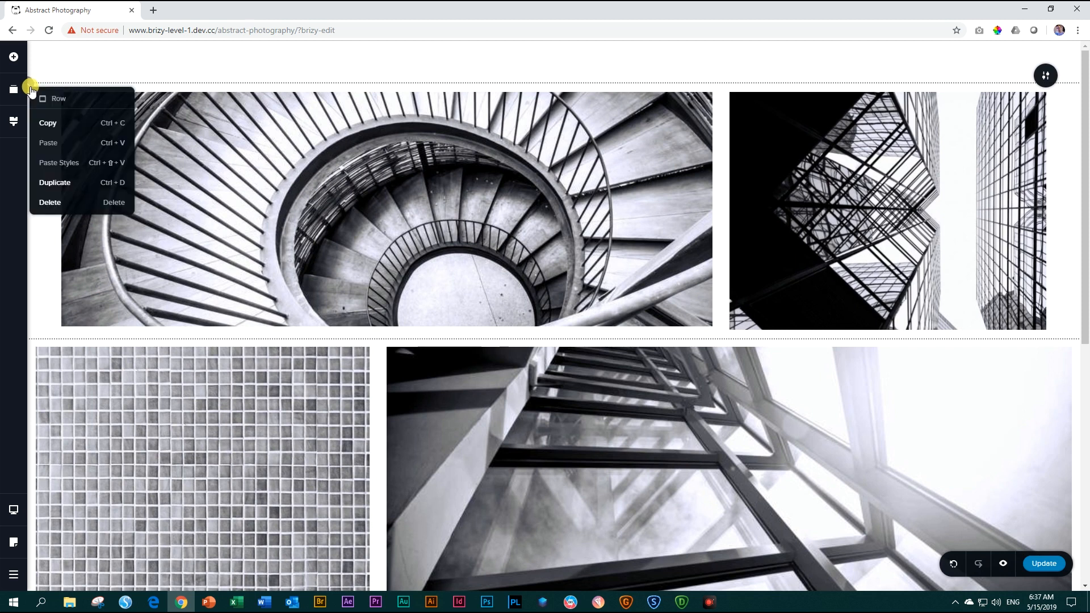
left_click(47, 123)
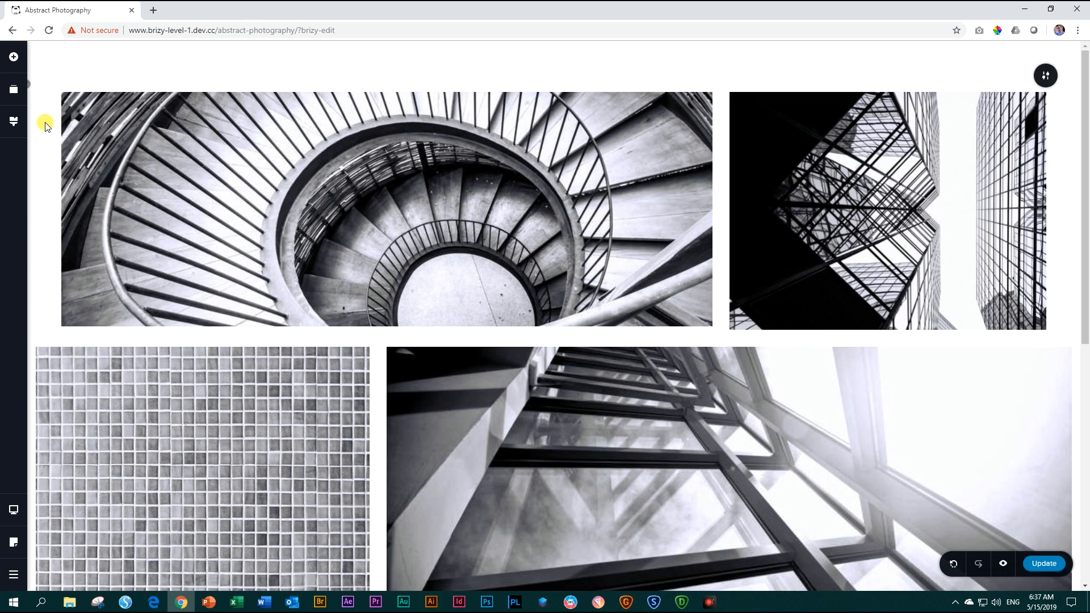
scroll(50, 142, "down", 1)
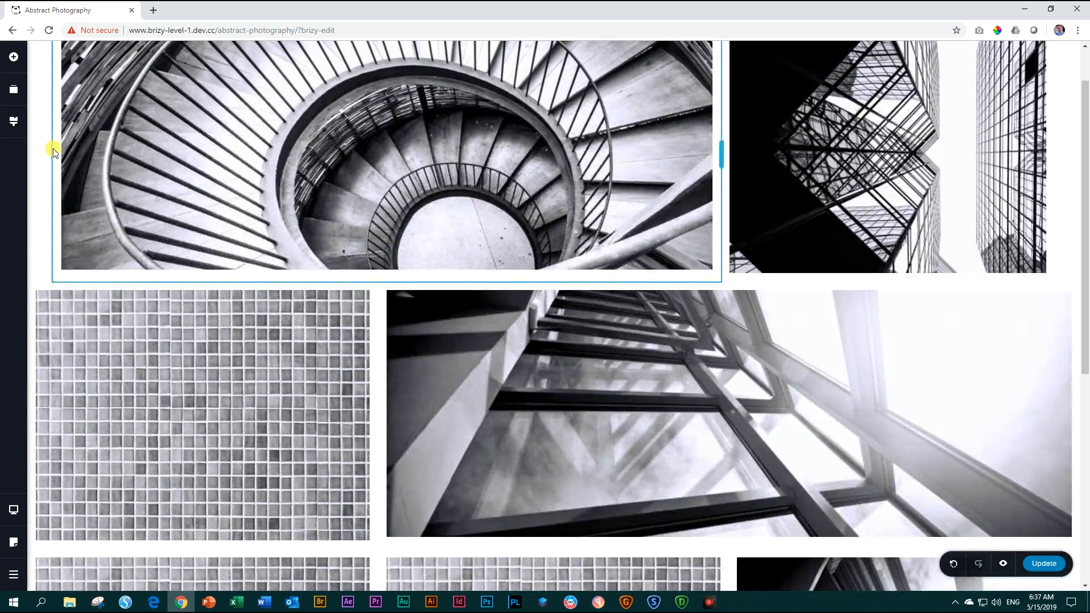
right_click(31, 287)
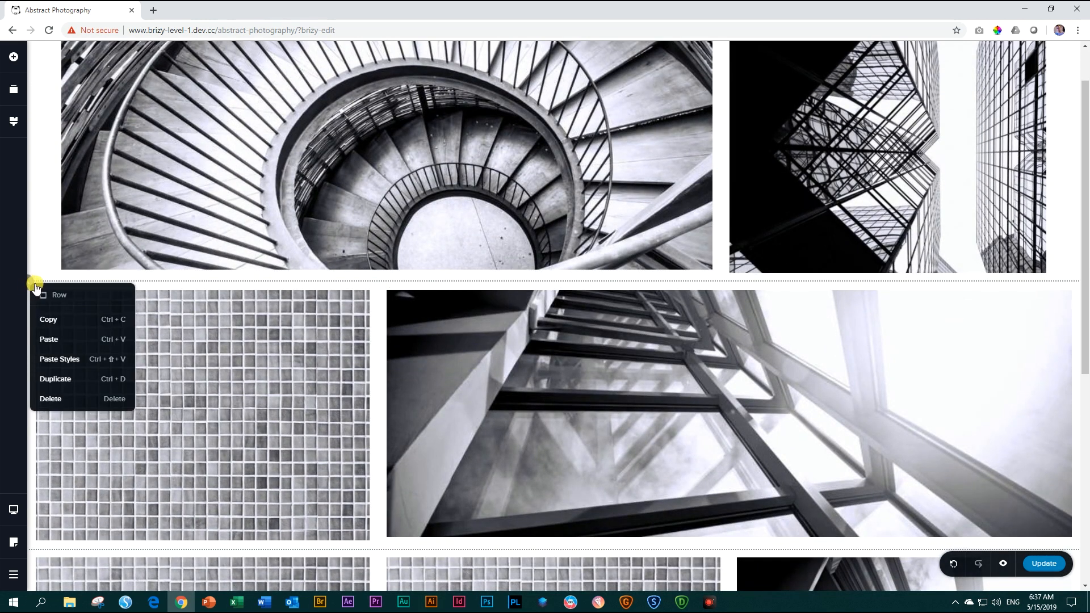
left_click(52, 361)
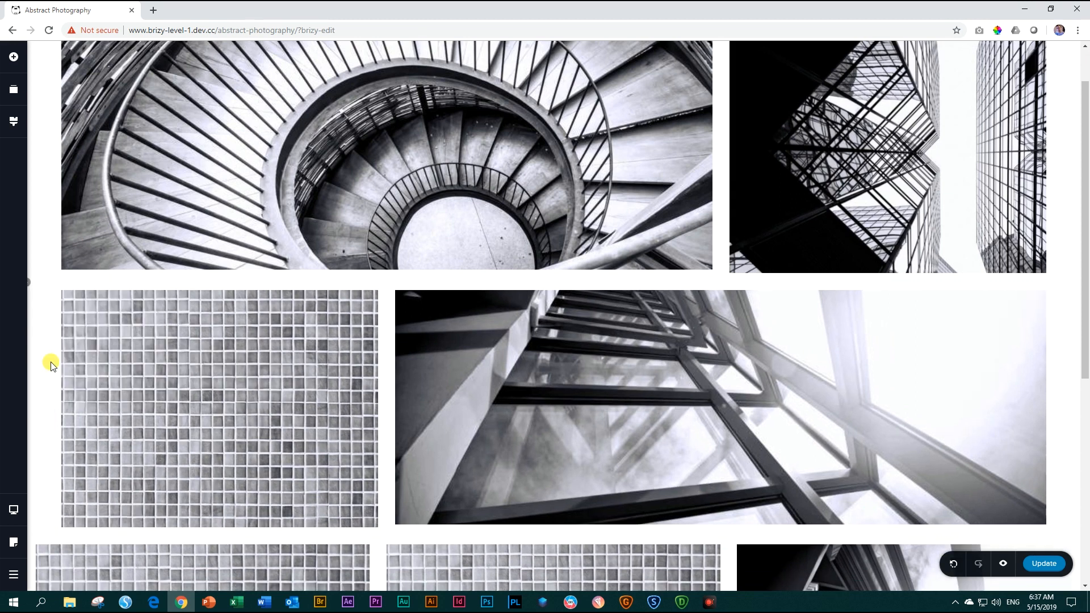
Paste the copied row styles onto the three-column third row.
scroll(54, 363, "up", 1)
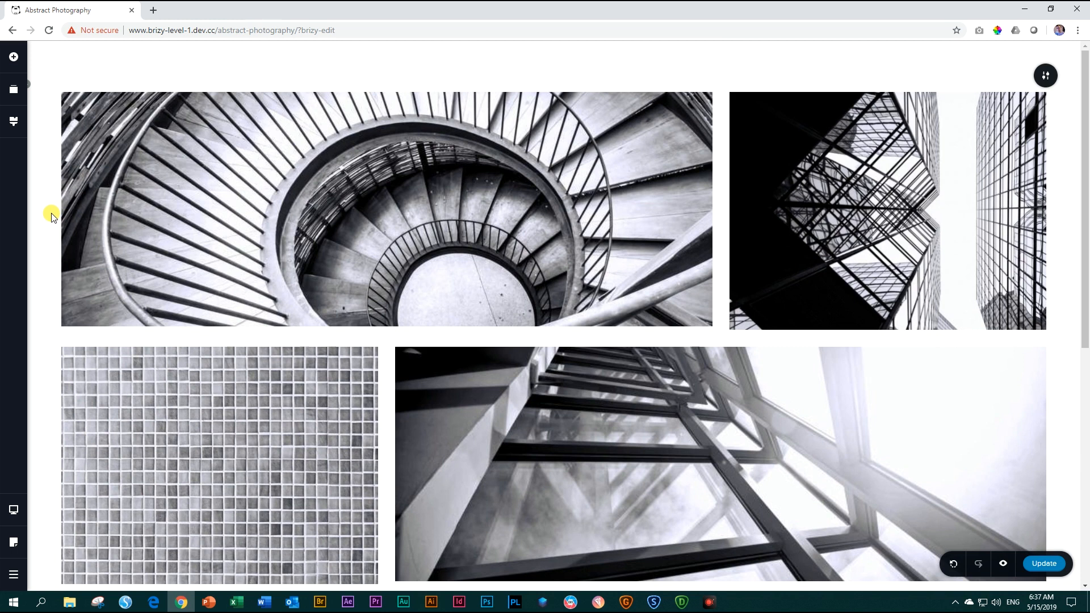
scroll(73, 415, "down", 2)
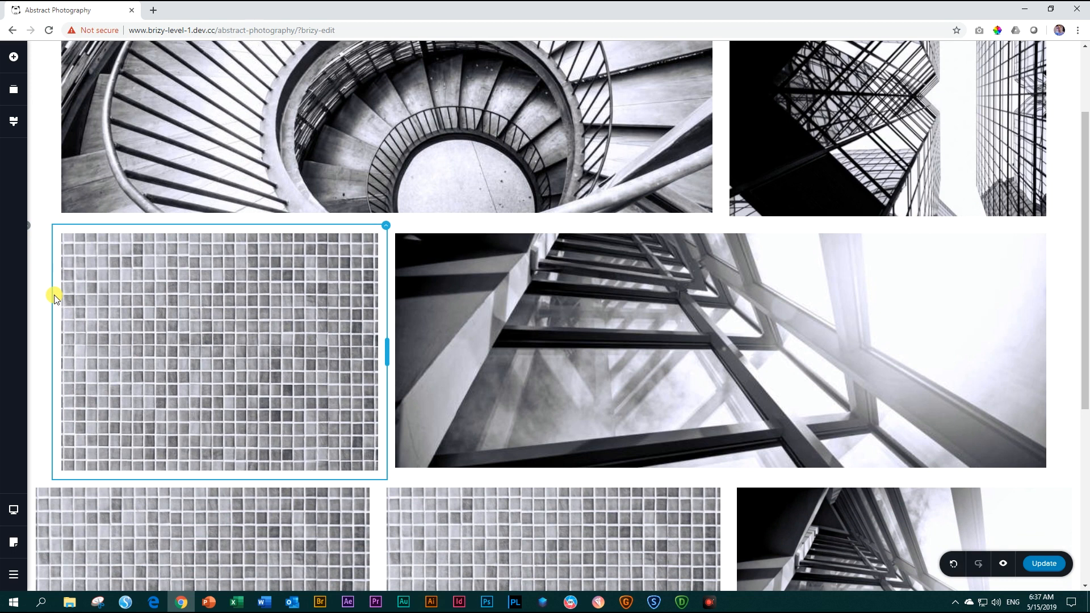
scroll(55, 300, "up", 2)
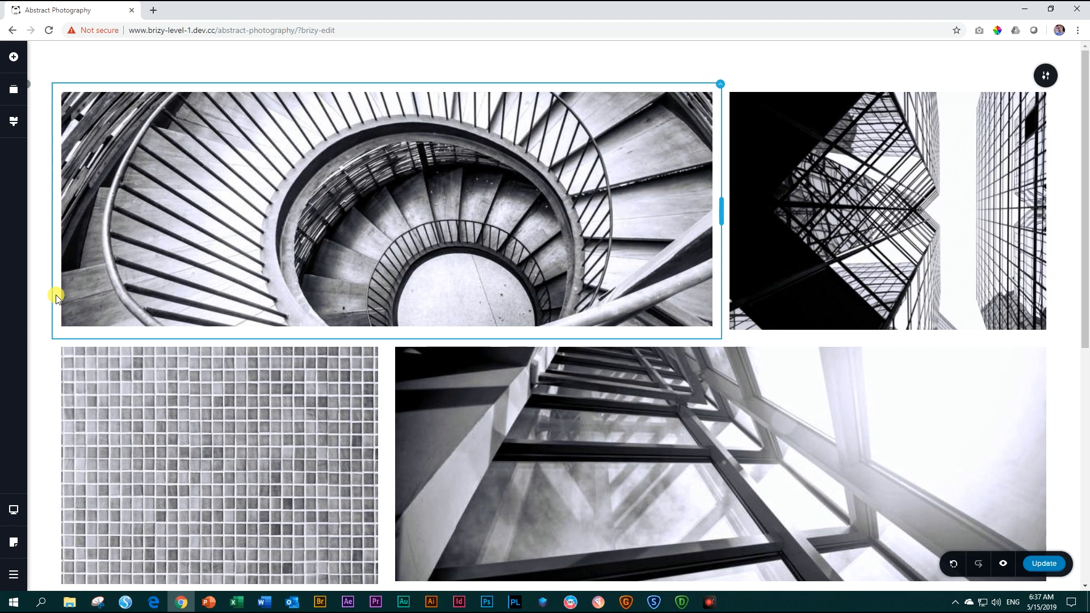
scroll(55, 298, "down", 3)
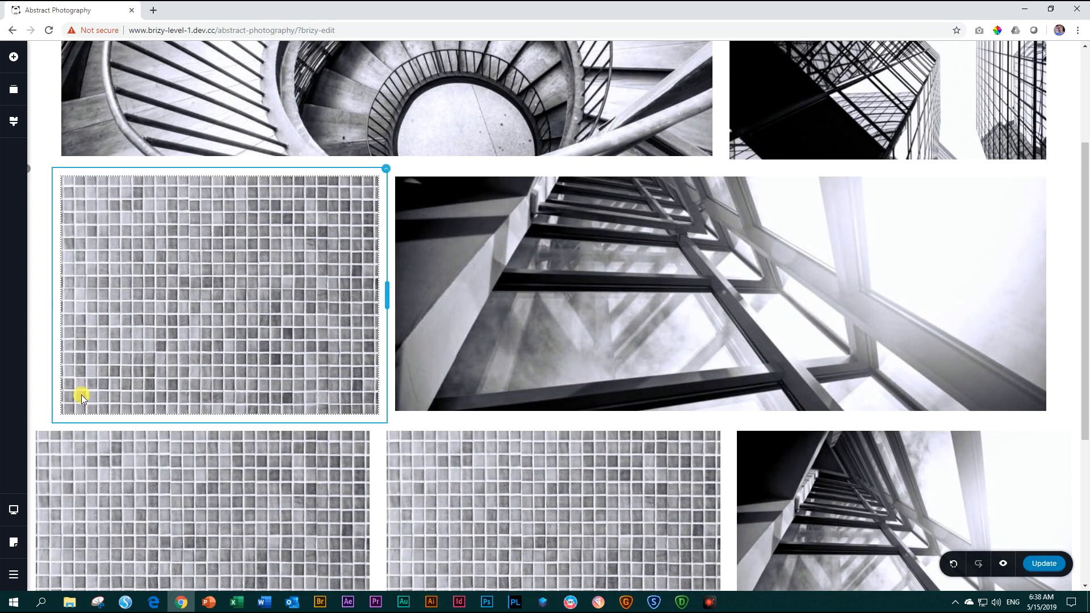
scroll(80, 394, "down", 2)
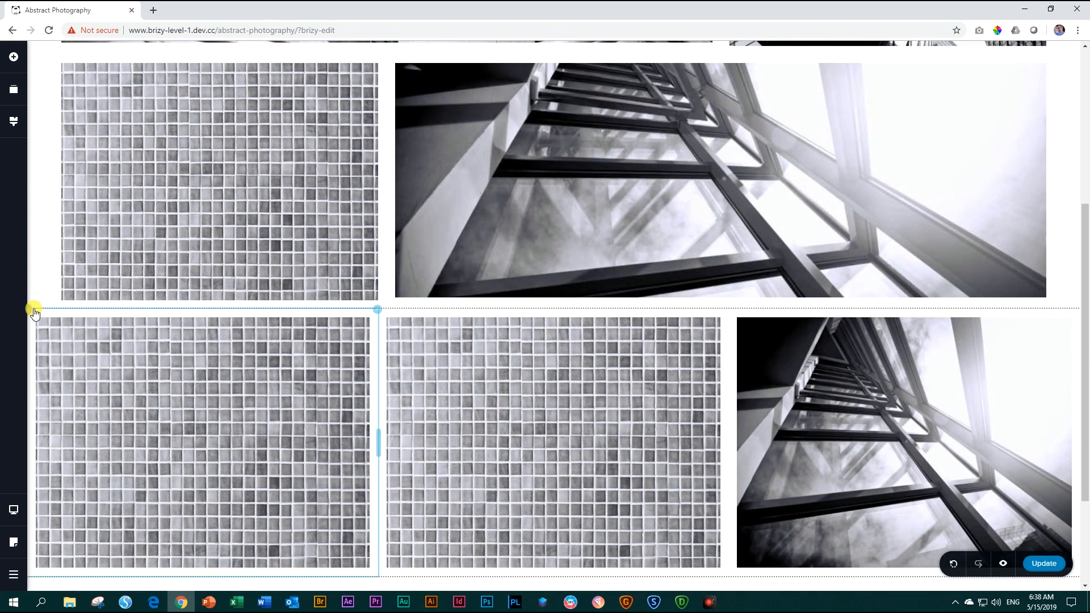
right_click(31, 310)
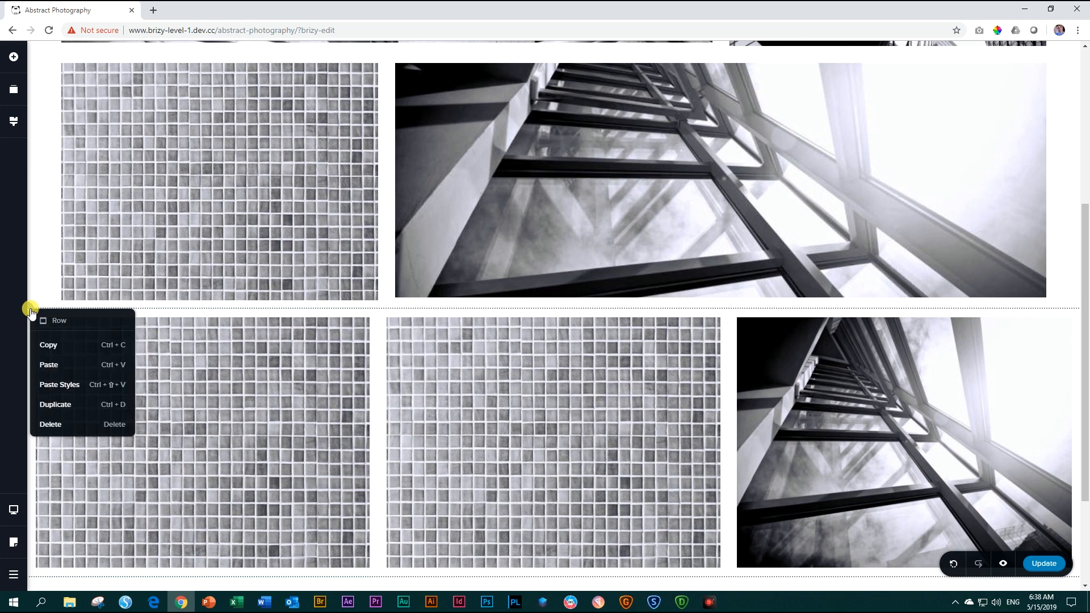
left_click(56, 384)
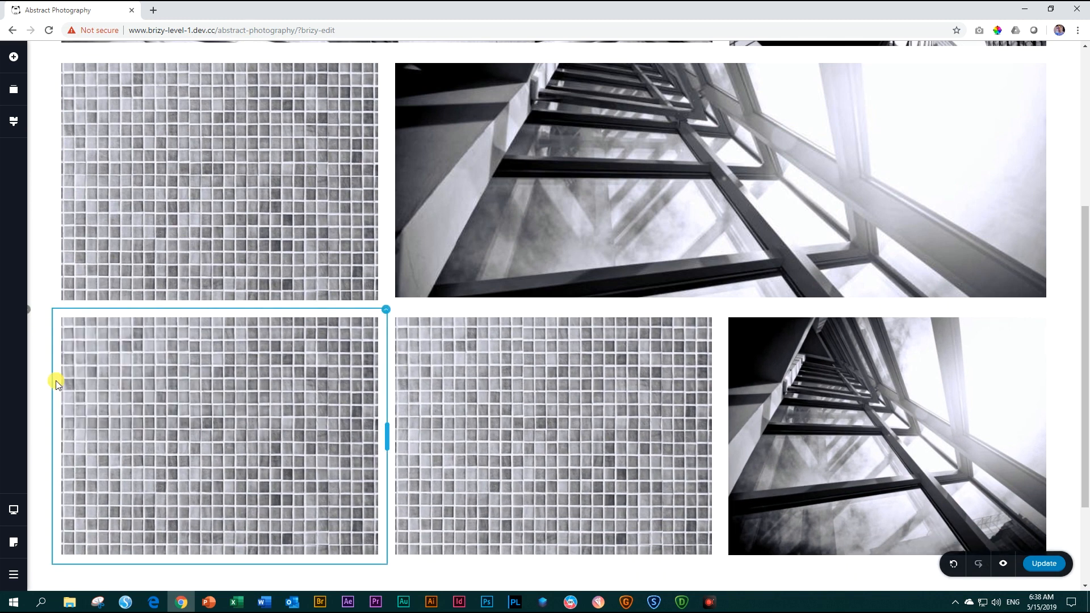
Increase the first row's right and left padding to 60 px each.
scroll(108, 386, "down", 3)
scroll(107, 386, "up", 7)
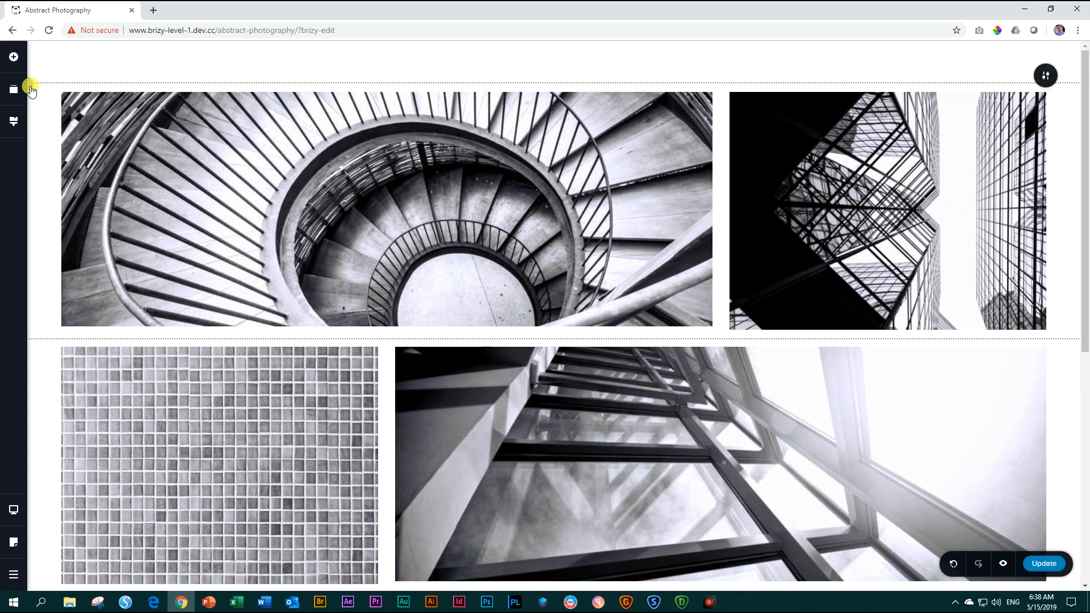
left_click(31, 91)
left_click(114, 59)
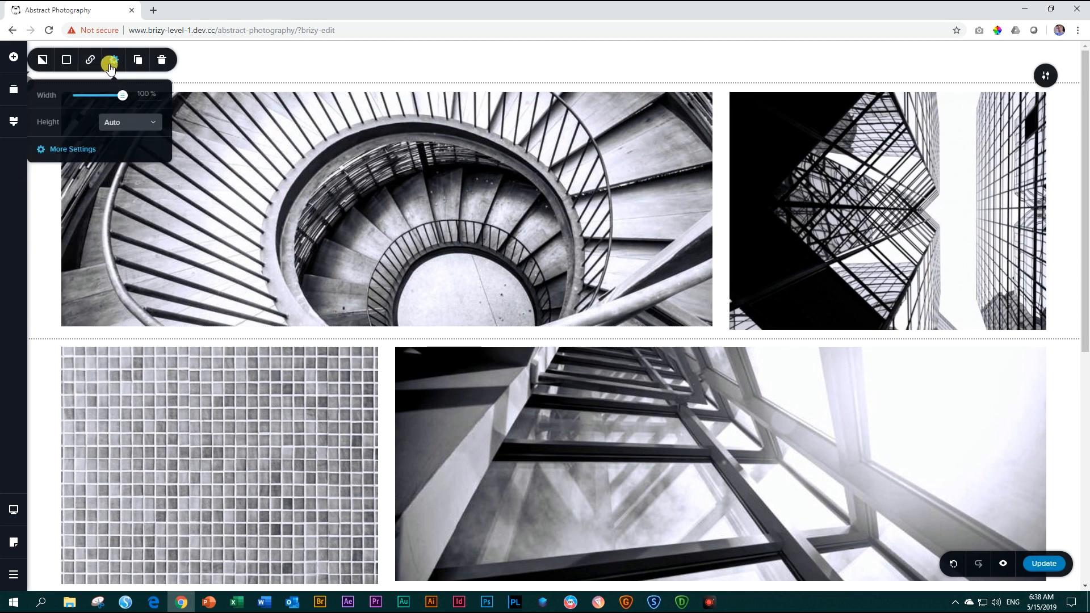
left_click(71, 149)
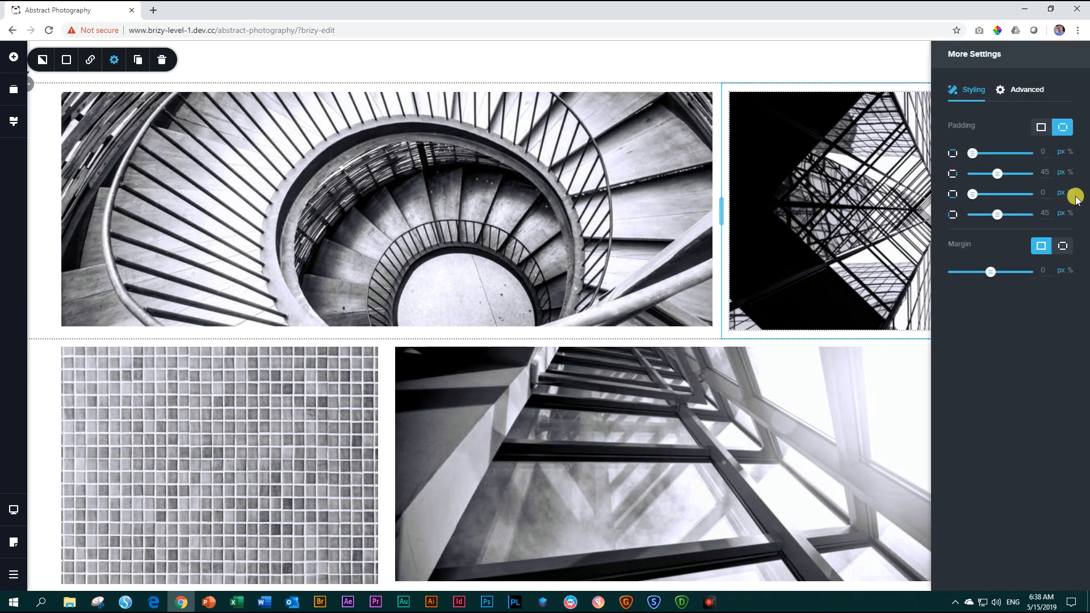
left_click_drag(1051, 174, 1037, 175)
type("6")
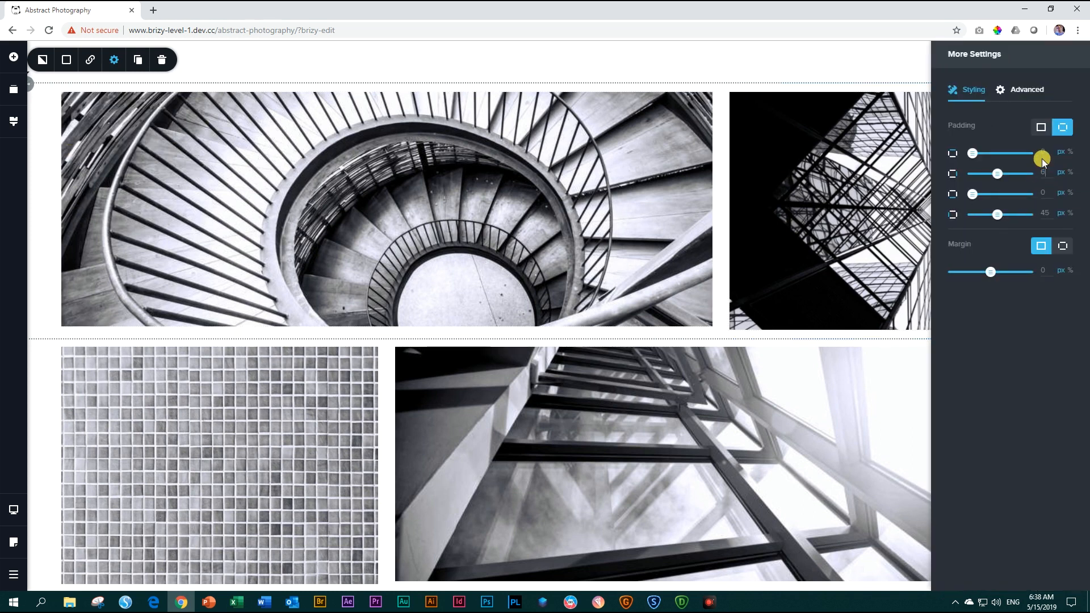
type("0")
left_click_drag(1051, 214, 1030, 211)
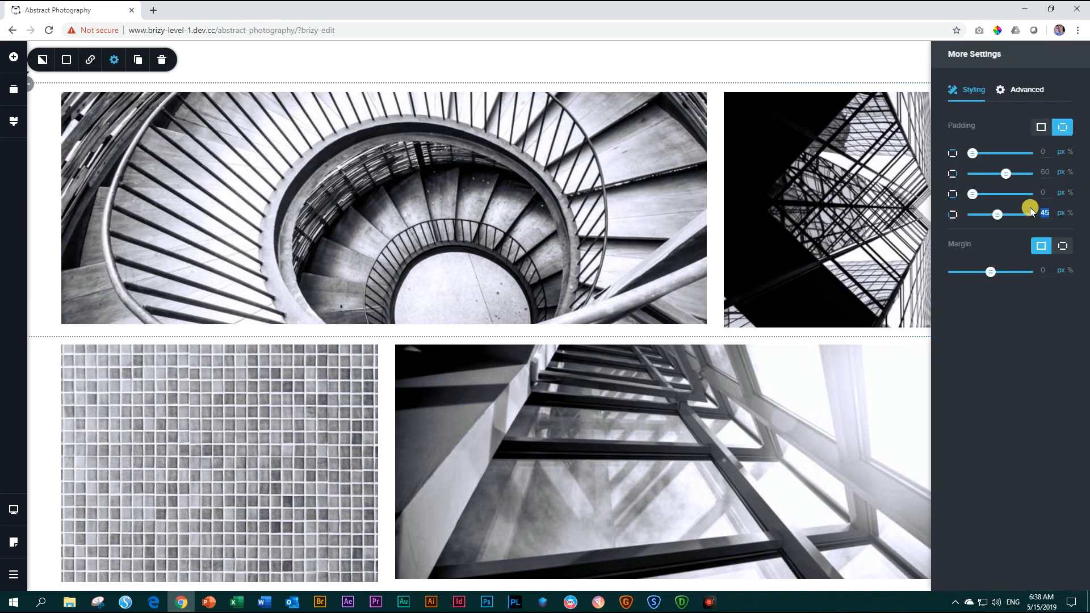
type("60")
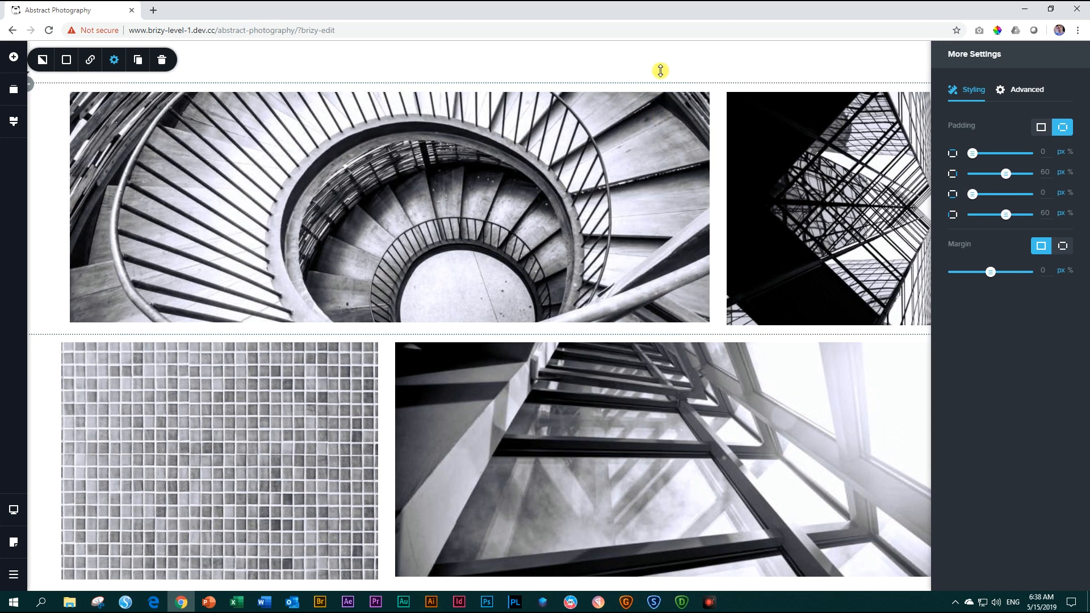
left_click(659, 68)
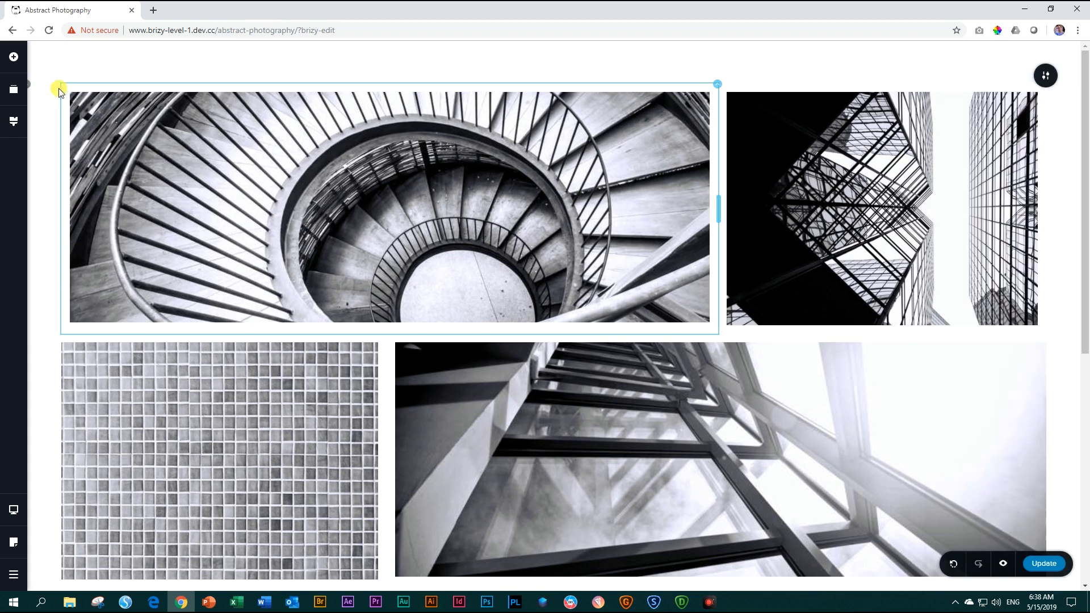
Copy the first row and paste its updated styles onto the second row.
right_click(32, 87)
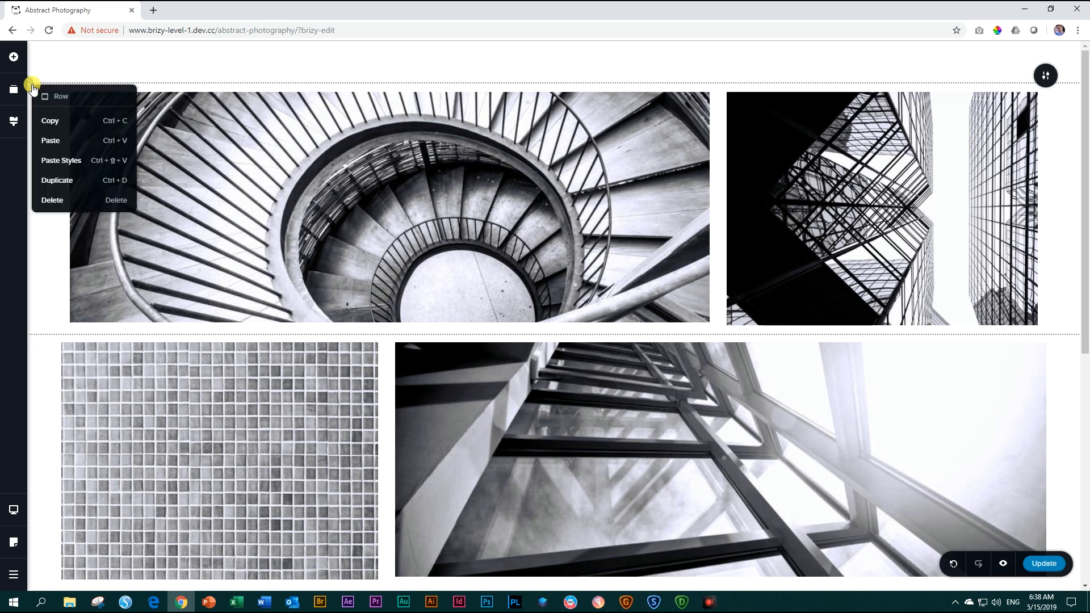
left_click(45, 122)
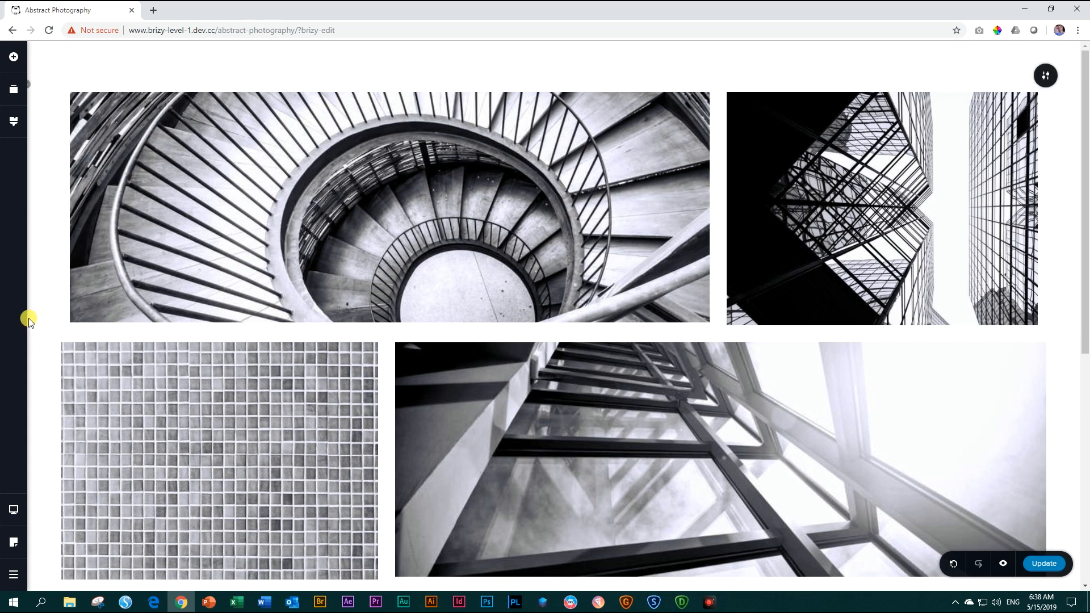
right_click(32, 336)
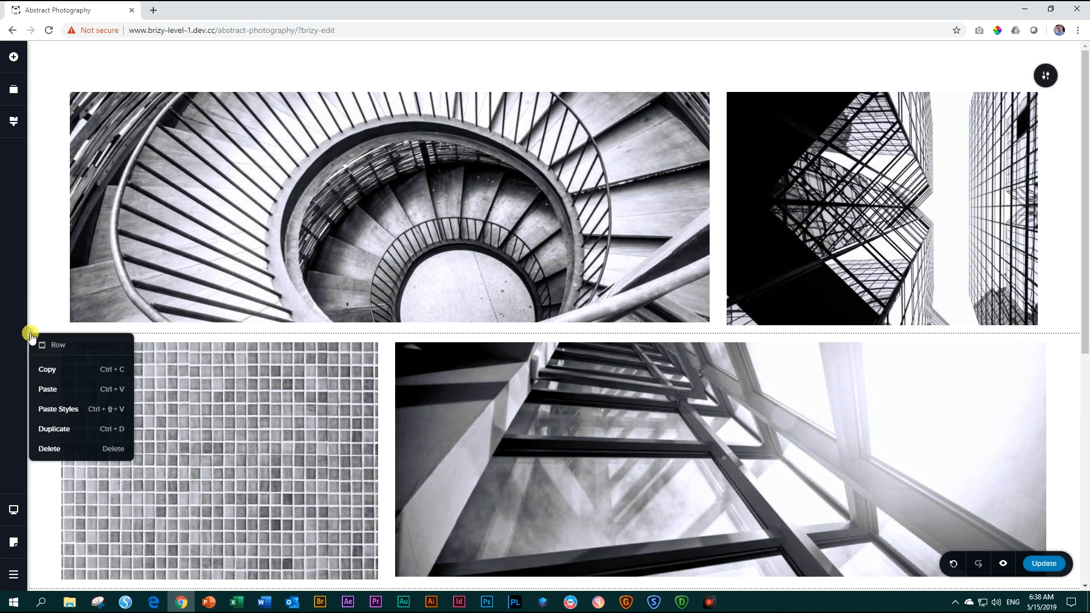
left_click(43, 410)
Paste the same copied row styles onto the three-column row below.
scroll(85, 341, "down", 2)
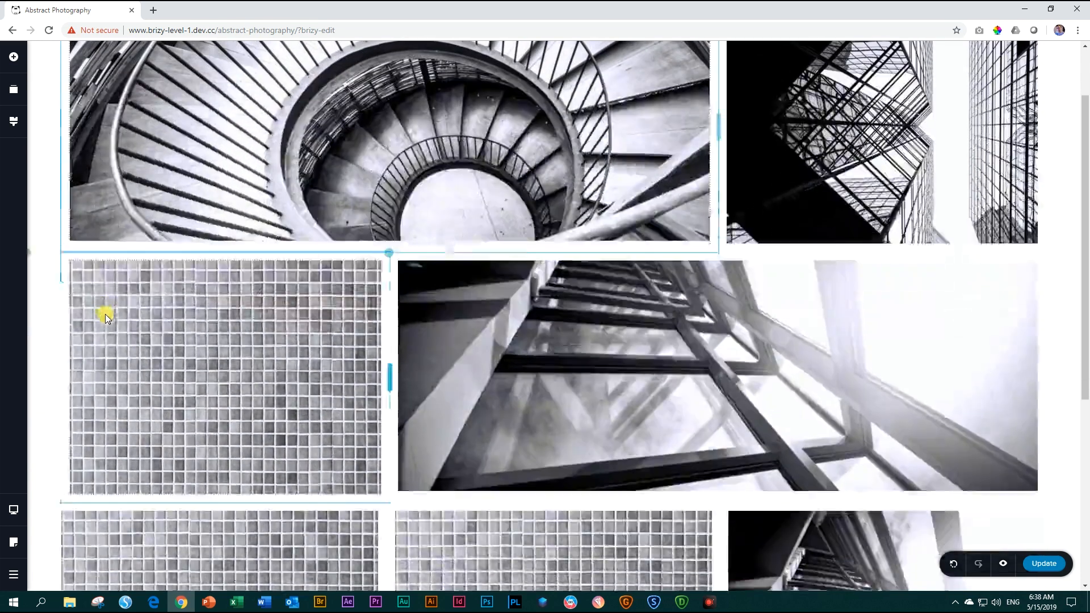
scroll(104, 315, "down", 4)
right_click(30, 277)
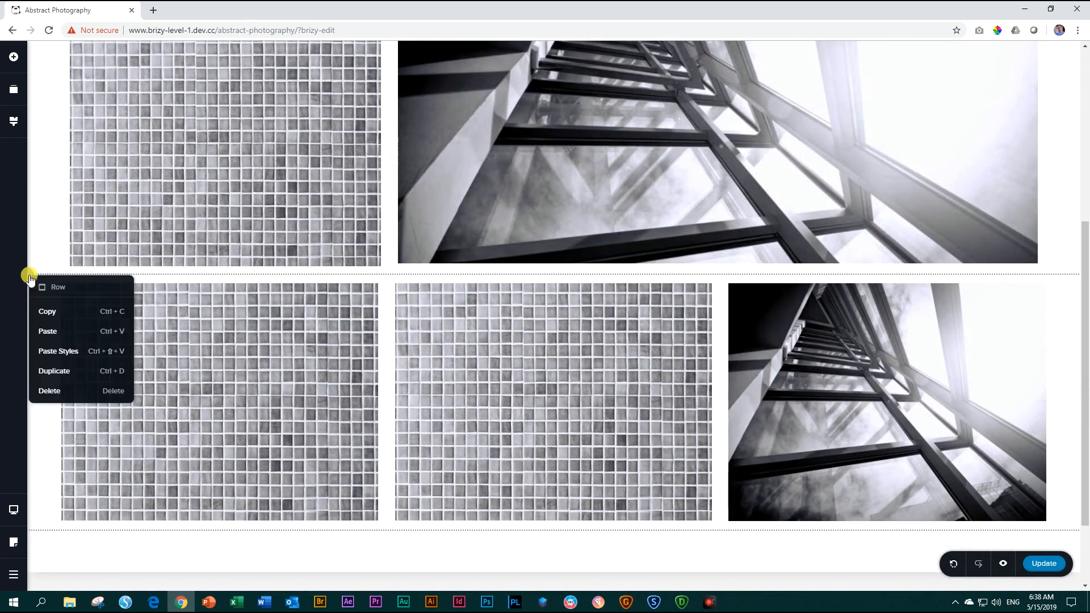
left_click(44, 351)
scroll(239, 316, "up", 1)
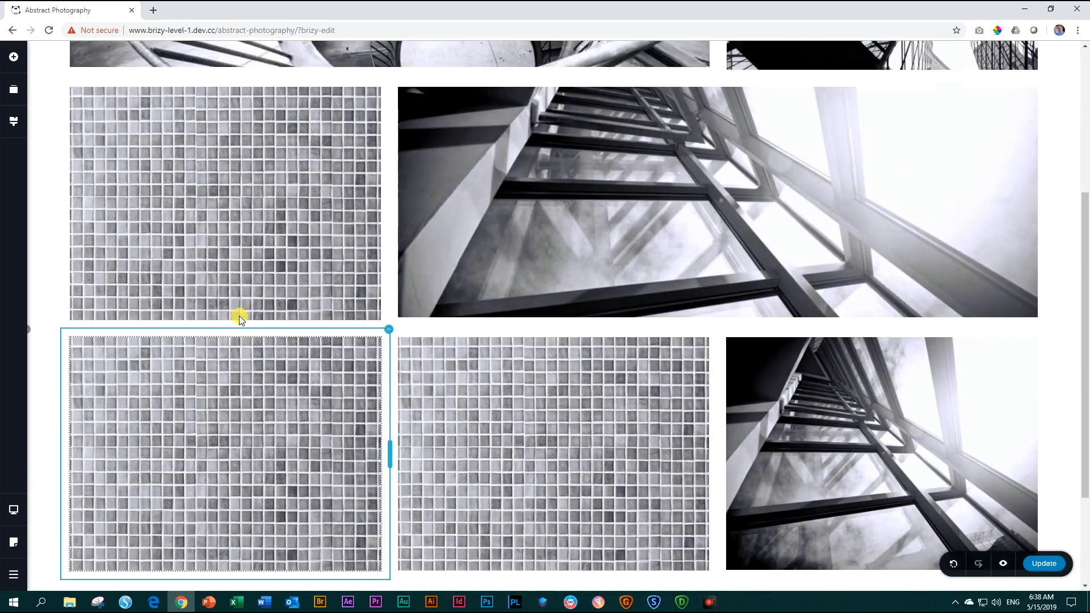
scroll(239, 315, "up", 4)
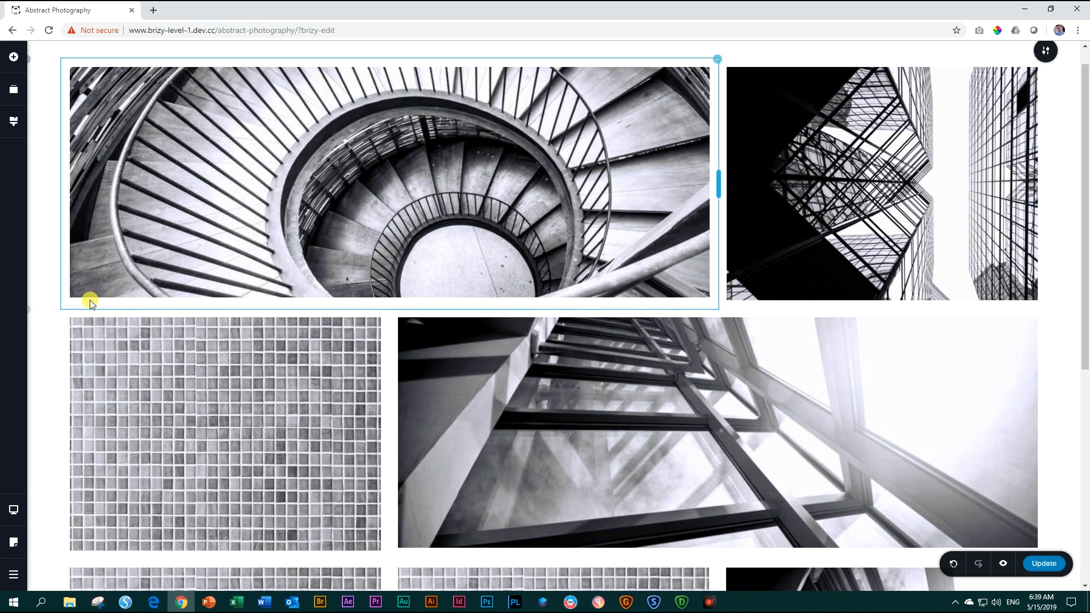
Save the page, review the whole photo grid in the preview and close the preview.
scroll(89, 310, "down", 3)
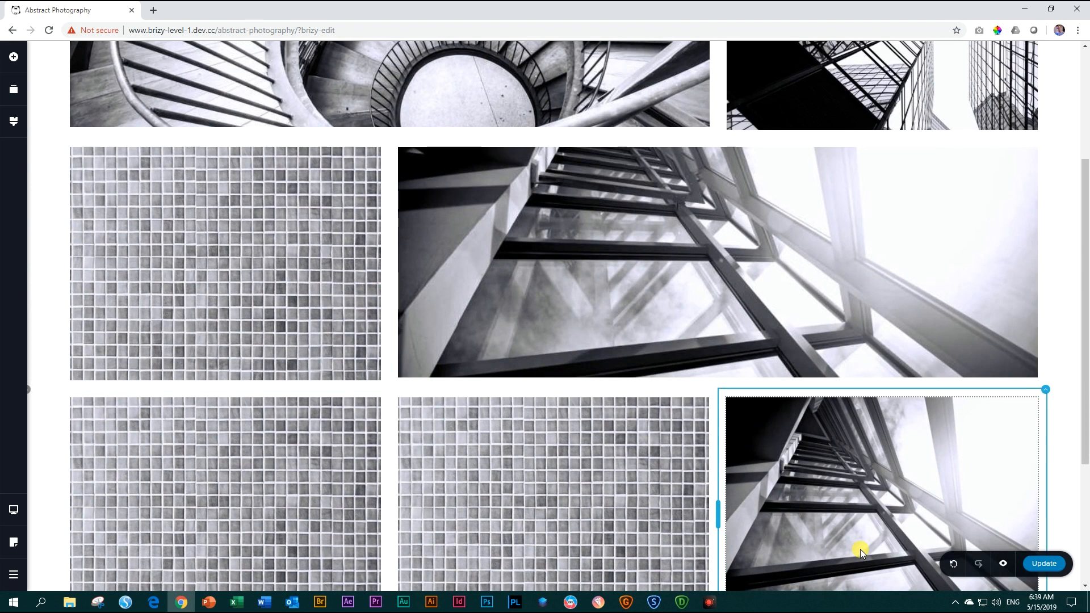
key("ctrl+s")
left_click(1003, 564)
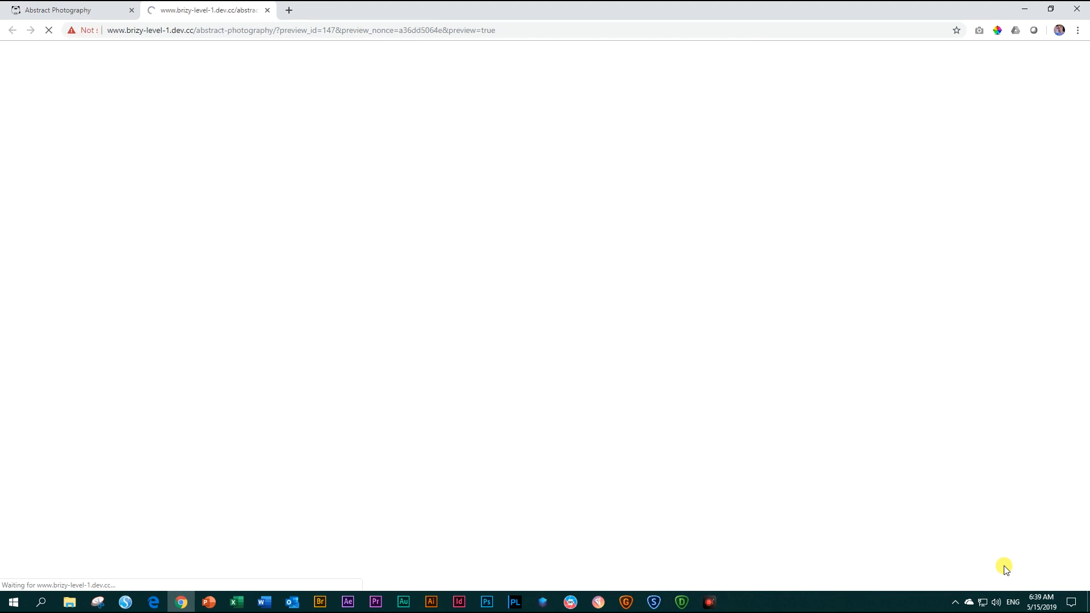
scroll(1005, 562, "down", 2)
scroll(1002, 554, "down", 4)
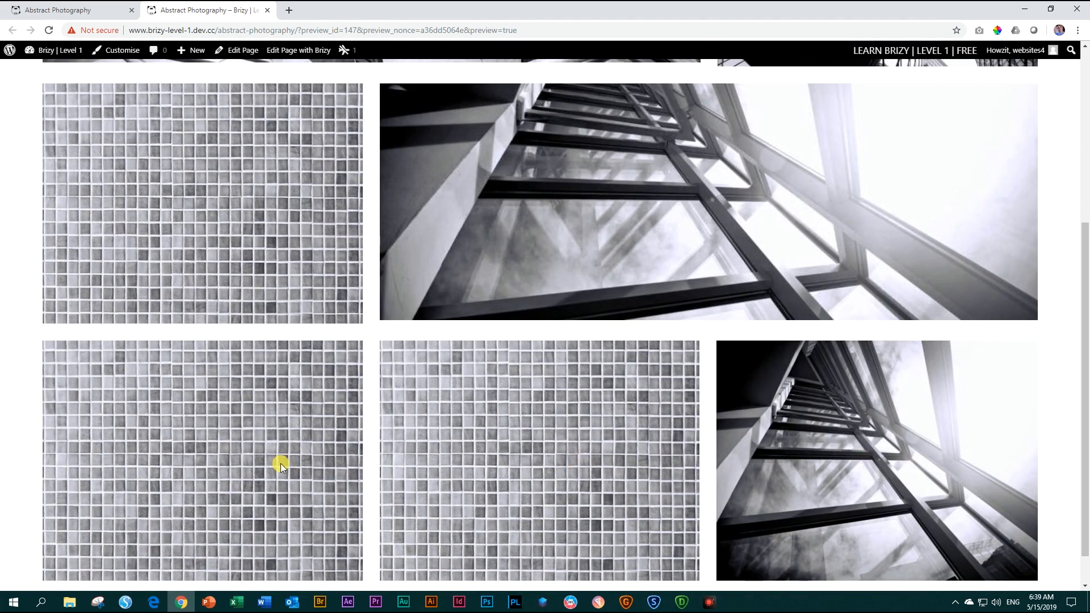
scroll(751, 475, "up", 5)
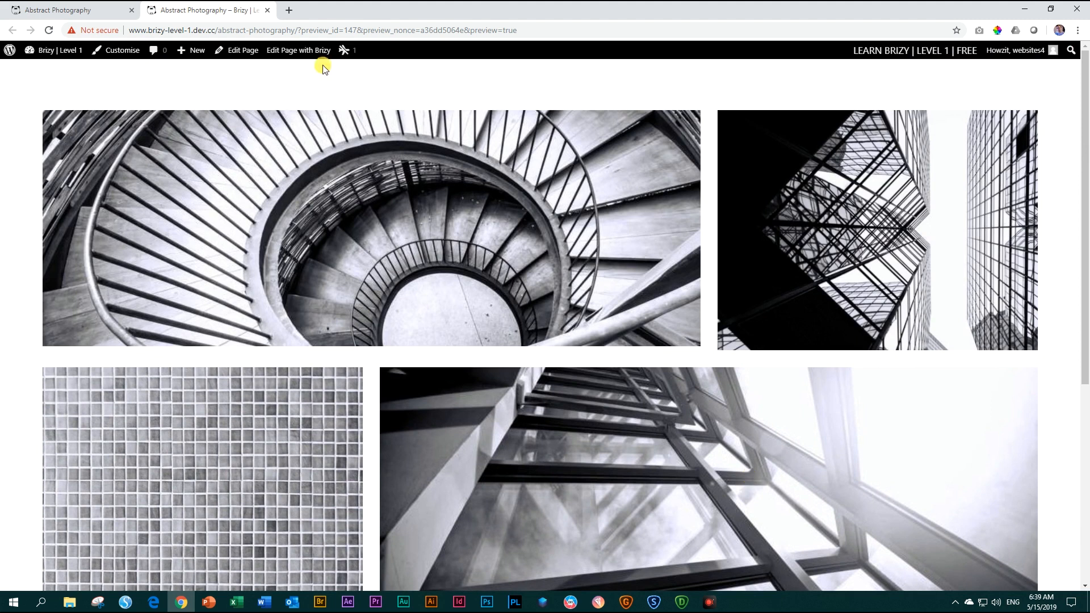
left_click(267, 10)
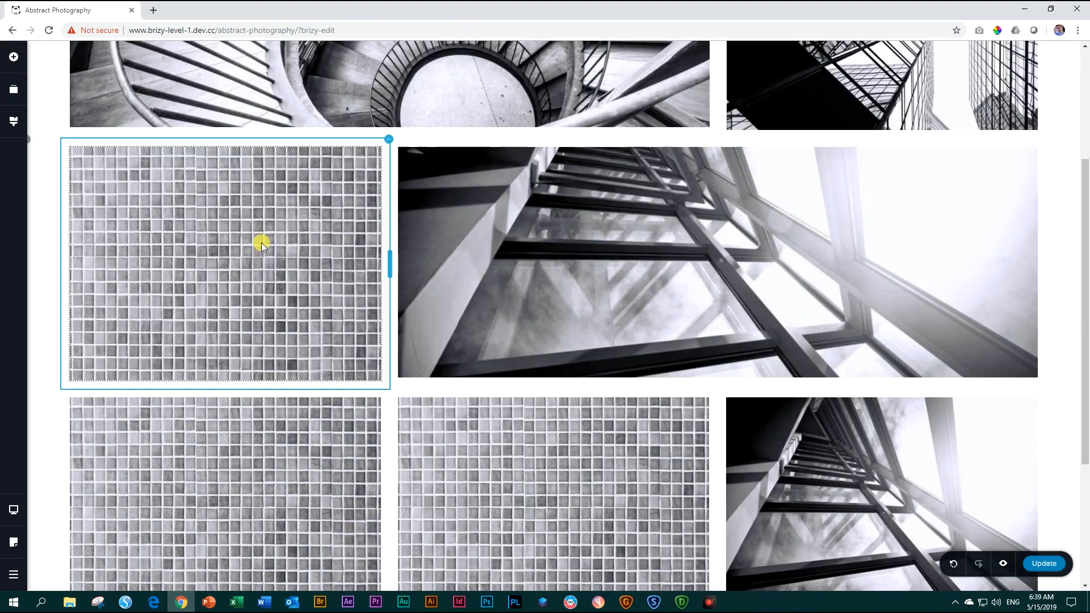
Switch the editor to the Tablet view to examine the grid's layout.
scroll(262, 241, "up", 2)
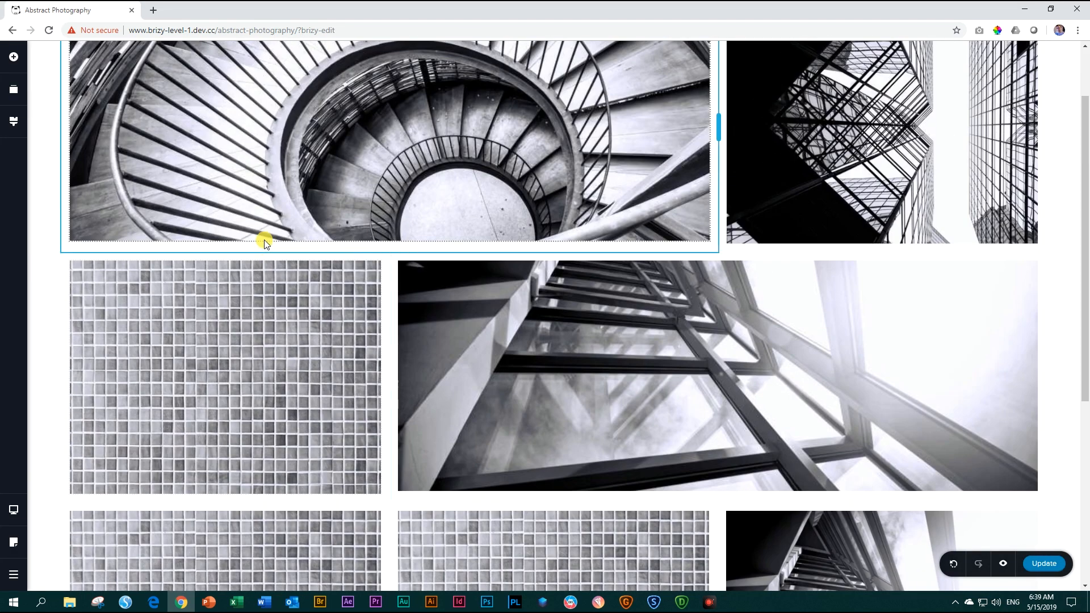
left_click(22, 509)
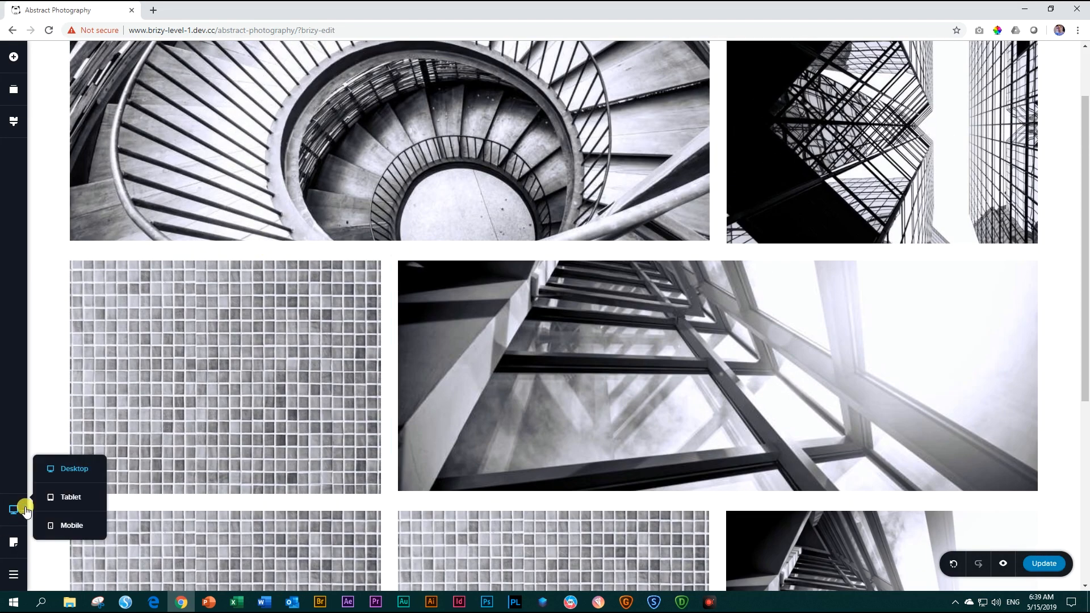
left_click(57, 502)
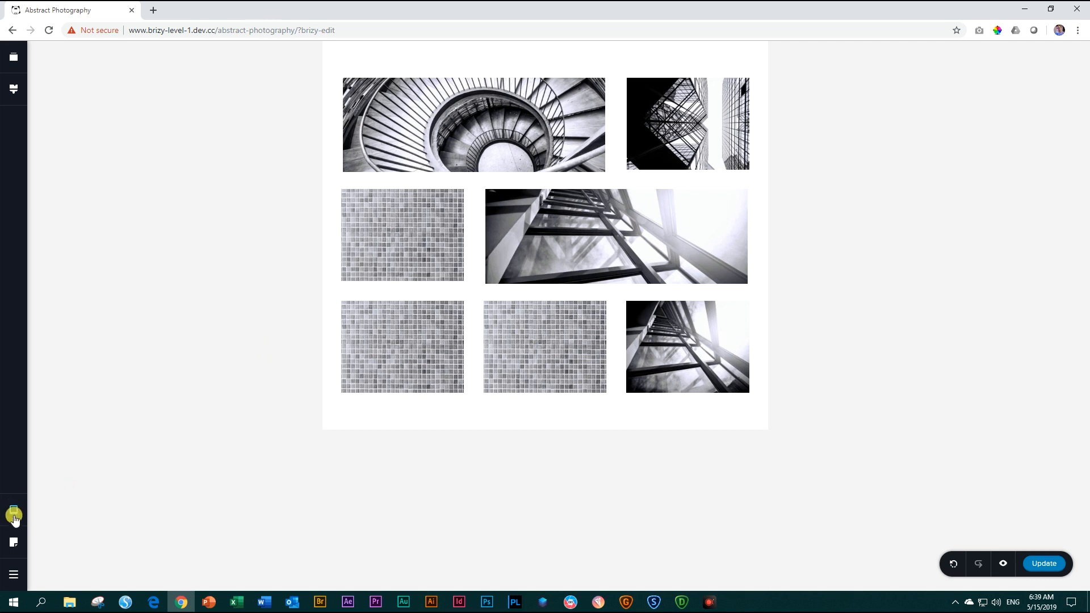
Switch to the Mobile view and examine how the photos stack from the first to the last.
mouse_move(14, 517)
left_click(68, 525)
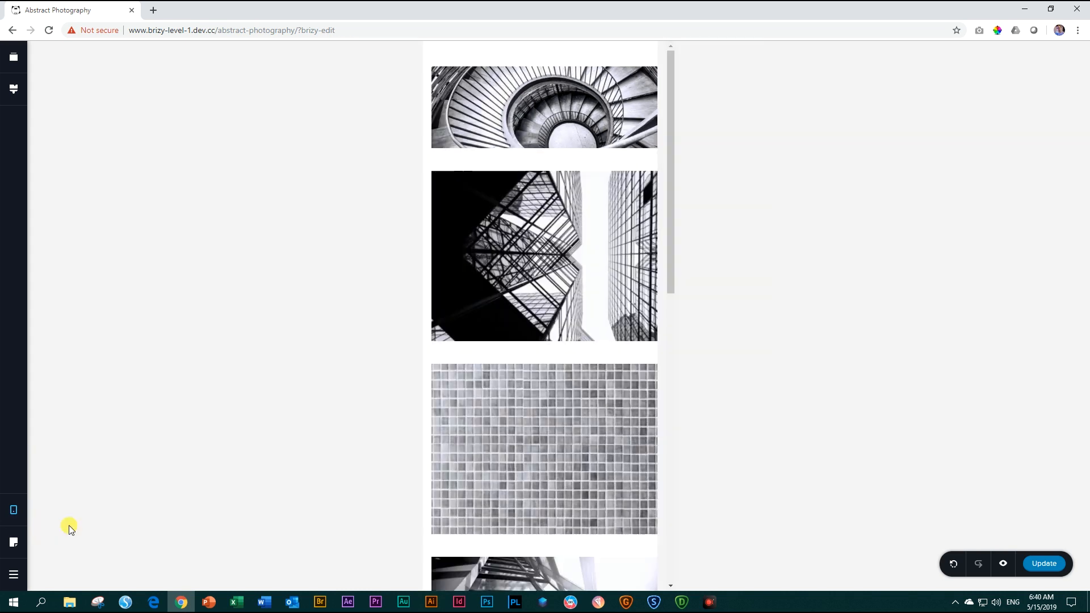
scroll(536, 339, "down", 8)
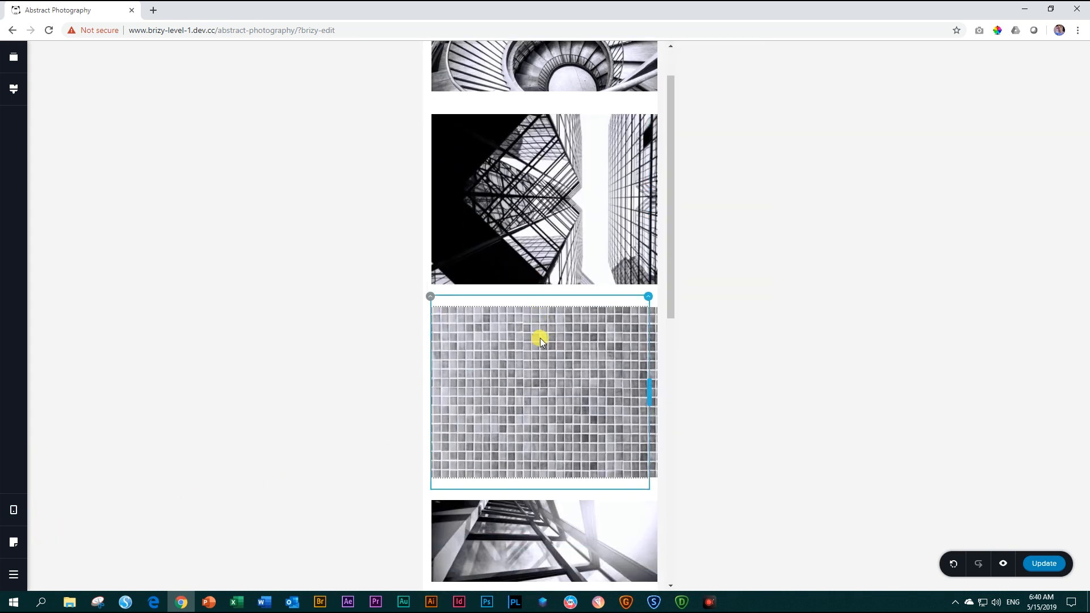
scroll(542, 339, "down", 4)
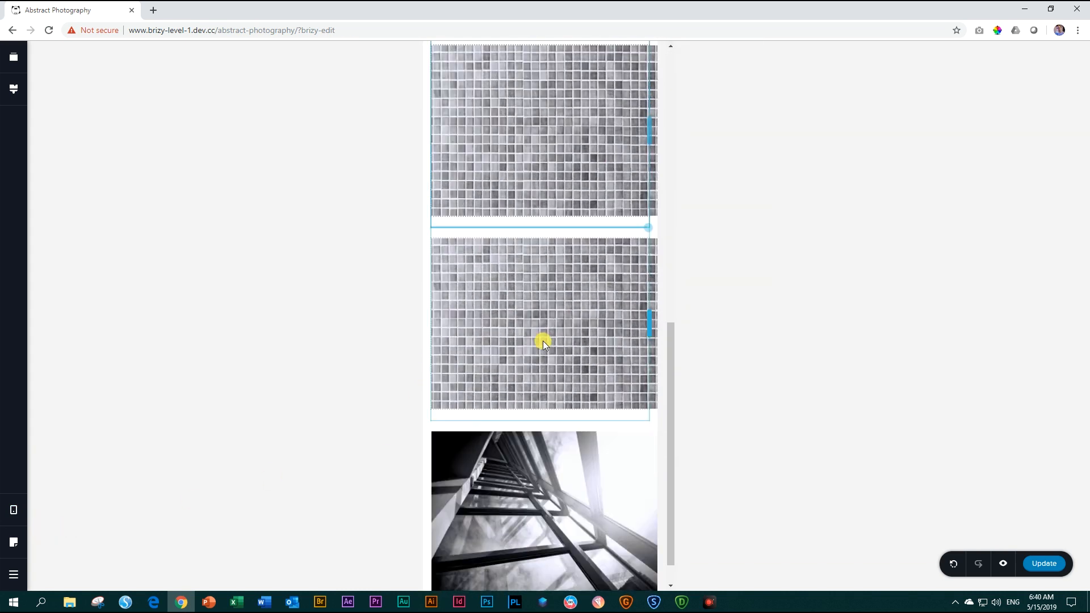
scroll(548, 376, "up", 4)
scroll(548, 379, "up", 7)
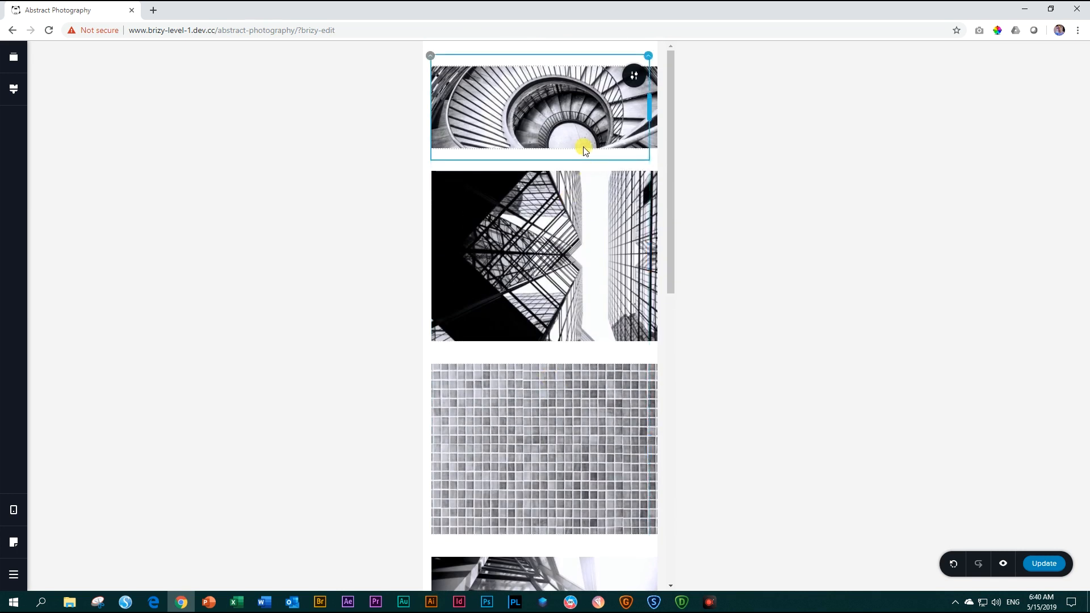
scroll(591, 293, "down", 11)
scroll(590, 293, "up", 5)
scroll(591, 294, "up", 6)
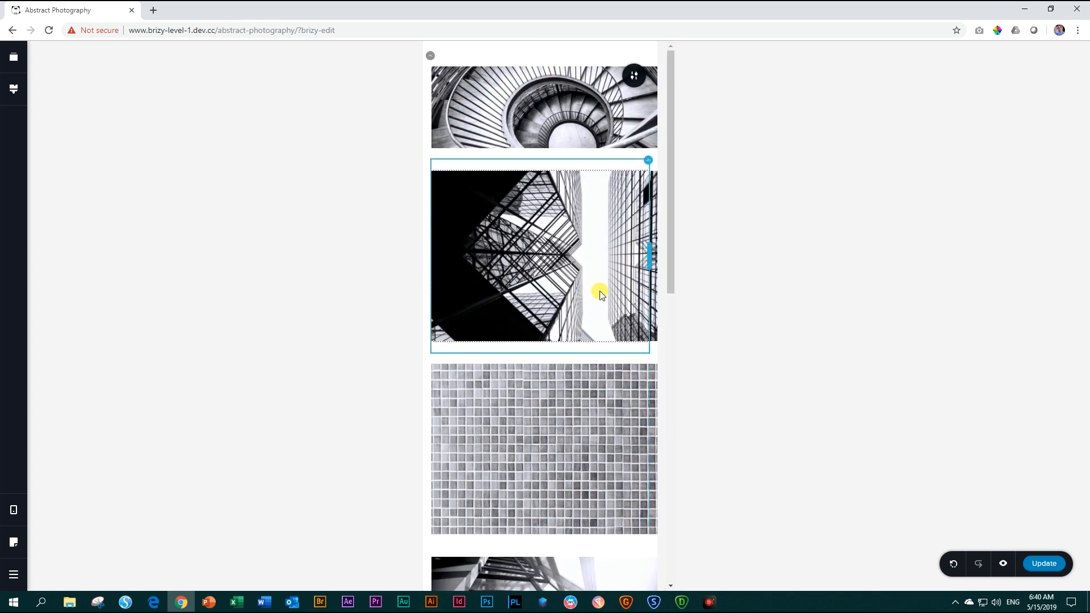
Return to the Tablet view and disable the three-column third row on tablet.
left_click(15, 514)
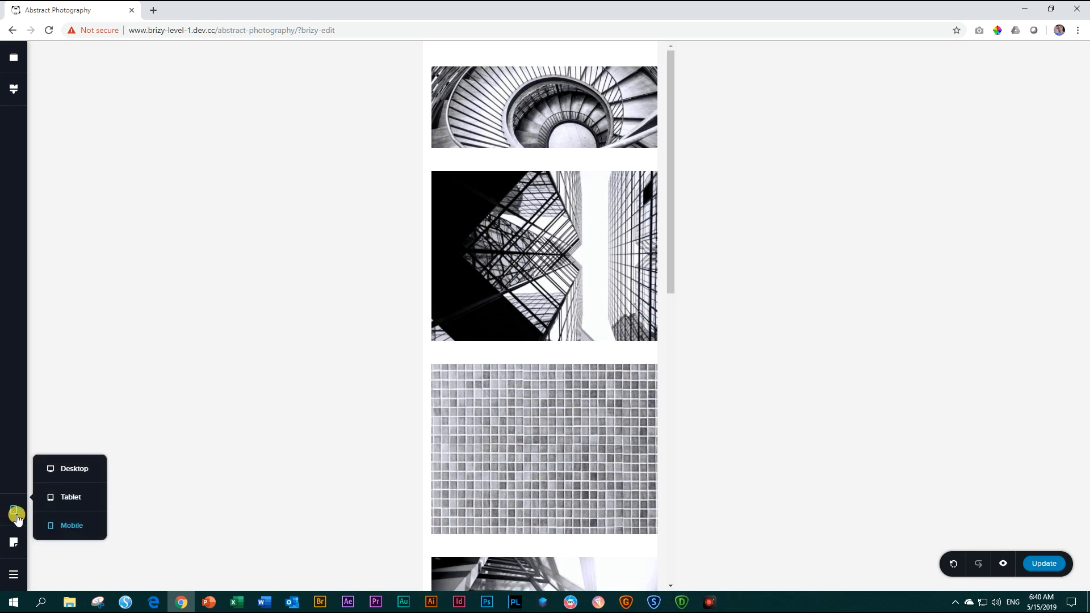
left_click(74, 499)
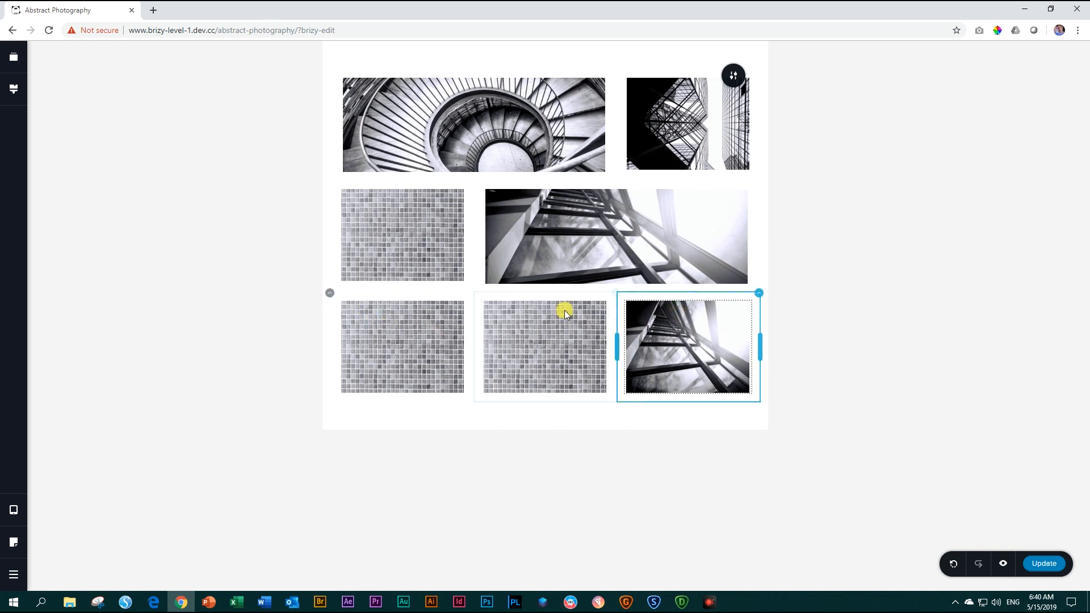
left_click(331, 299)
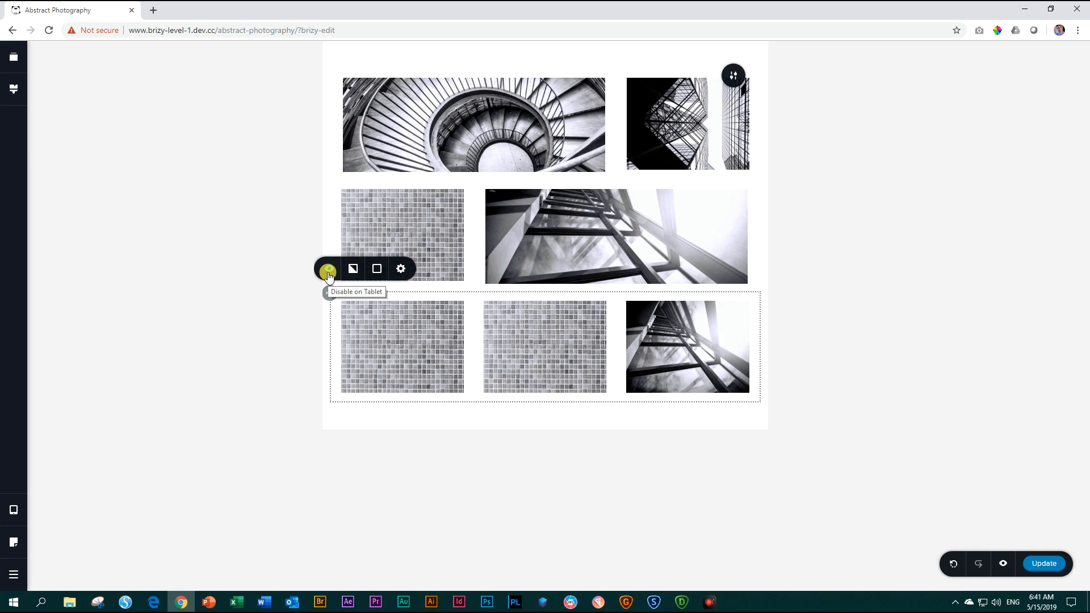
left_click(328, 272)
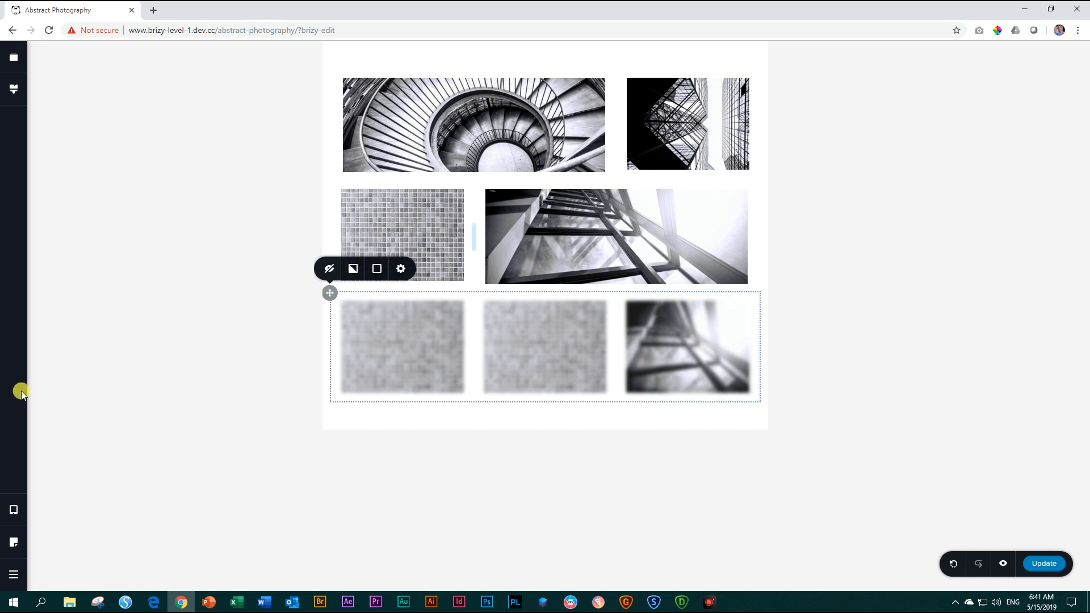
Switch to the Mobile view and check whether the third row's photos are still shown there.
left_click(13, 510)
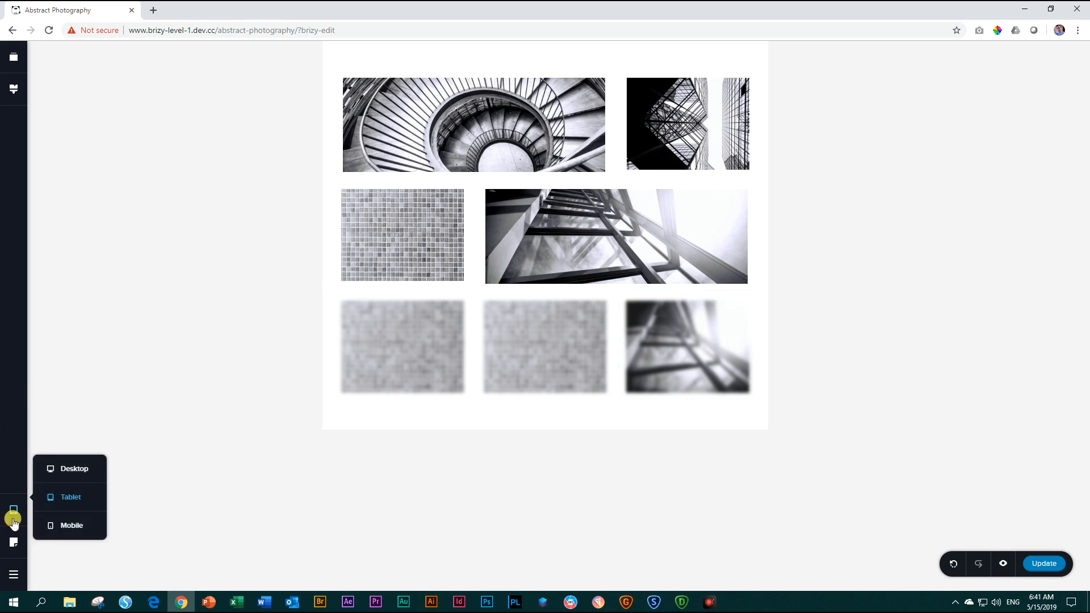
left_click(53, 525)
scroll(476, 466, "down", 10)
scroll(477, 468, "down", 1)
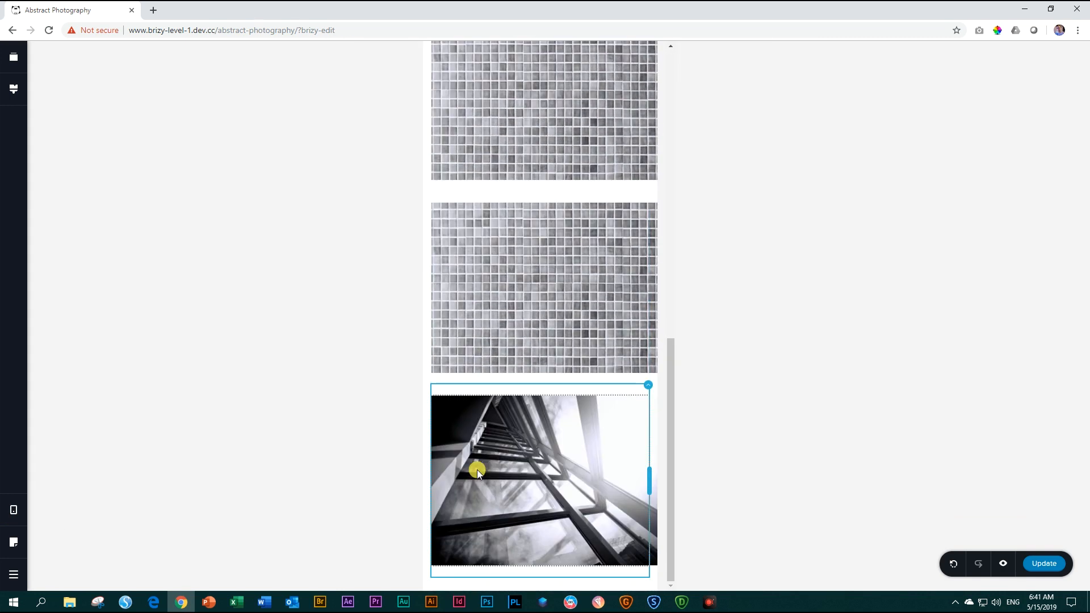
scroll(476, 473, "up", 8)
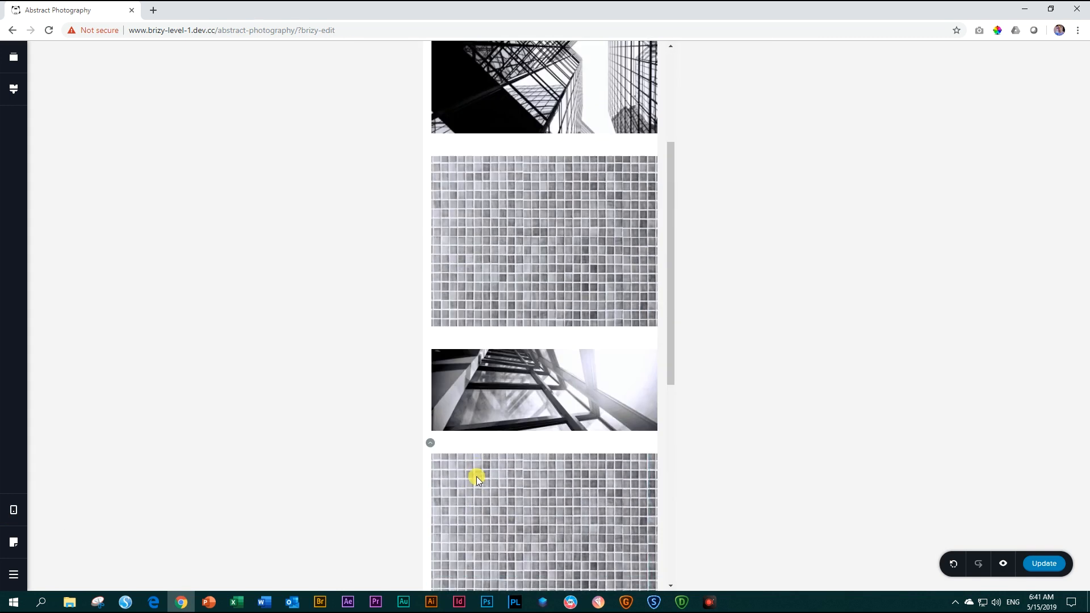
scroll(476, 478, "up", 3)
scroll(475, 478, "down", 8)
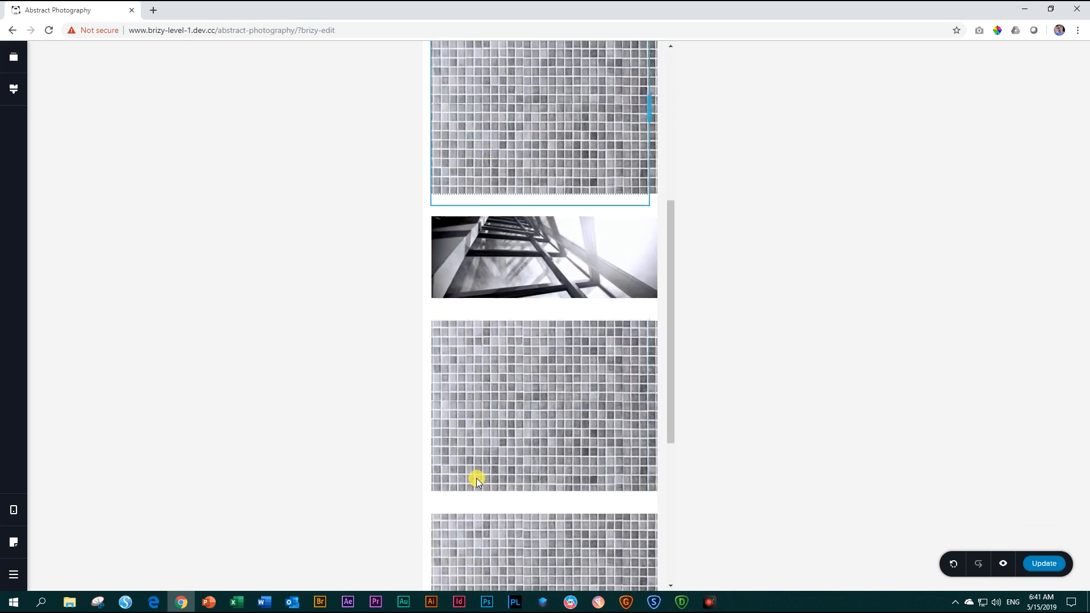
scroll(513, 475, "up", 2)
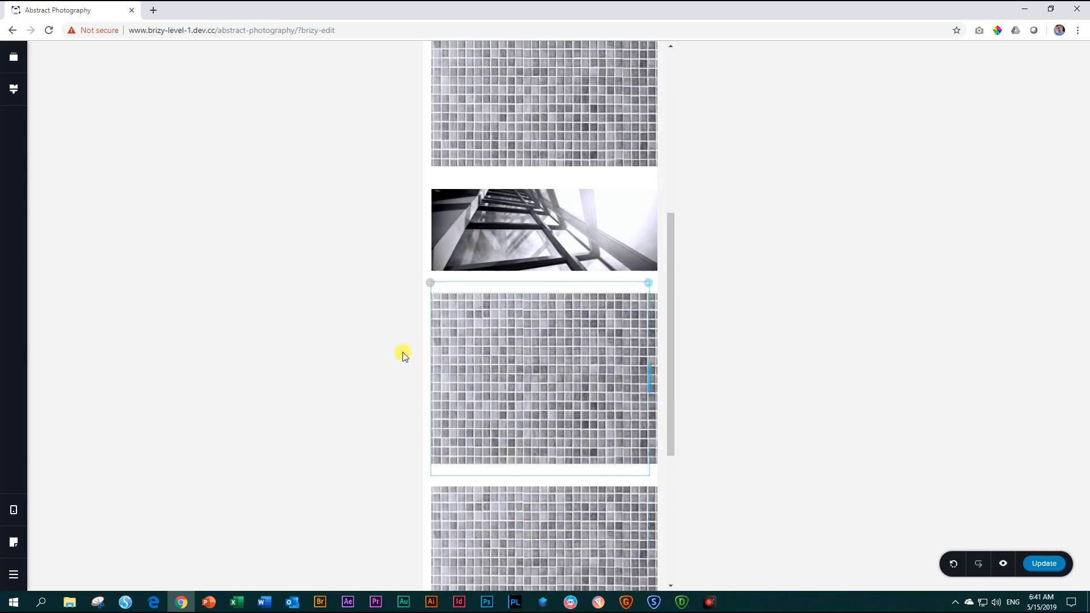
Disable the three-photo third row on mobile and scan the stacked photos above it.
left_click(431, 285)
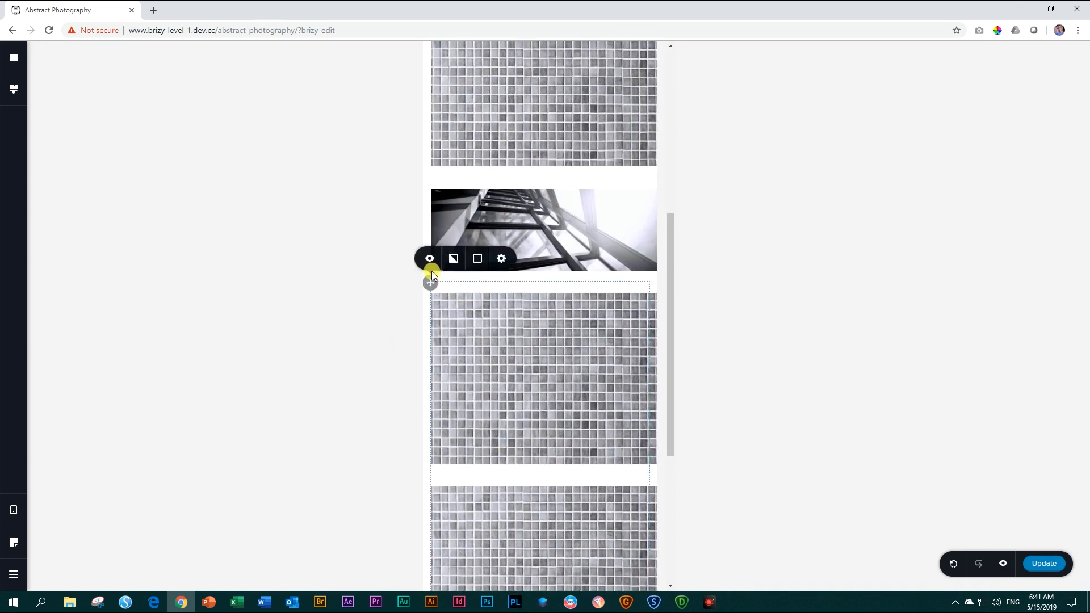
scroll(543, 457, "up", 6)
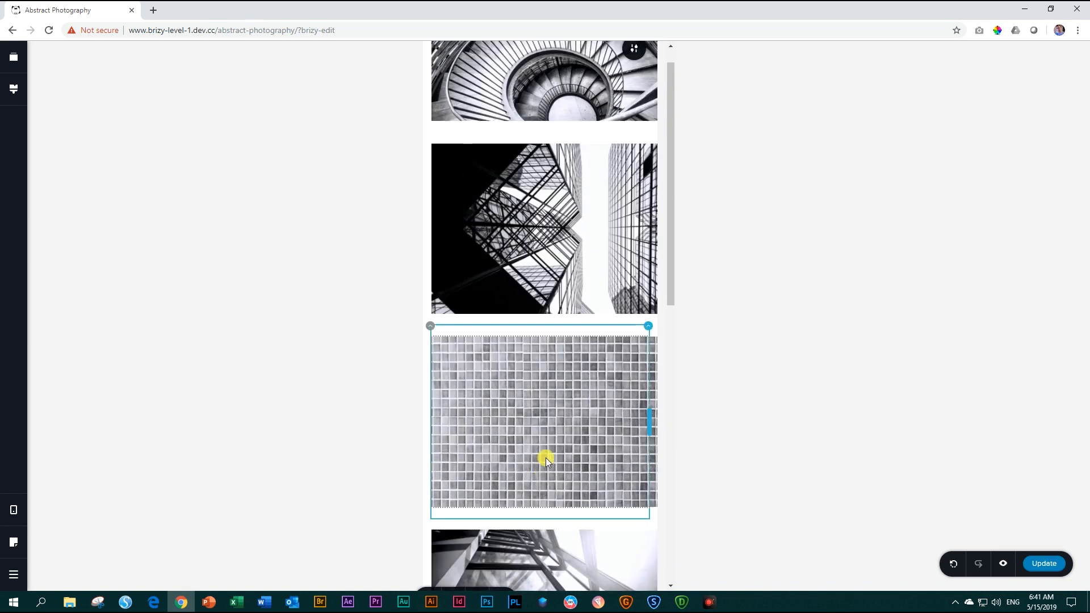
scroll(547, 460, "down", 4)
scroll(548, 463, "up", 4)
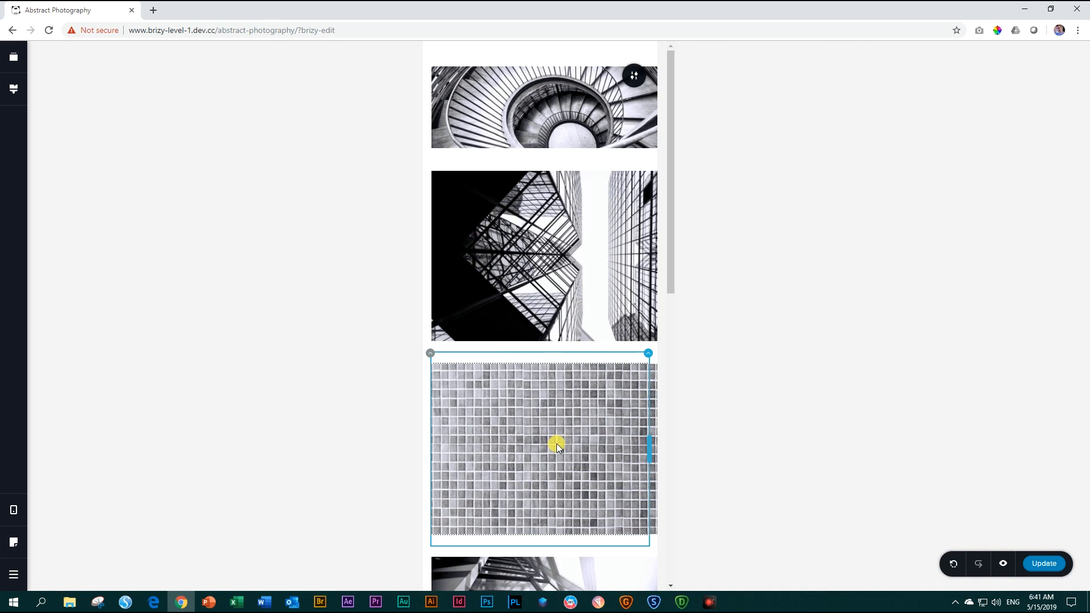
scroll(559, 448, "down", 3)
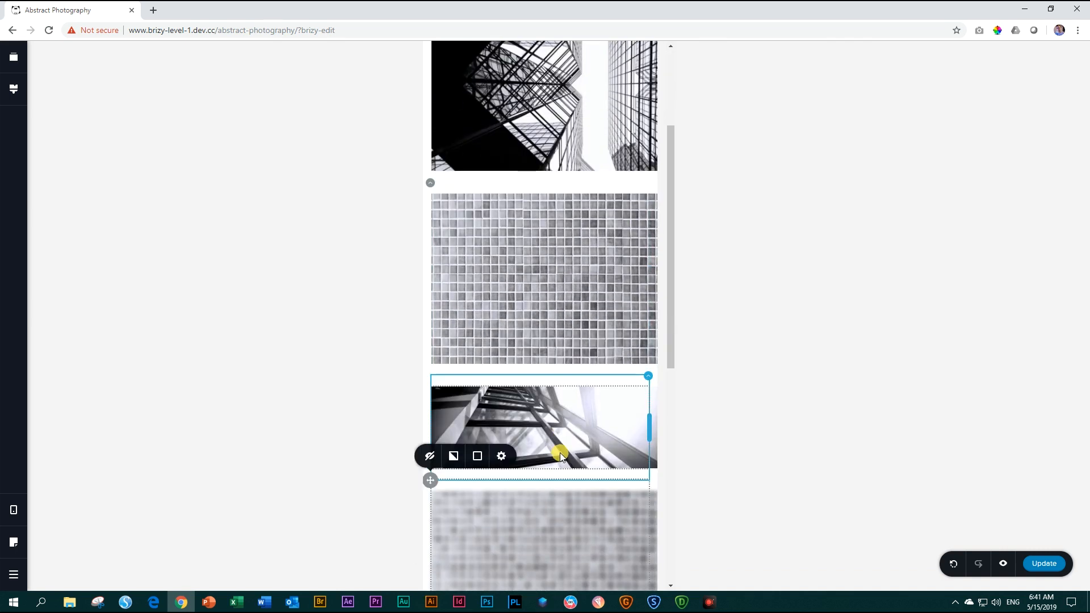
Disable the column holding the second row's grey tile photo on mobile and review the remaining stack.
scroll(559, 452, "up", 3)
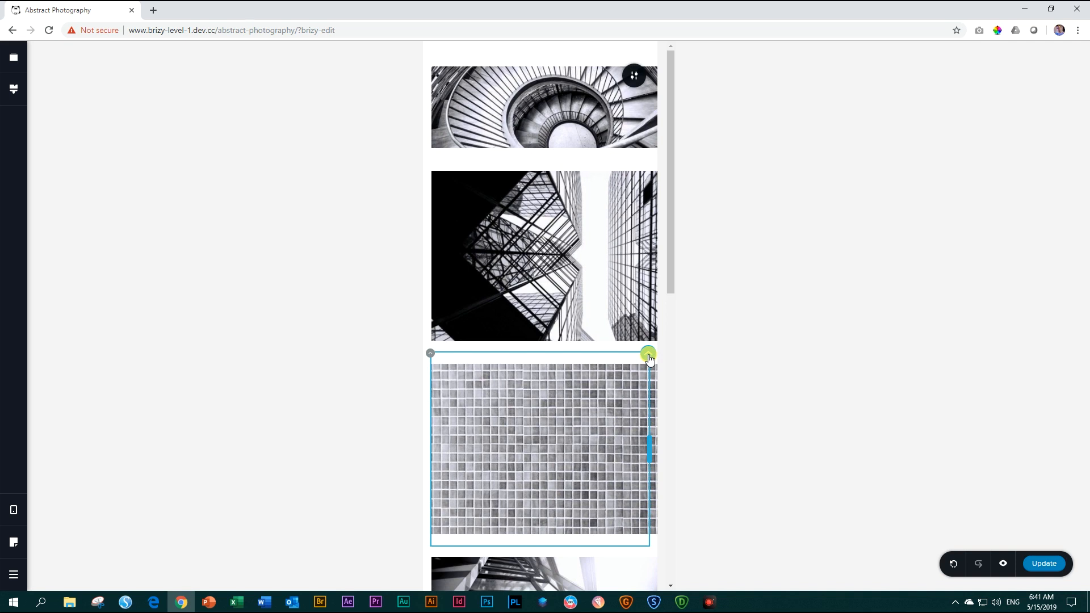
left_click(648, 355)
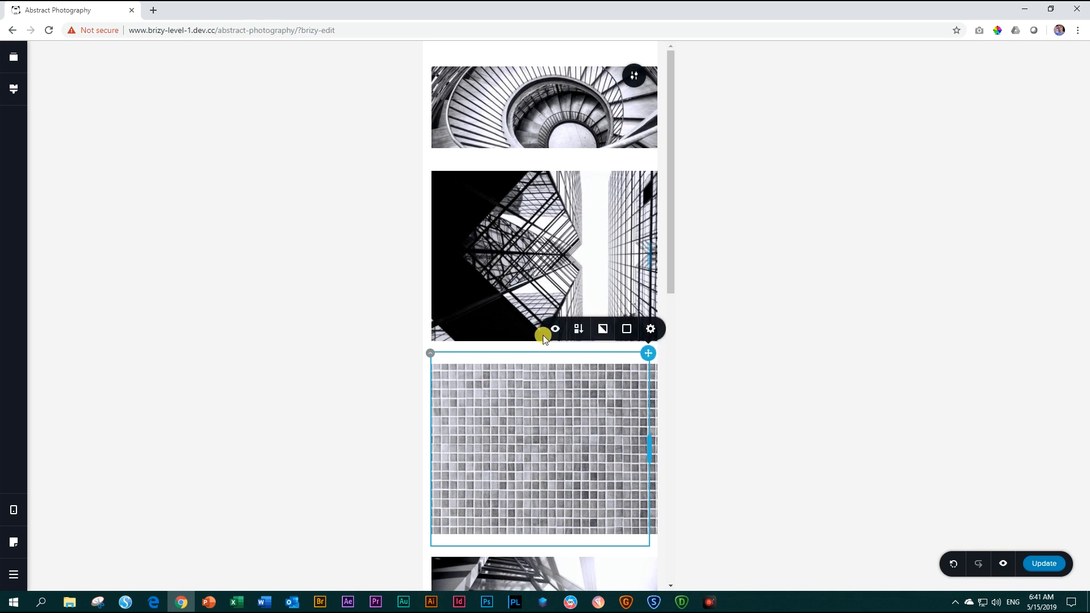
left_click(557, 330)
scroll(557, 369, "down", 4)
scroll(556, 372, "down", 7)
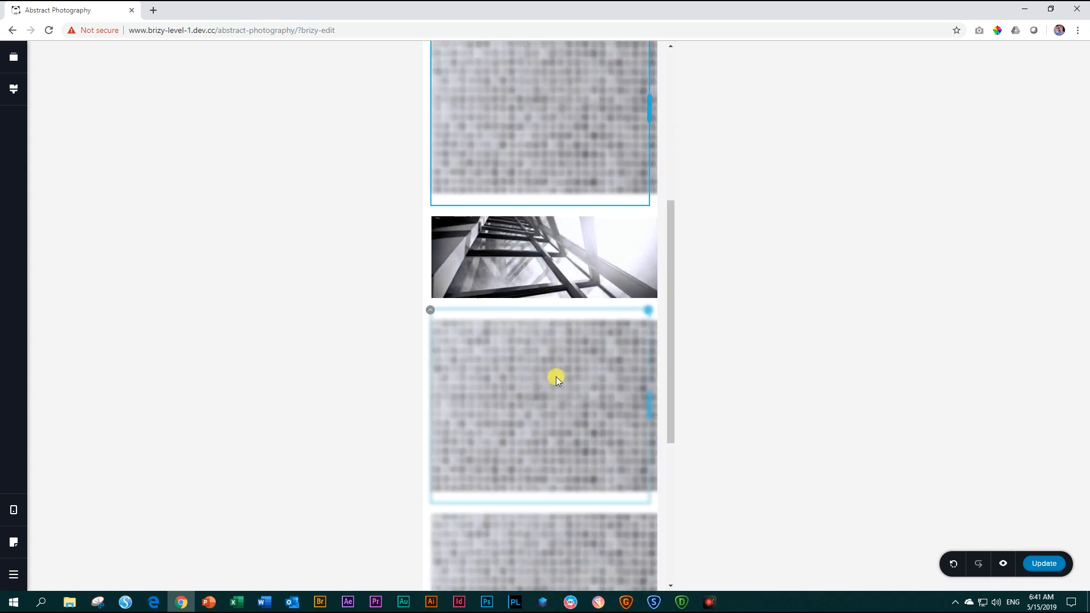
scroll(562, 404, "up", 5)
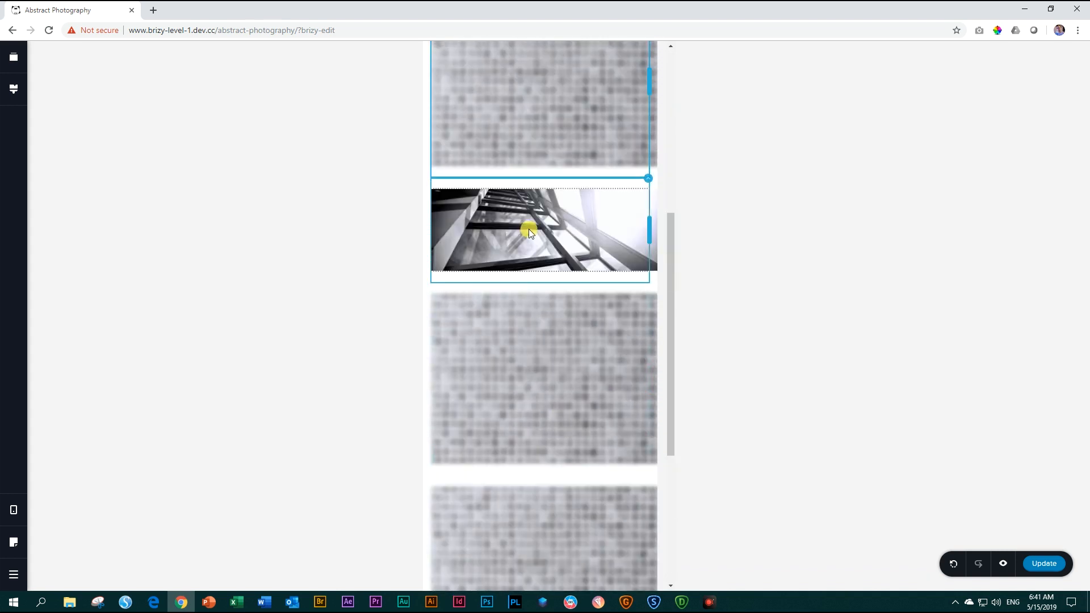
scroll(537, 244, "up", 6)
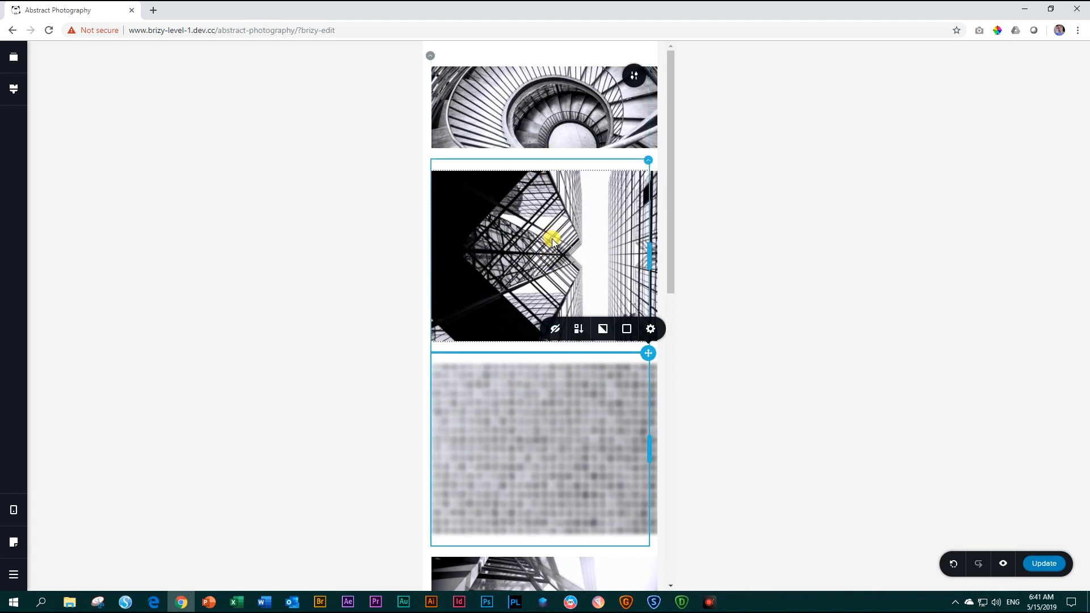
Update the Abstract Photography page and open its preview.
left_click(1051, 565)
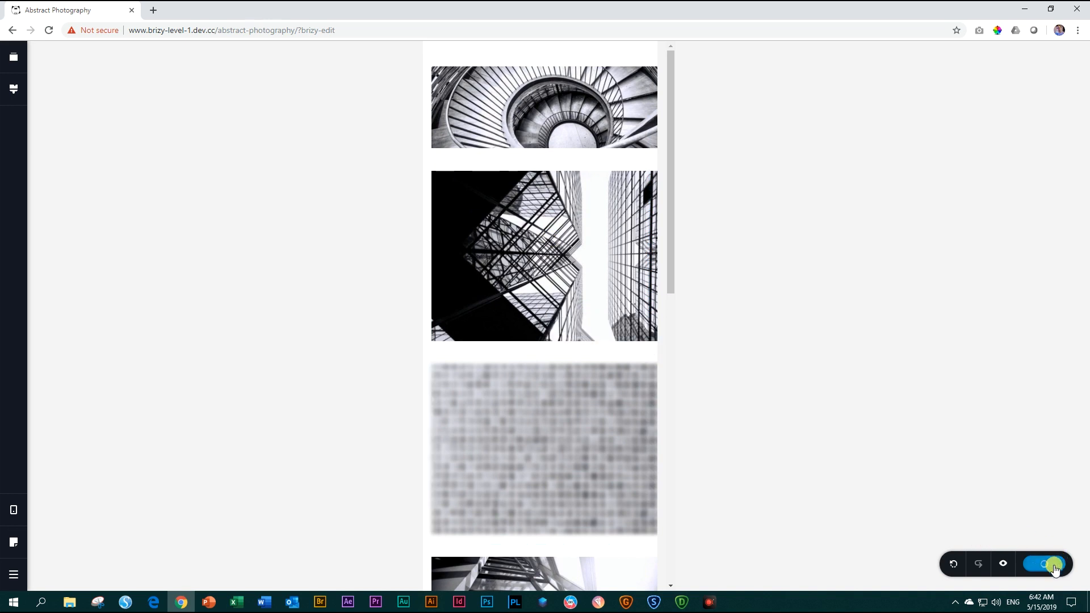
left_click(1004, 566)
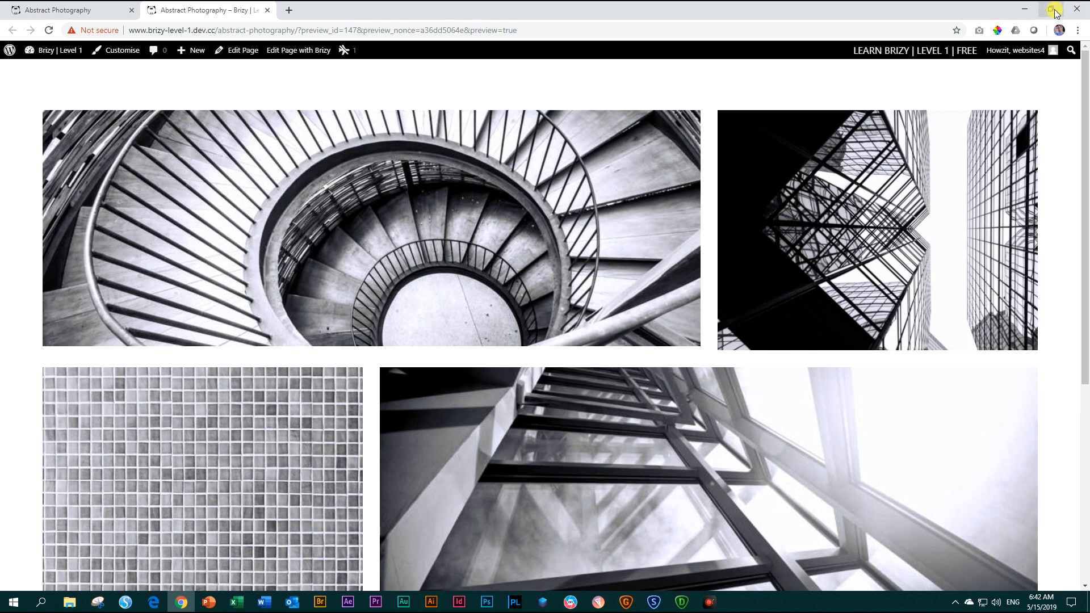
Restore down the preview's browser window and narrow it to tablet width, then phone width, to examine the responsive layouts.
left_click(1051, 10)
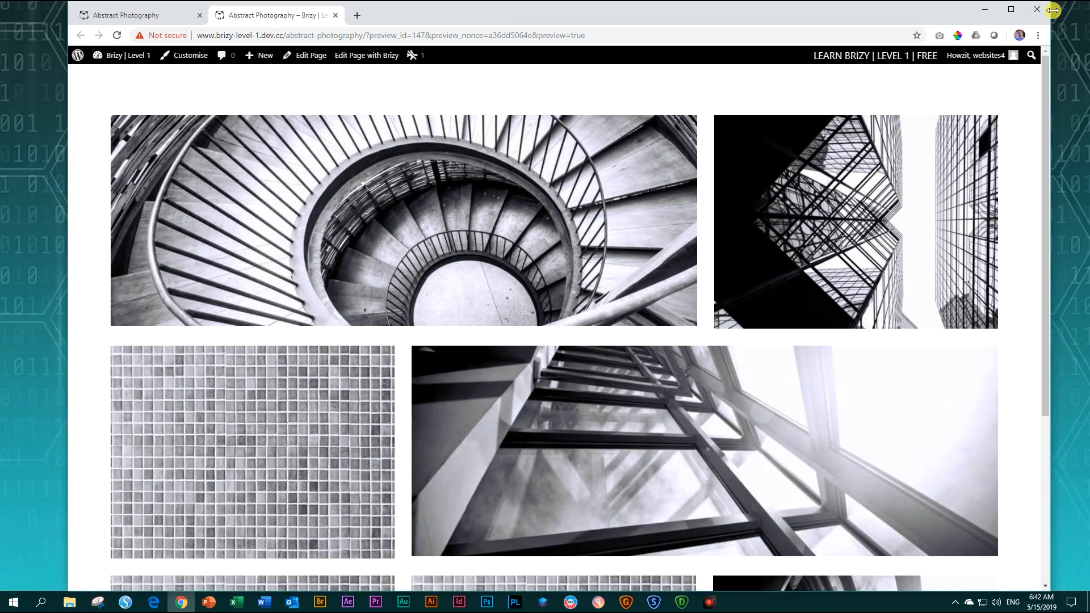
scroll(961, 176, "down", 4)
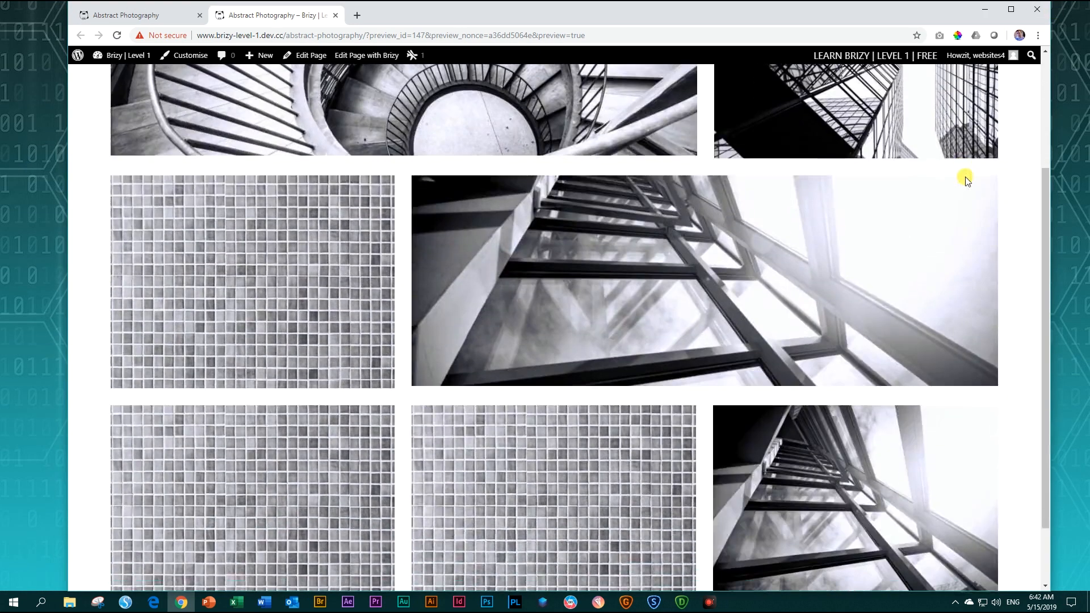
scroll(965, 178, "up", 2)
scroll(965, 179, "up", 2)
scroll(968, 182, "down", 4)
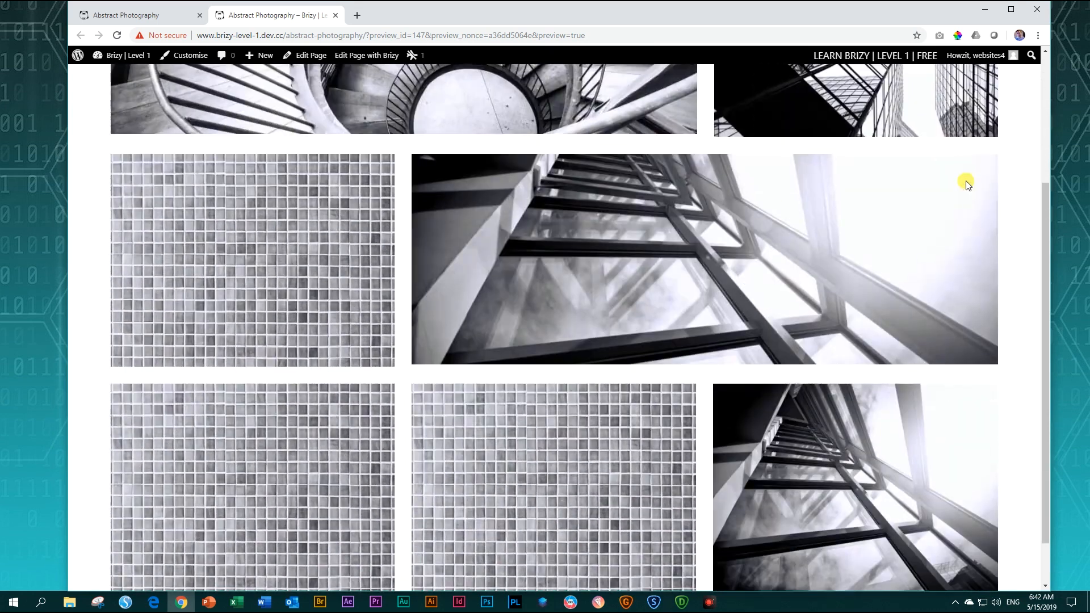
scroll(968, 182, "up", 3)
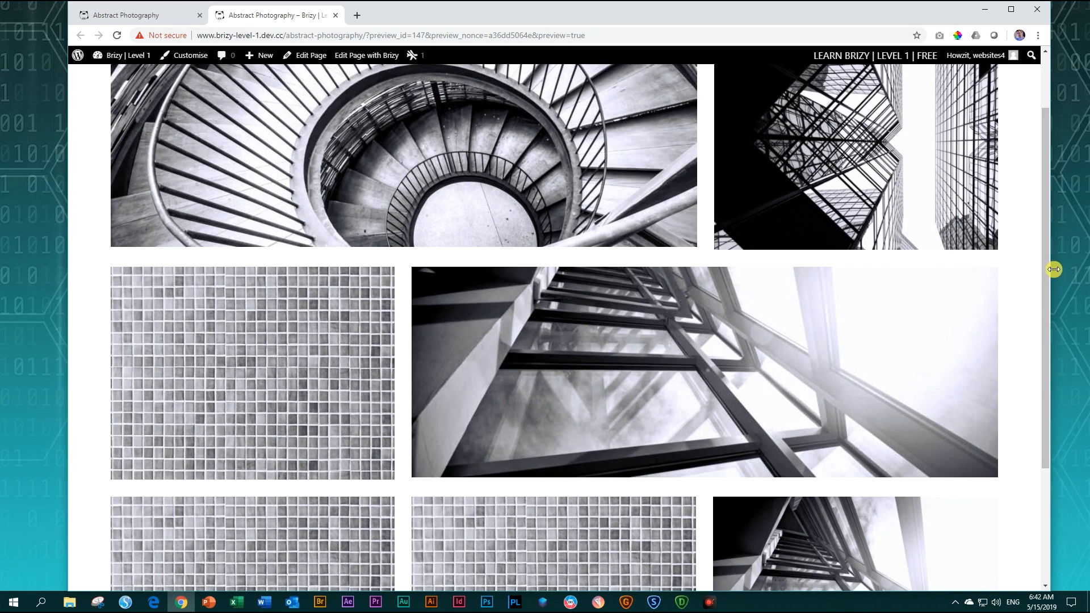
left_click_drag(1053, 270, 609, 258)
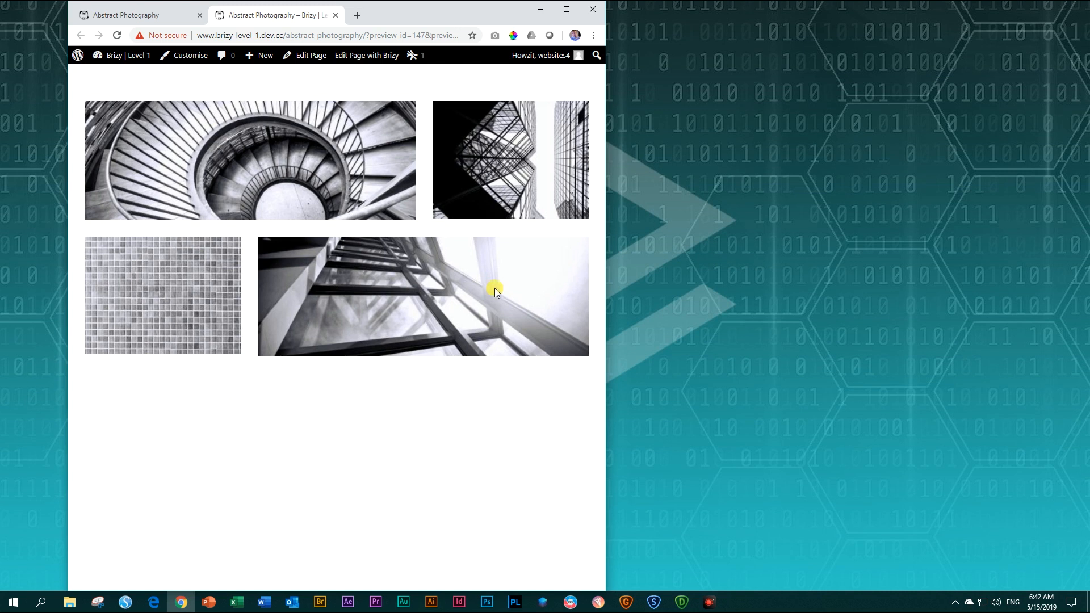
left_click_drag(606, 283, 352, 274)
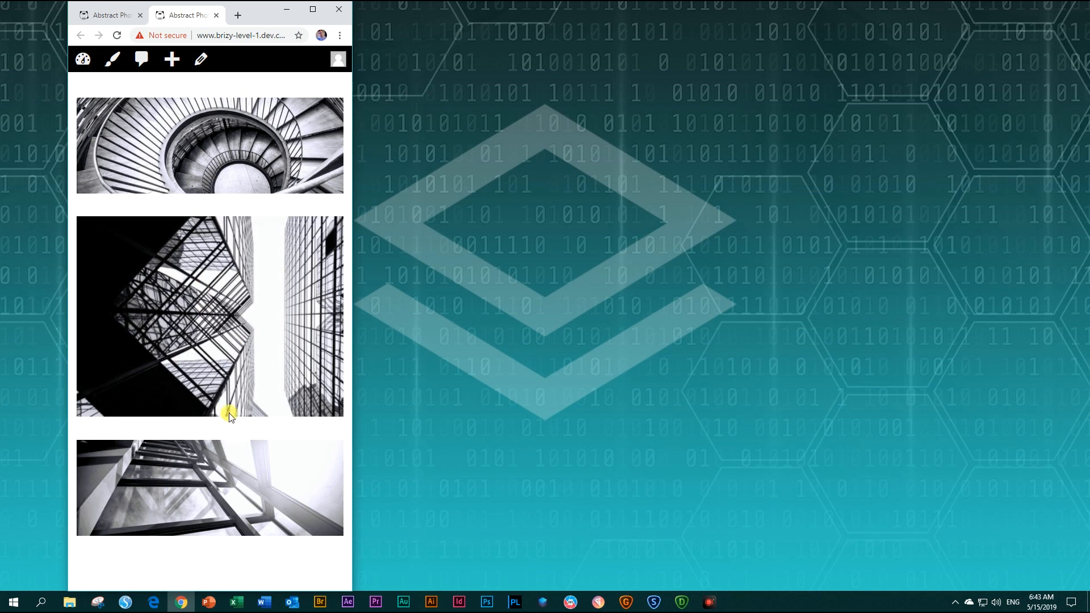
Maximize the preview window, examine all three rows of the desktop photo grid, and close the preview.
left_click(313, 12)
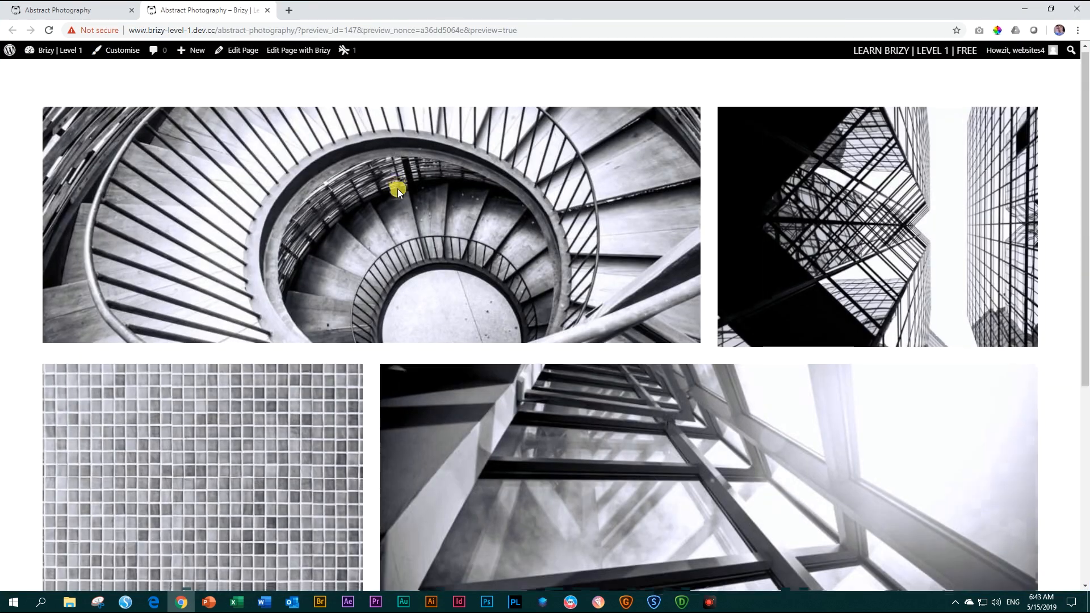
scroll(397, 189, "down", 1)
scroll(397, 187, "down", 4)
scroll(398, 186, "up", 5)
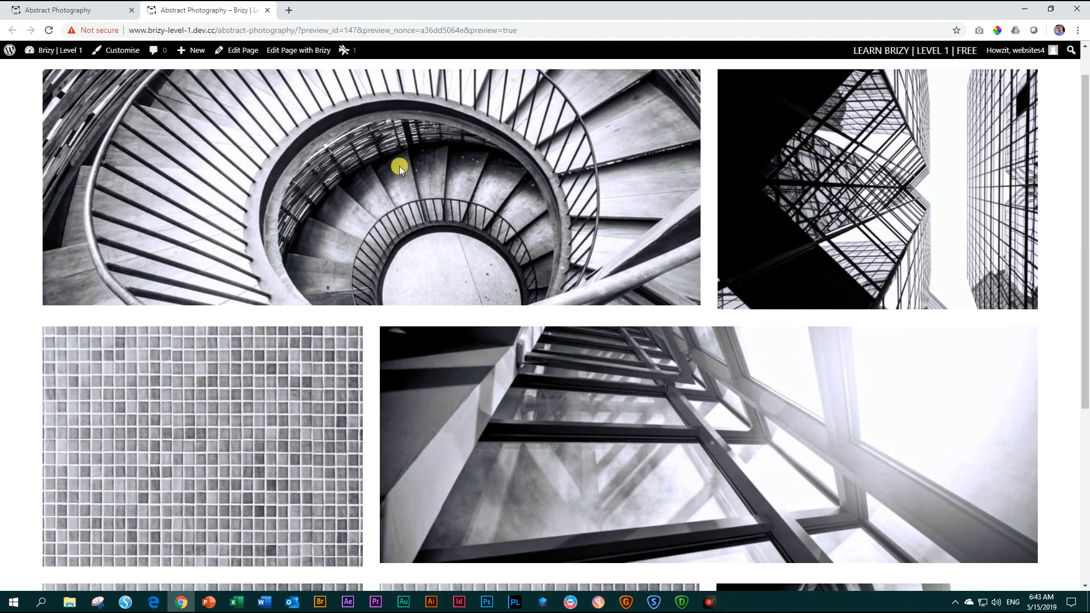
scroll(400, 165, "down", 2)
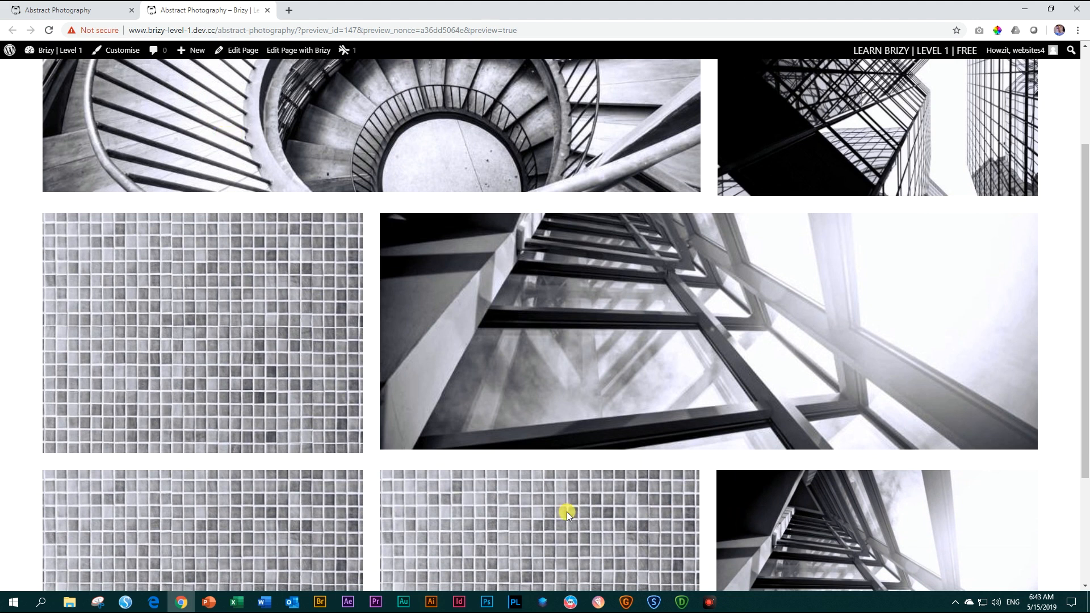
scroll(357, 346, "down", 1)
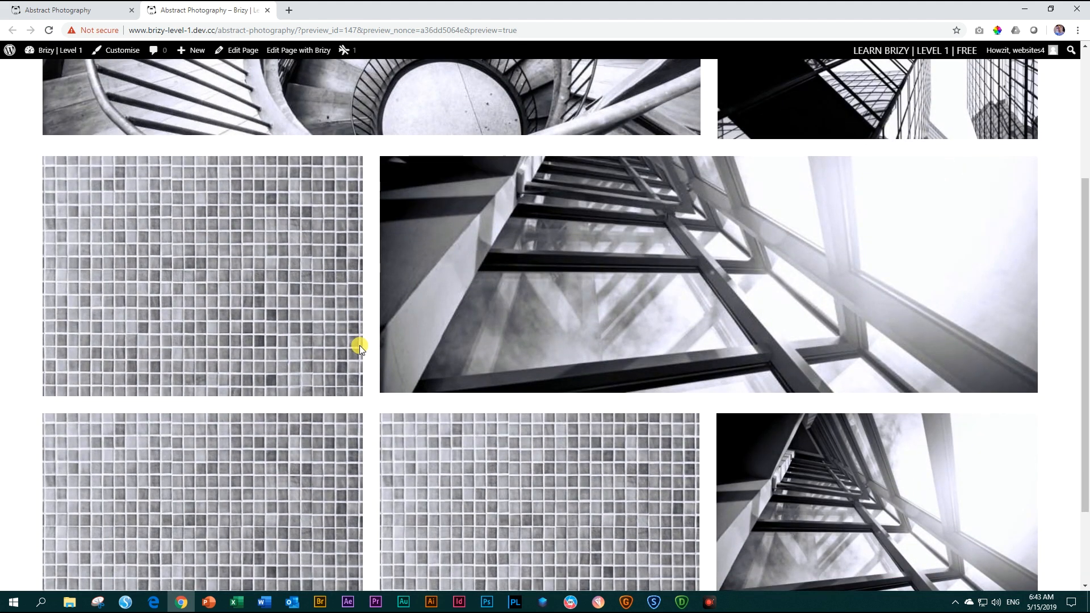
scroll(362, 342, "up", 2)
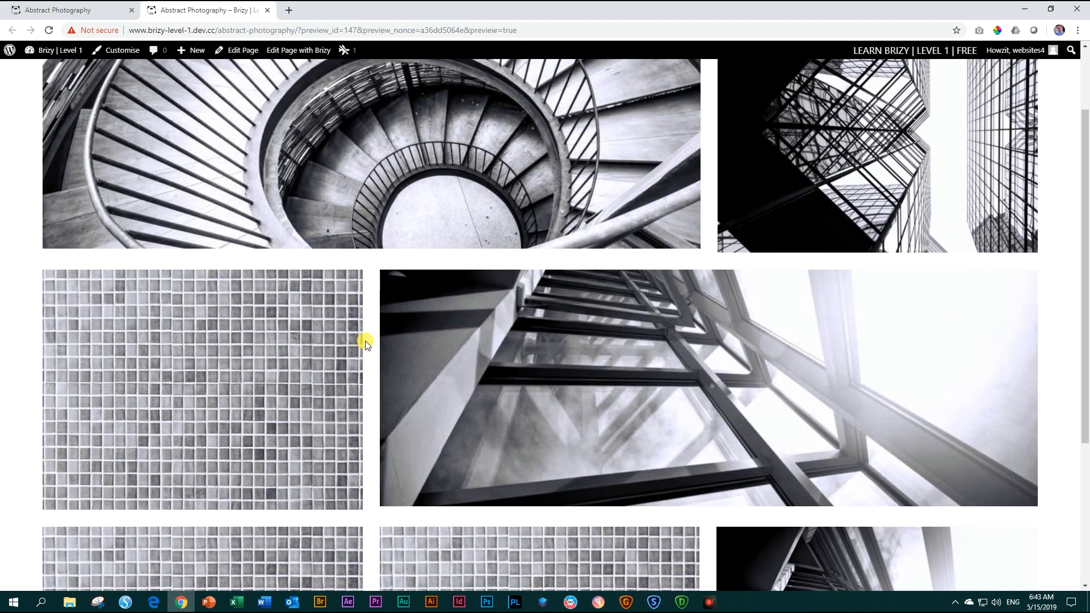
left_click(267, 9)
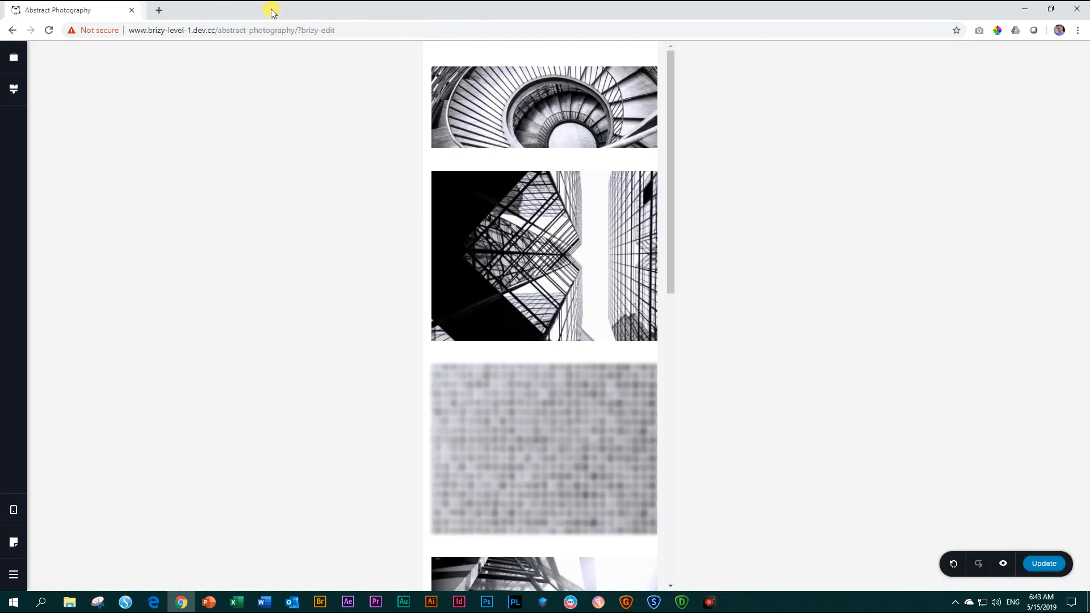
Switch the editor to the Desktop view and open the first row's advanced settings to examine its Show on Desktop option.
left_click(10, 521)
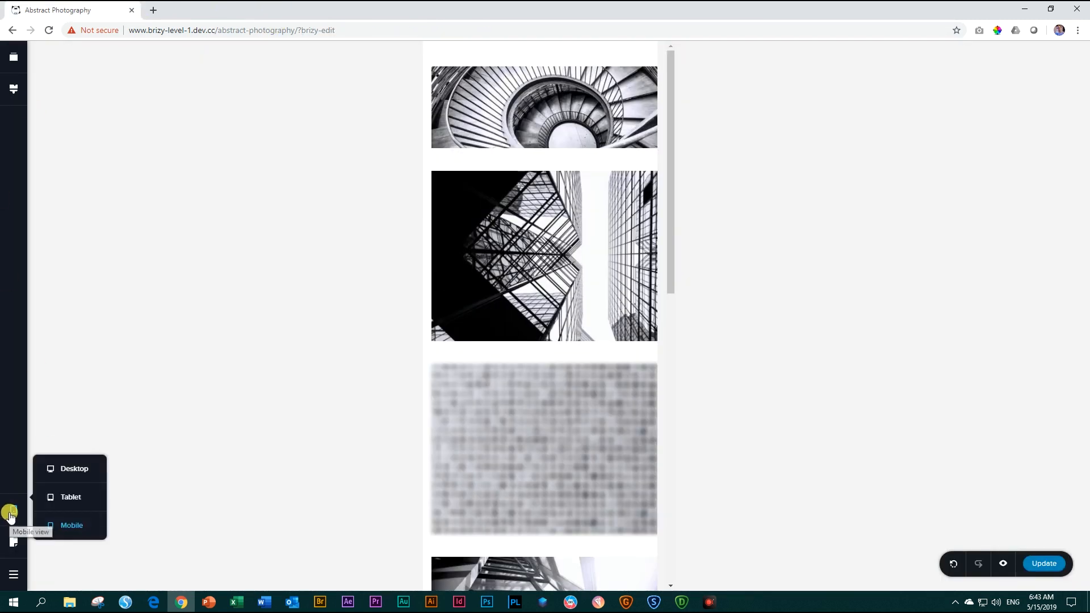
left_click(81, 471)
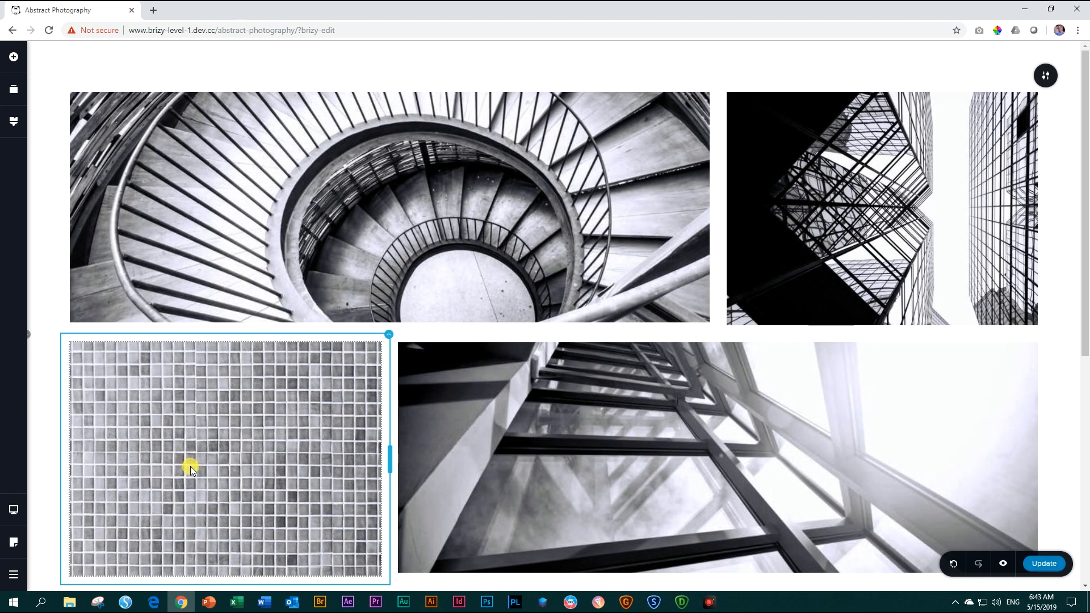
left_click(281, 174)
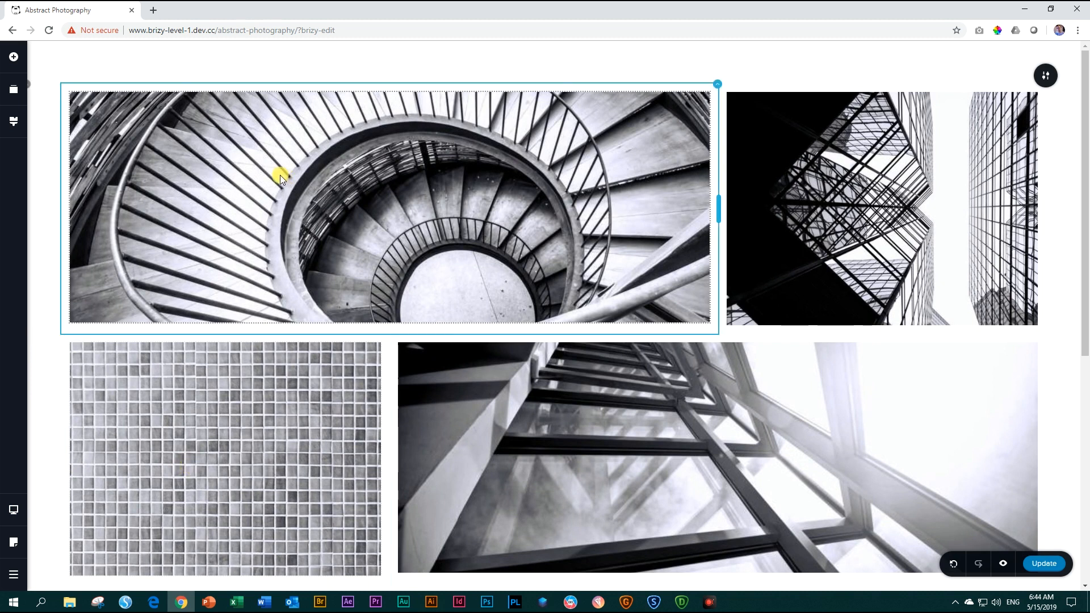
left_click(29, 89)
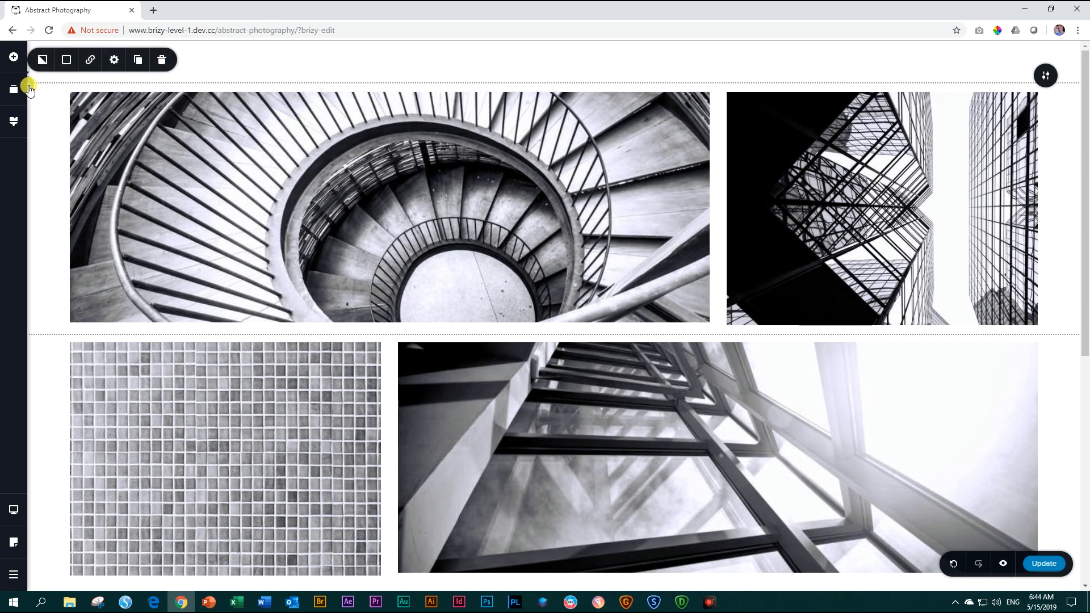
left_click(117, 61)
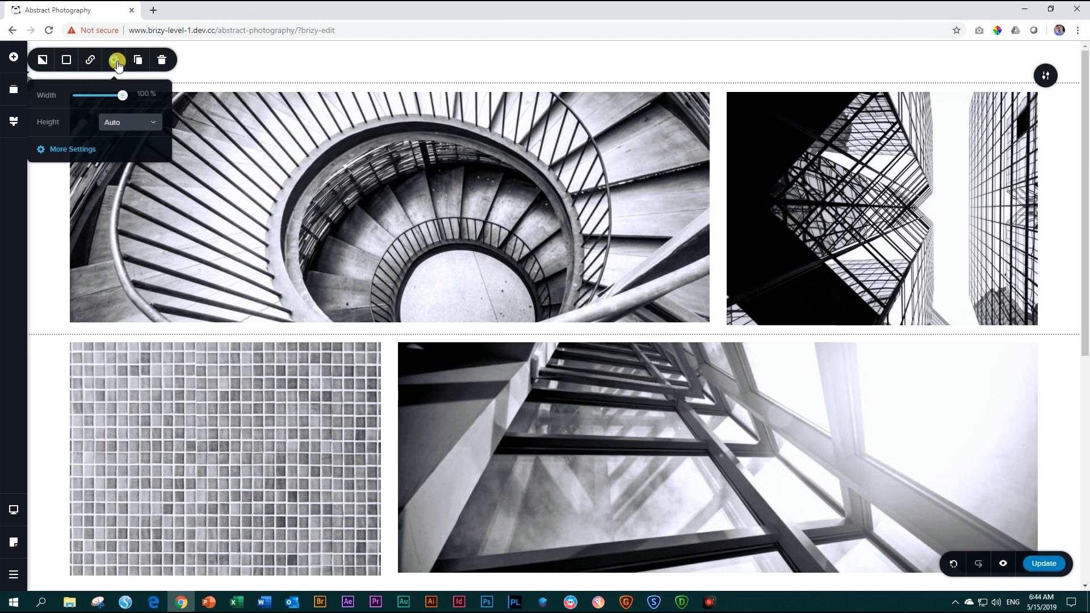
left_click(73, 147)
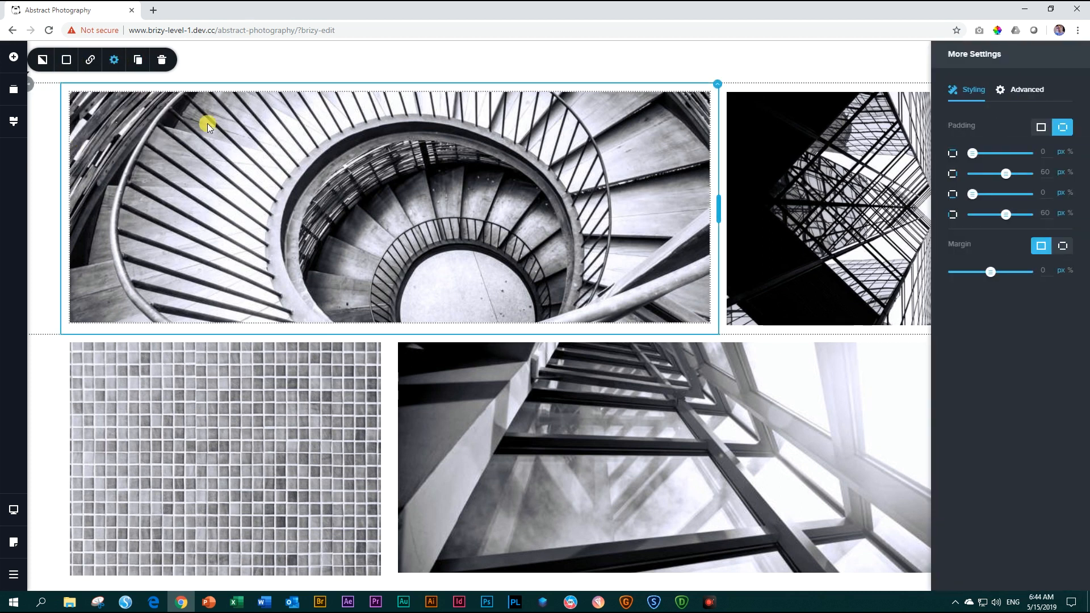
left_click(1017, 89)
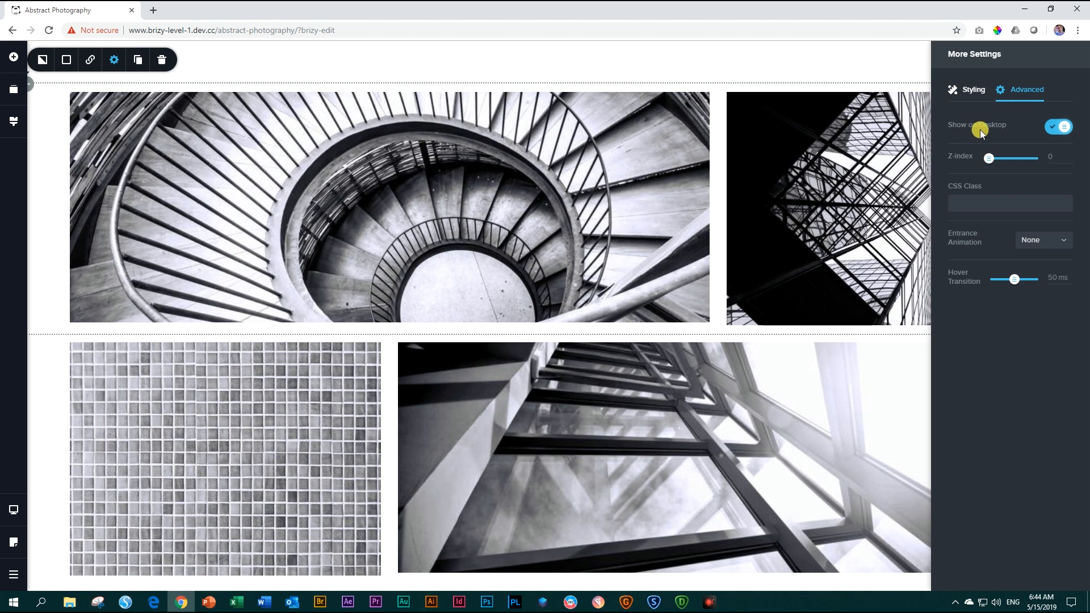
Switch to the Tablet view and examine the visibility options of the first row, the second row and the tile photo's column.
left_click(14, 509)
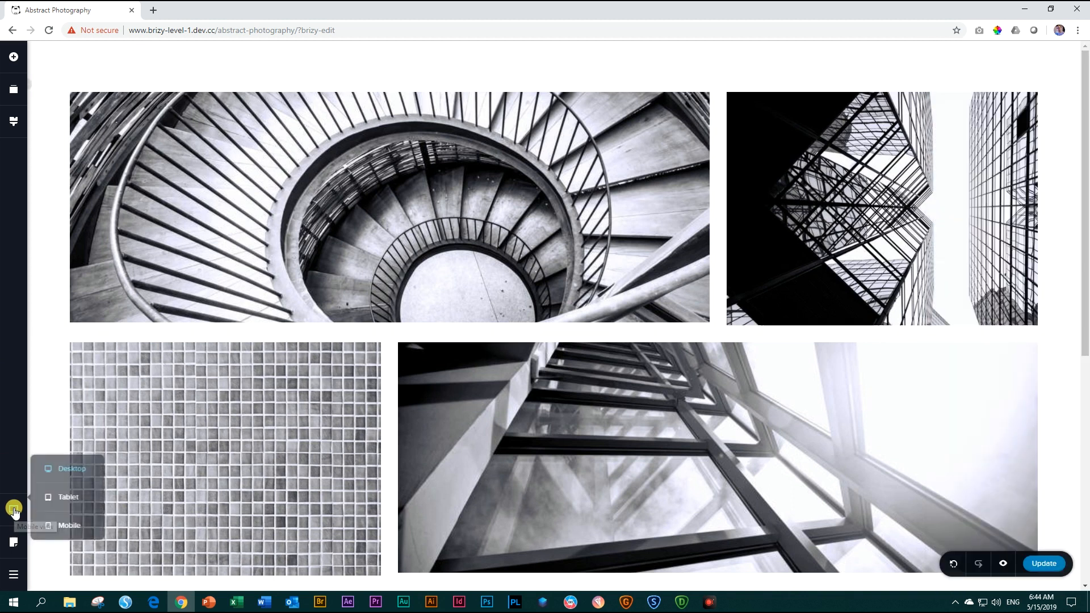
left_click(60, 500)
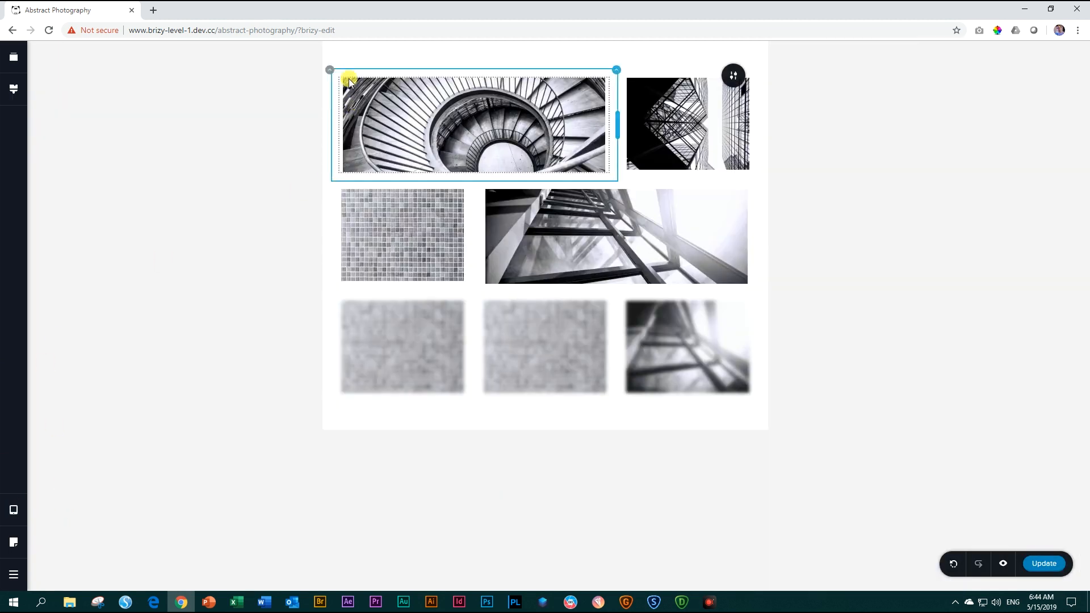
left_click(328, 71)
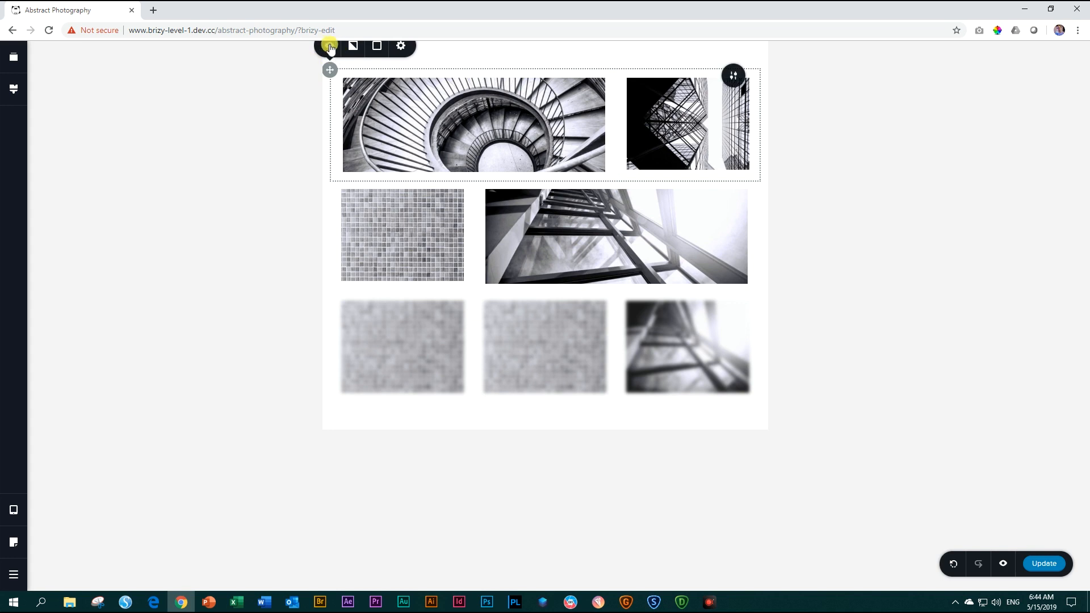
left_click(329, 182)
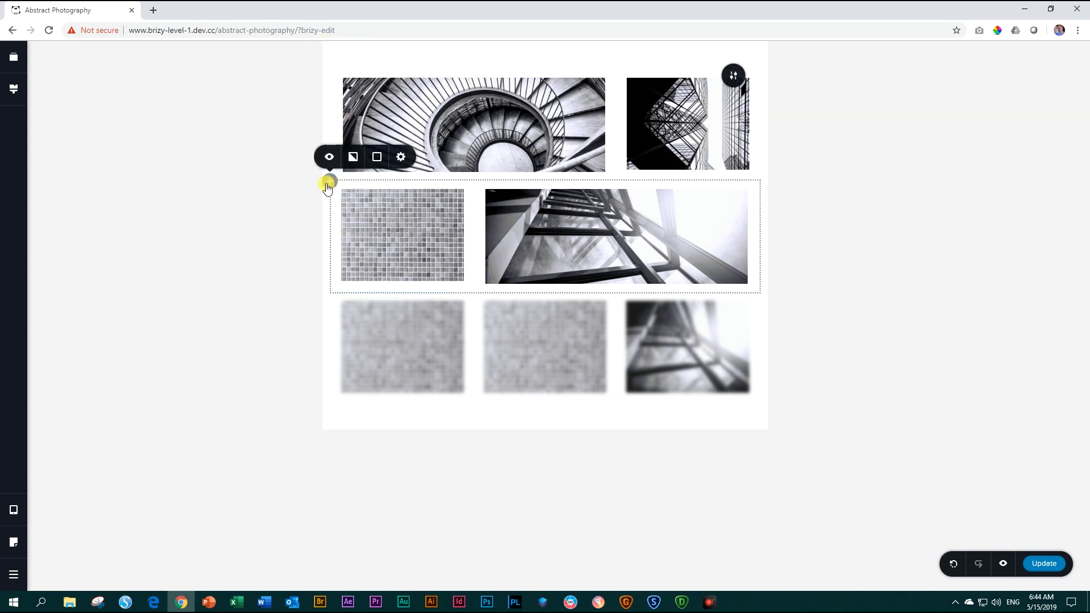
left_click(471, 179)
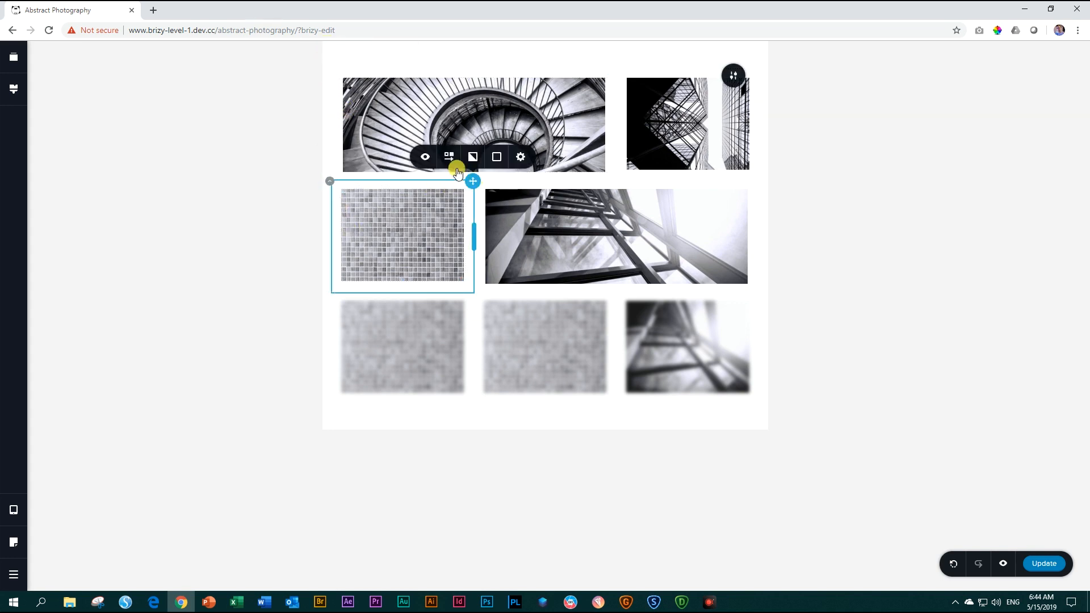
Examine the tile photo's tablet visibility option, and switch to the Mobile view to examine the stacked photos and their hidden columns.
left_click(414, 226)
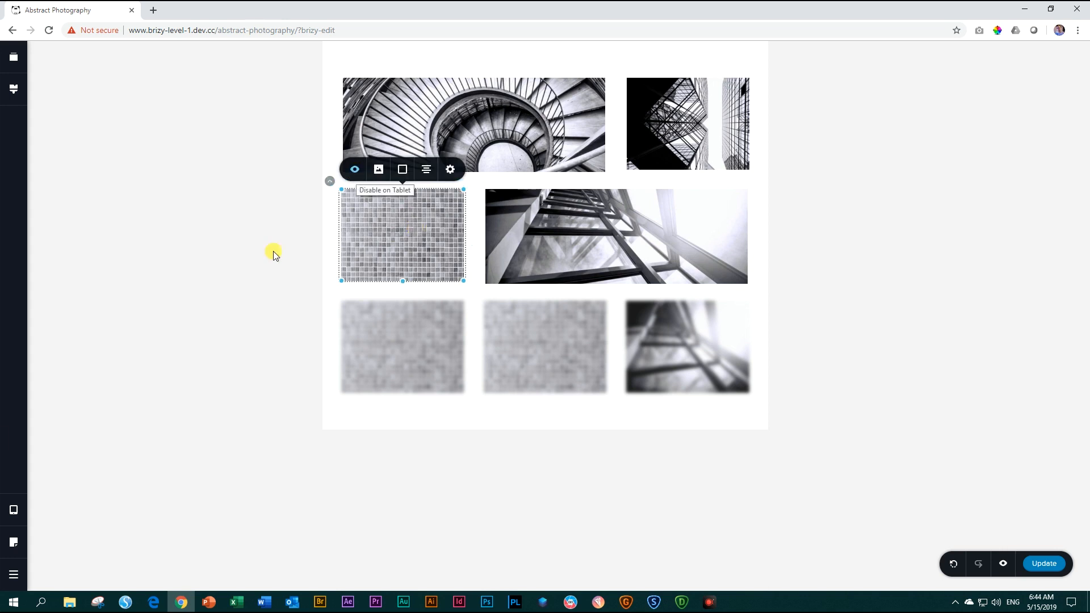
mouse_move(15, 534)
left_click(77, 521)
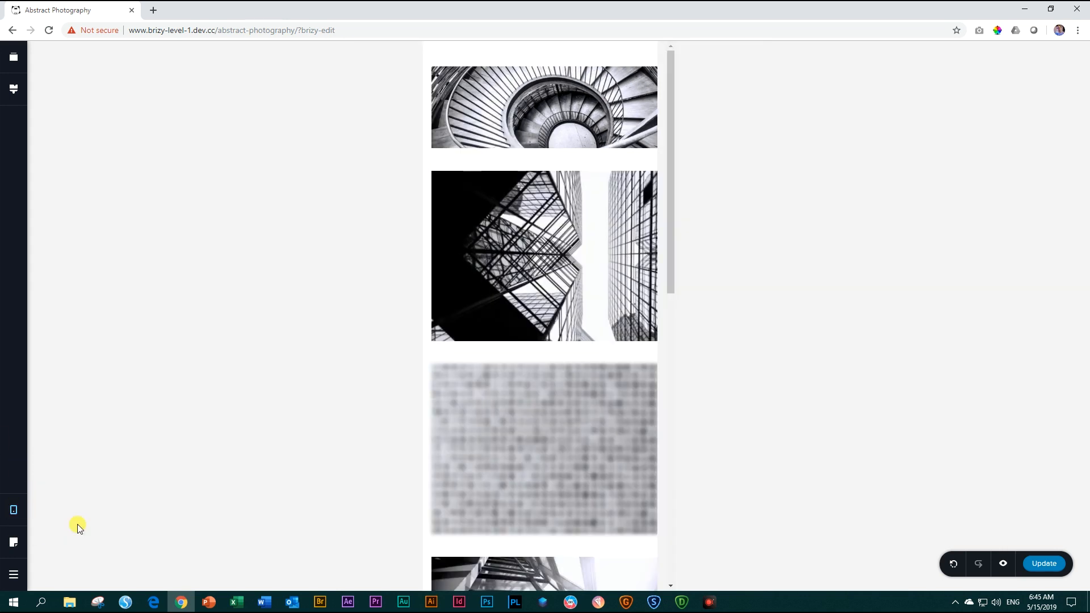
scroll(609, 314, "down", 10)
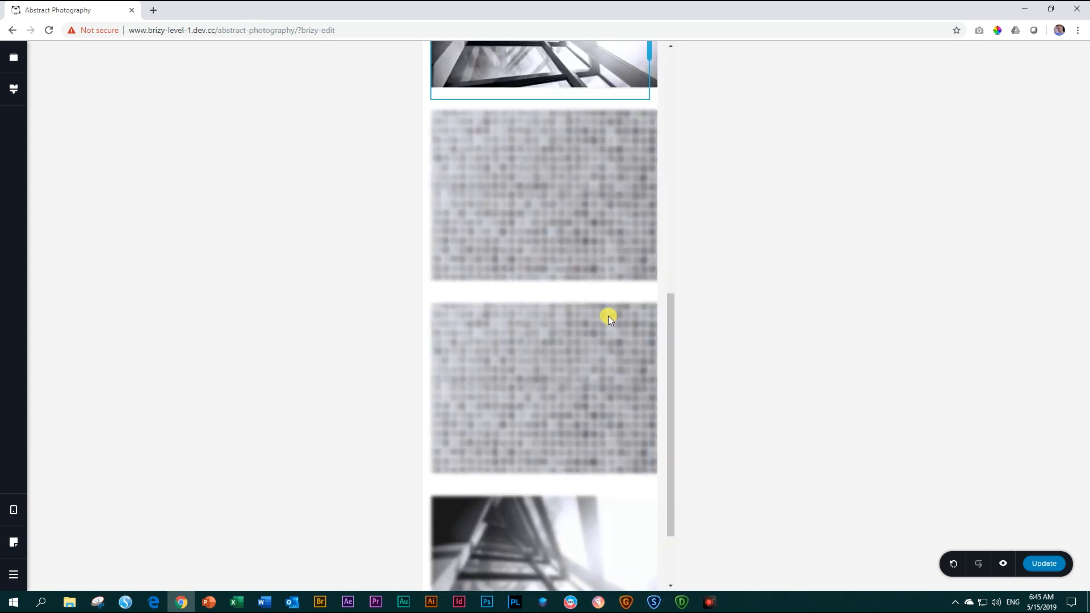
scroll(608, 317, "down", 2)
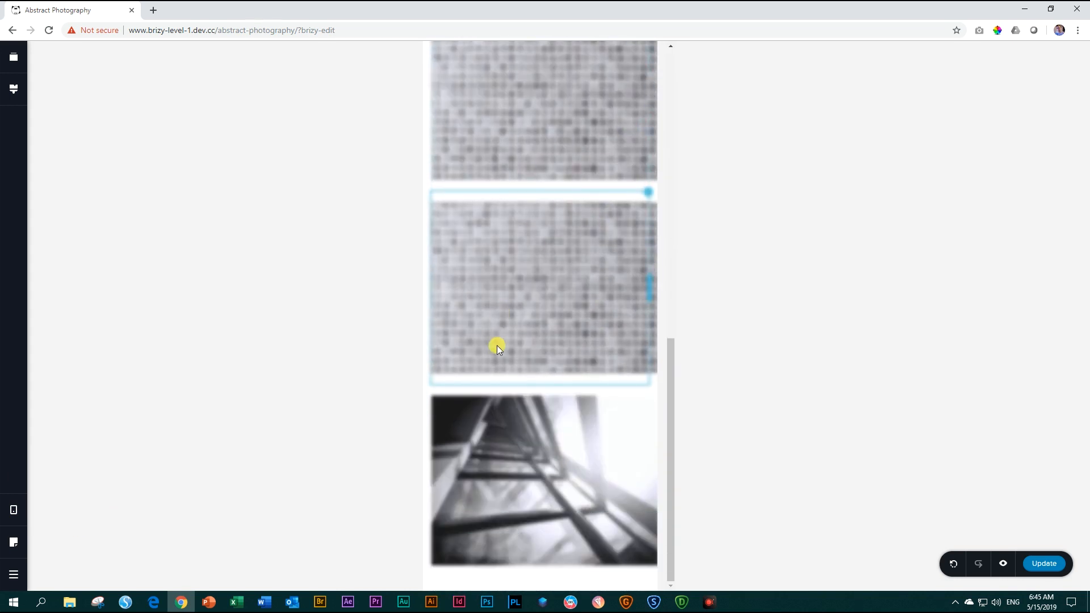
scroll(523, 432, "up", 5)
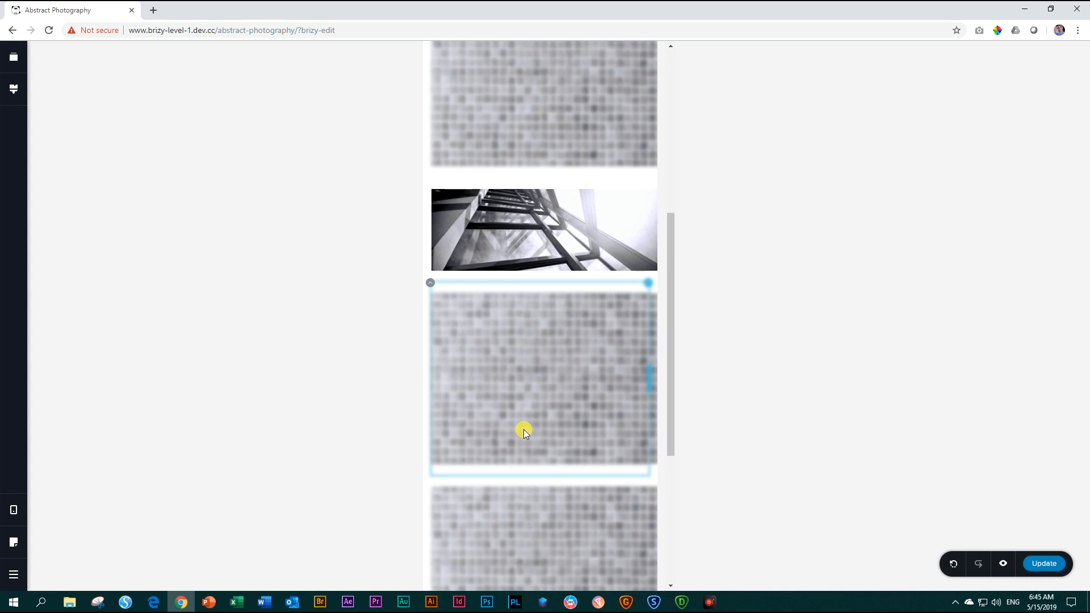
scroll(522, 431, "up", 6)
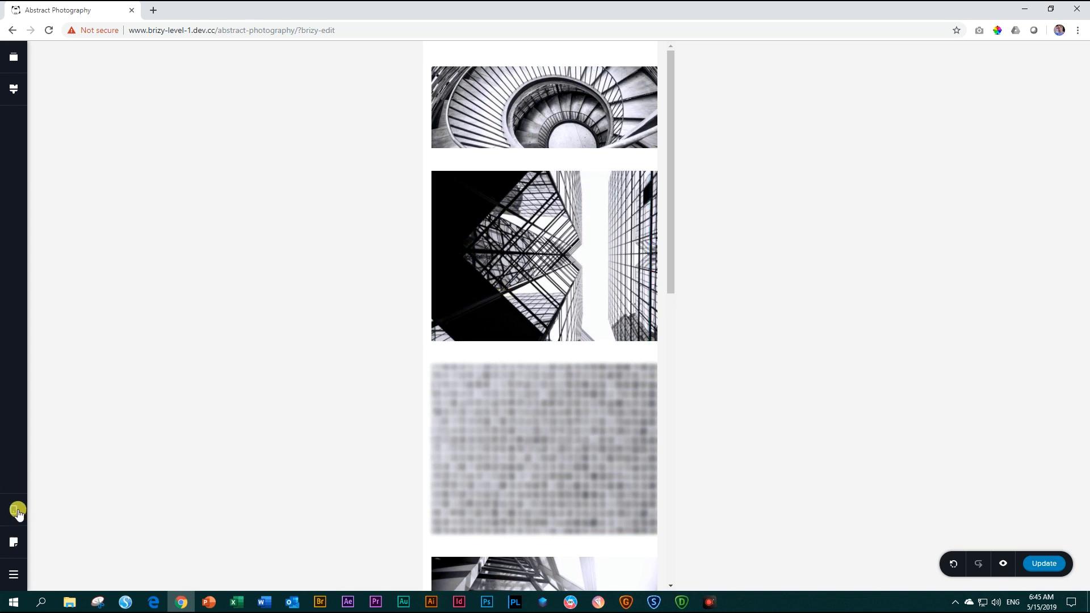
Switch the editor back to the Desktop view and delete the third photo row from the grid.
mouse_move(15, 511)
left_click(53, 474)
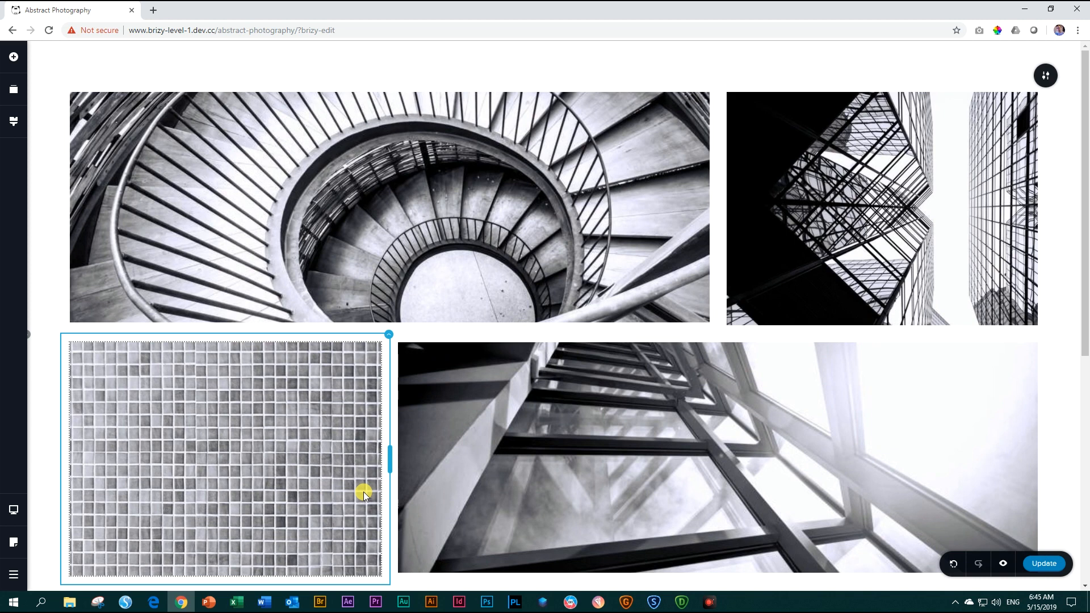
scroll(365, 457, "down", 1)
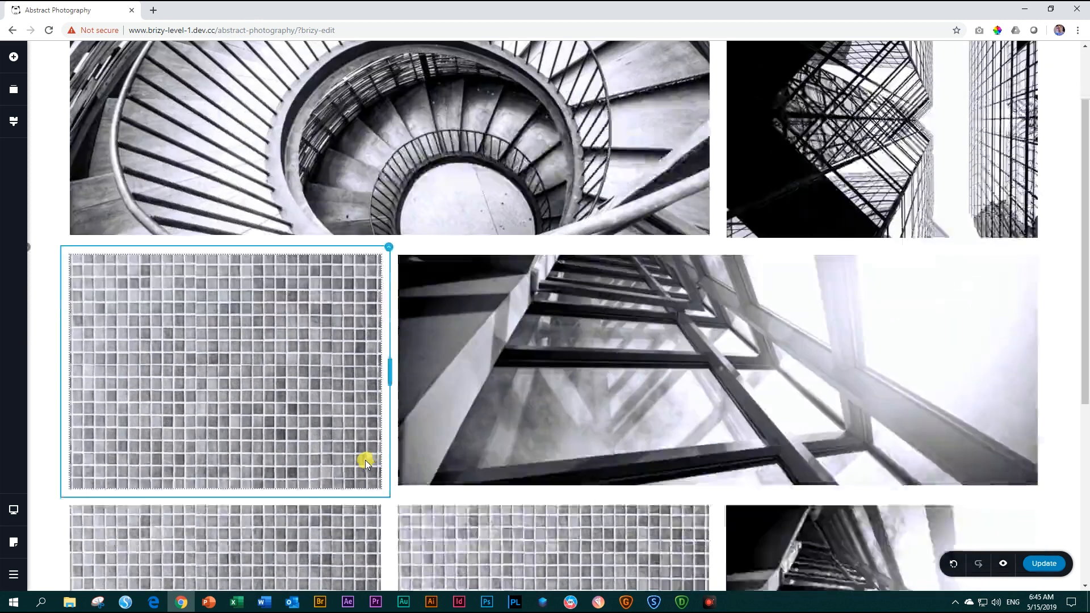
scroll(196, 491, "down", 3)
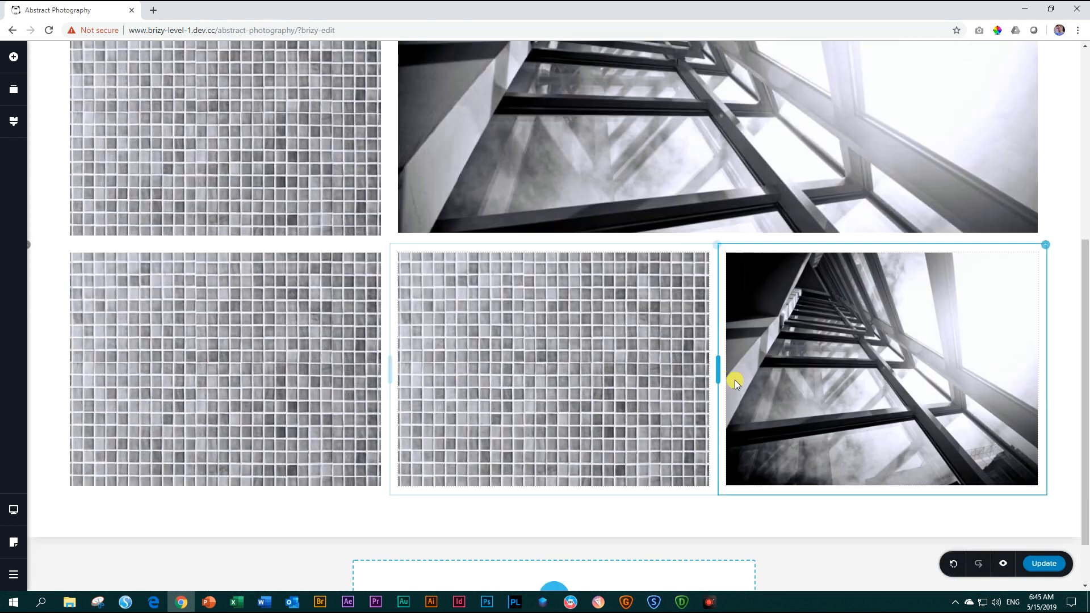
left_click(29, 248)
left_click(161, 220)
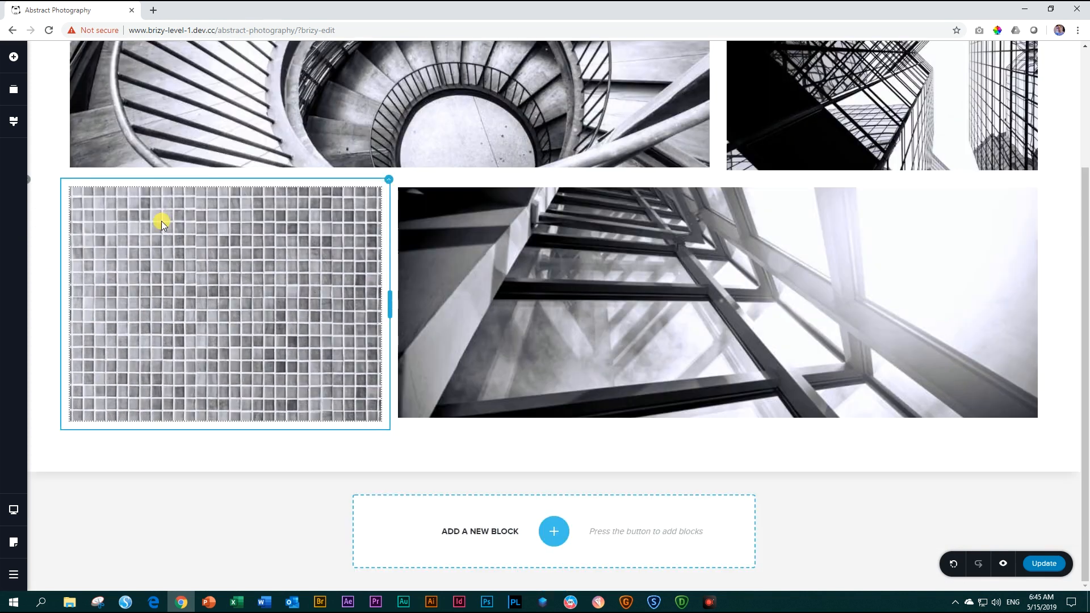
Save the two-row photo grid block to the saved blocks for reuse.
scroll(636, 241, "up", 3)
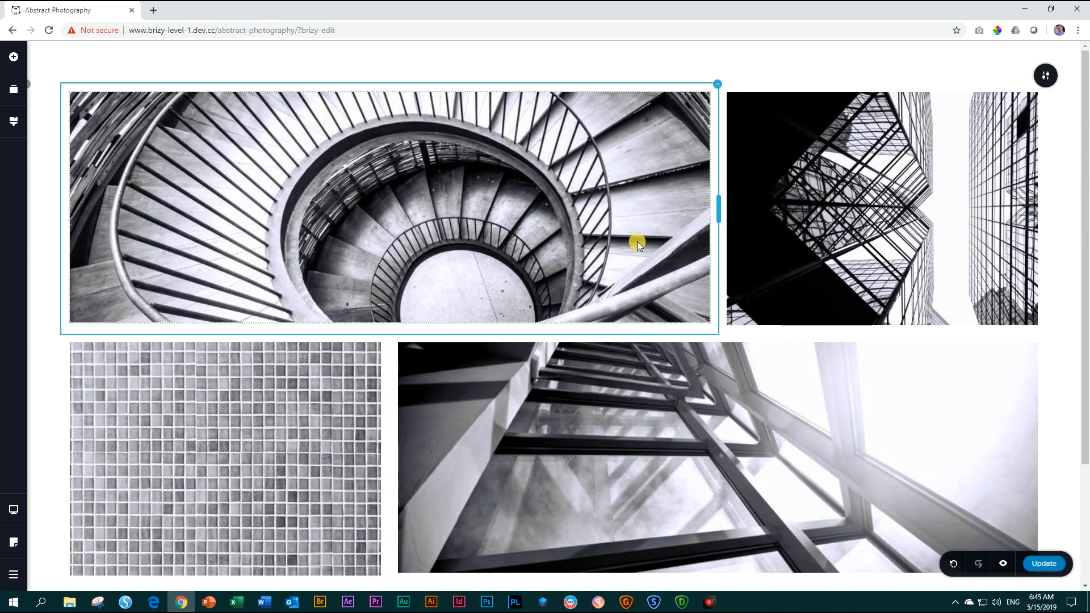
left_click(1046, 77)
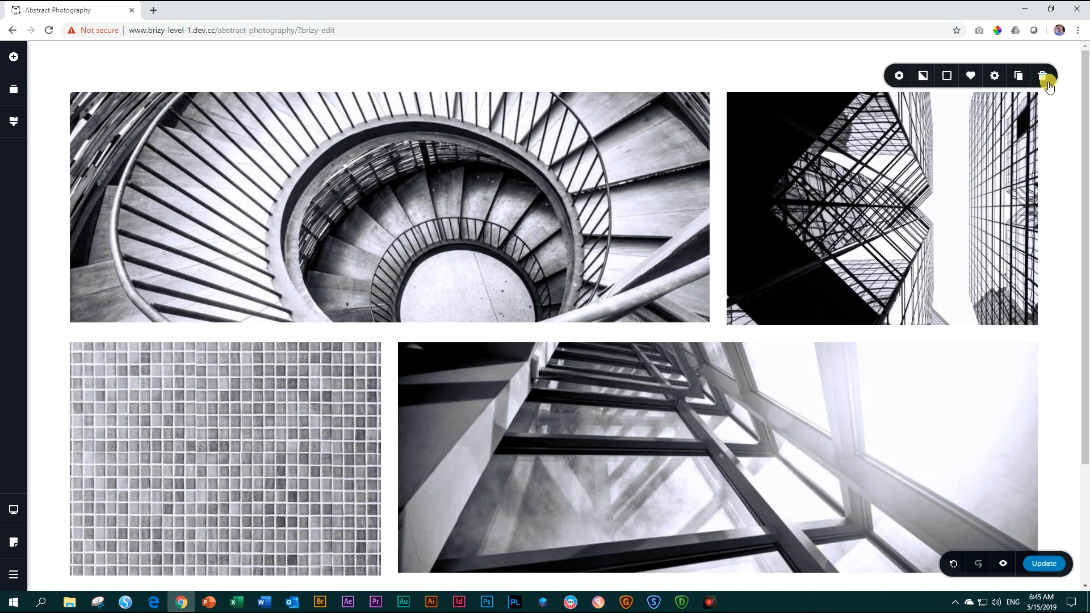
left_click(974, 79)
Open the block library from below the photo grid, examine the Saved Blocks, and close the library.
scroll(672, 298, "down", 3)
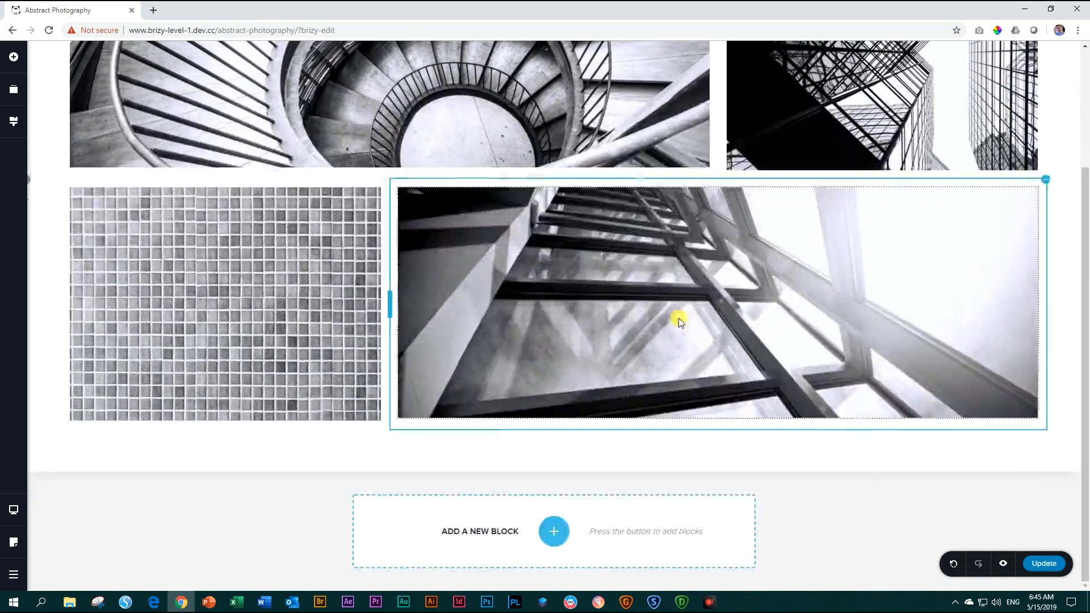
left_click(554, 531)
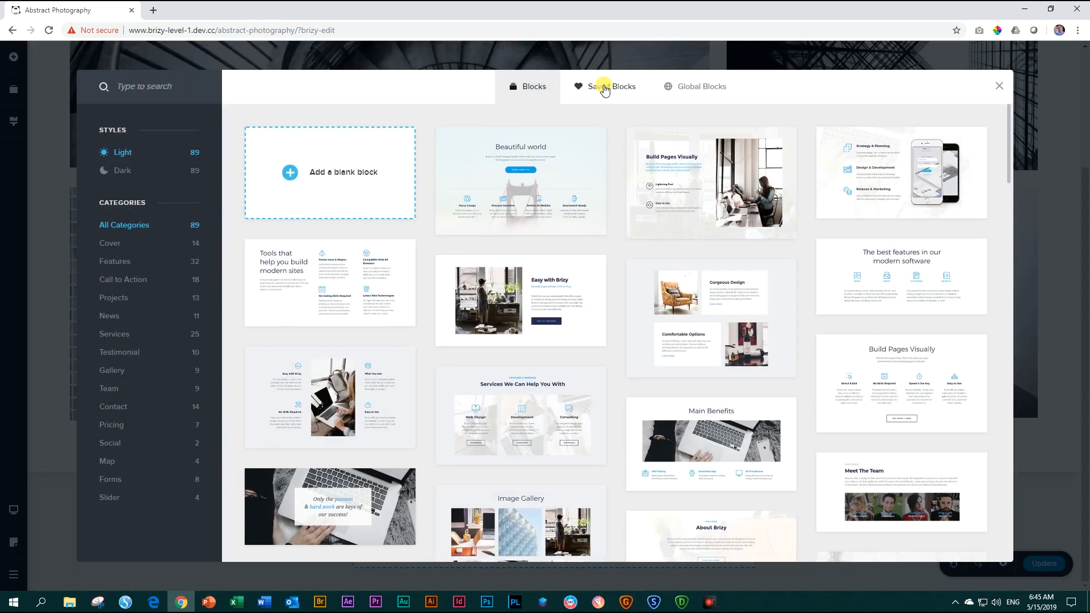
left_click(601, 86)
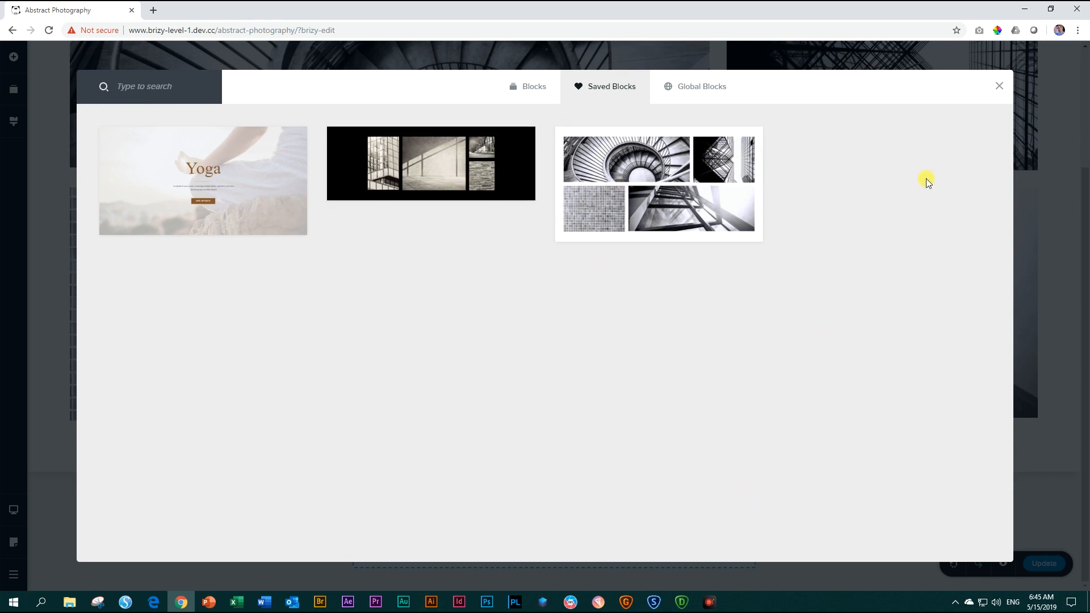
left_click(998, 85)
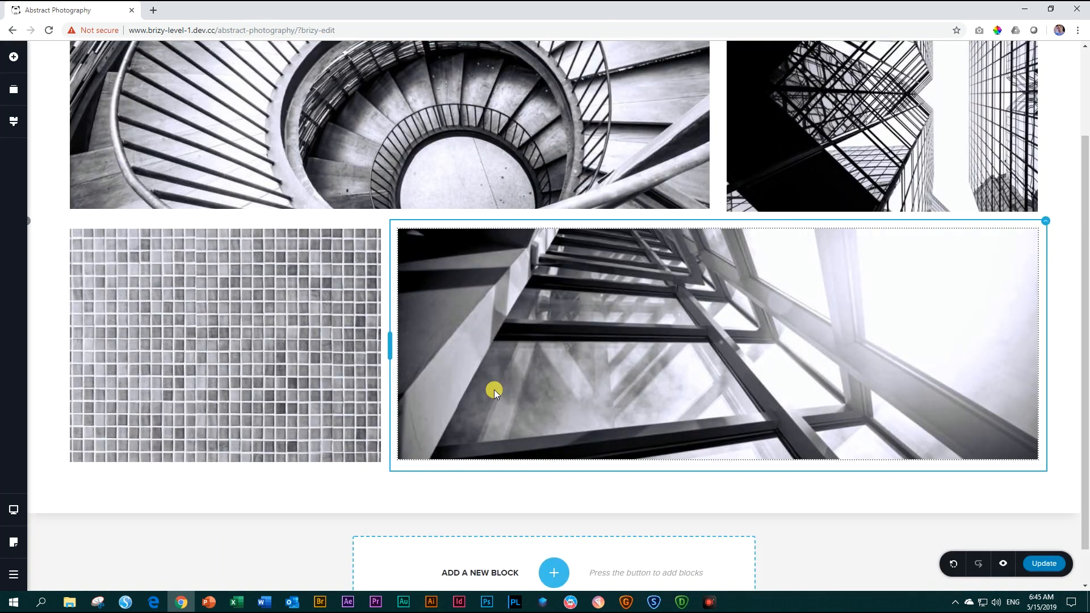